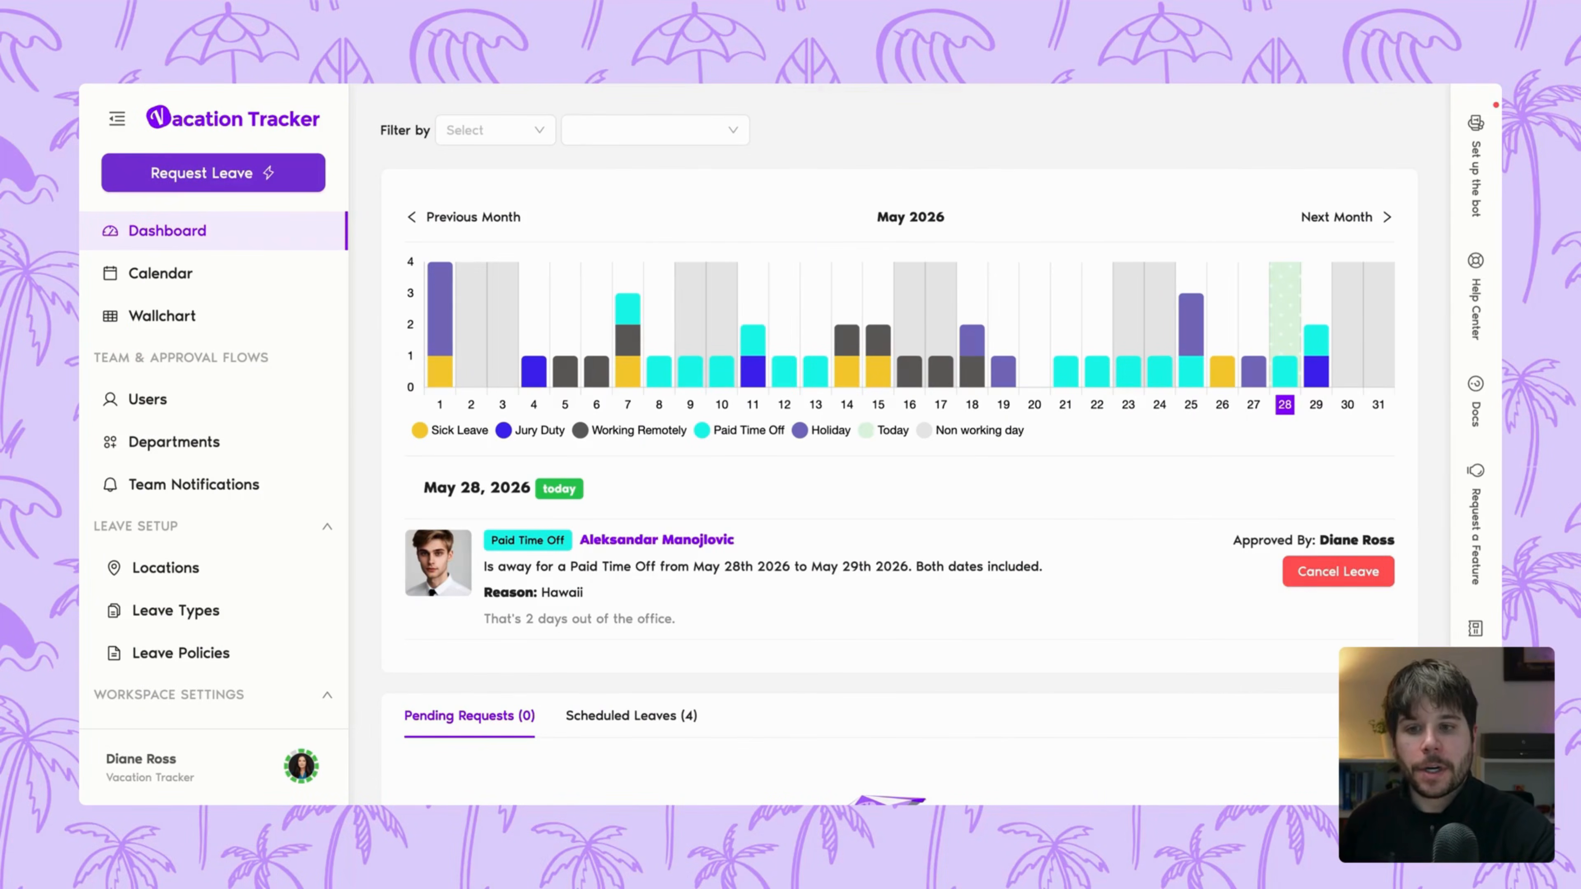
# Step: Open the workspace's Add-ons page and view both the add-ons available to discover and the subscribed ones
pyautogui.moveTo(566, 285)
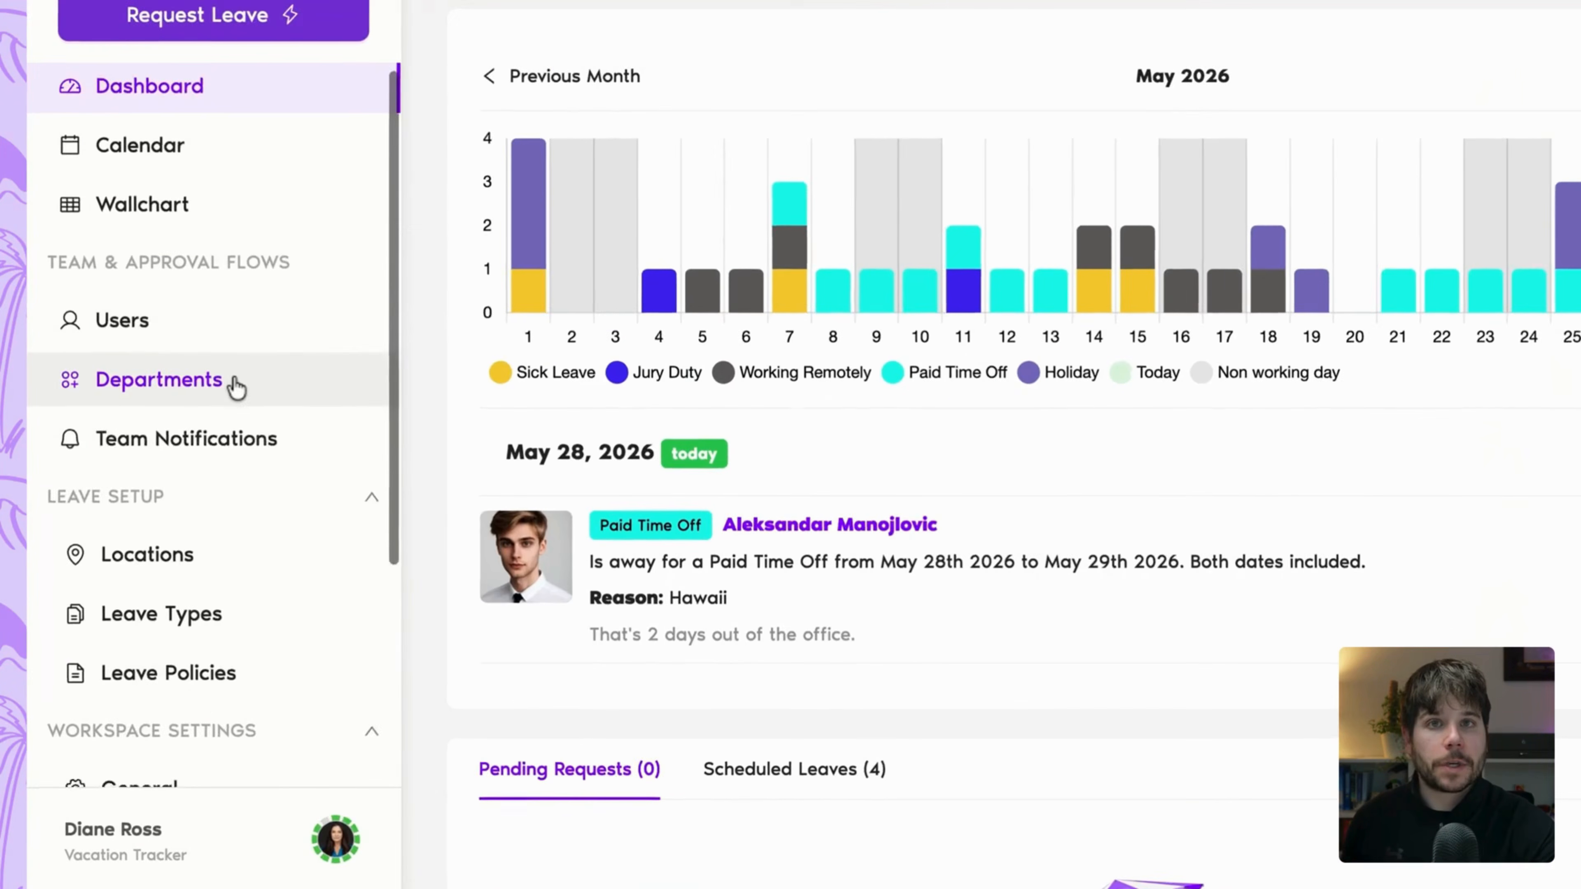
pyautogui.scroll(-3, 227, 441)
pyautogui.scroll(-5, 236, 387)
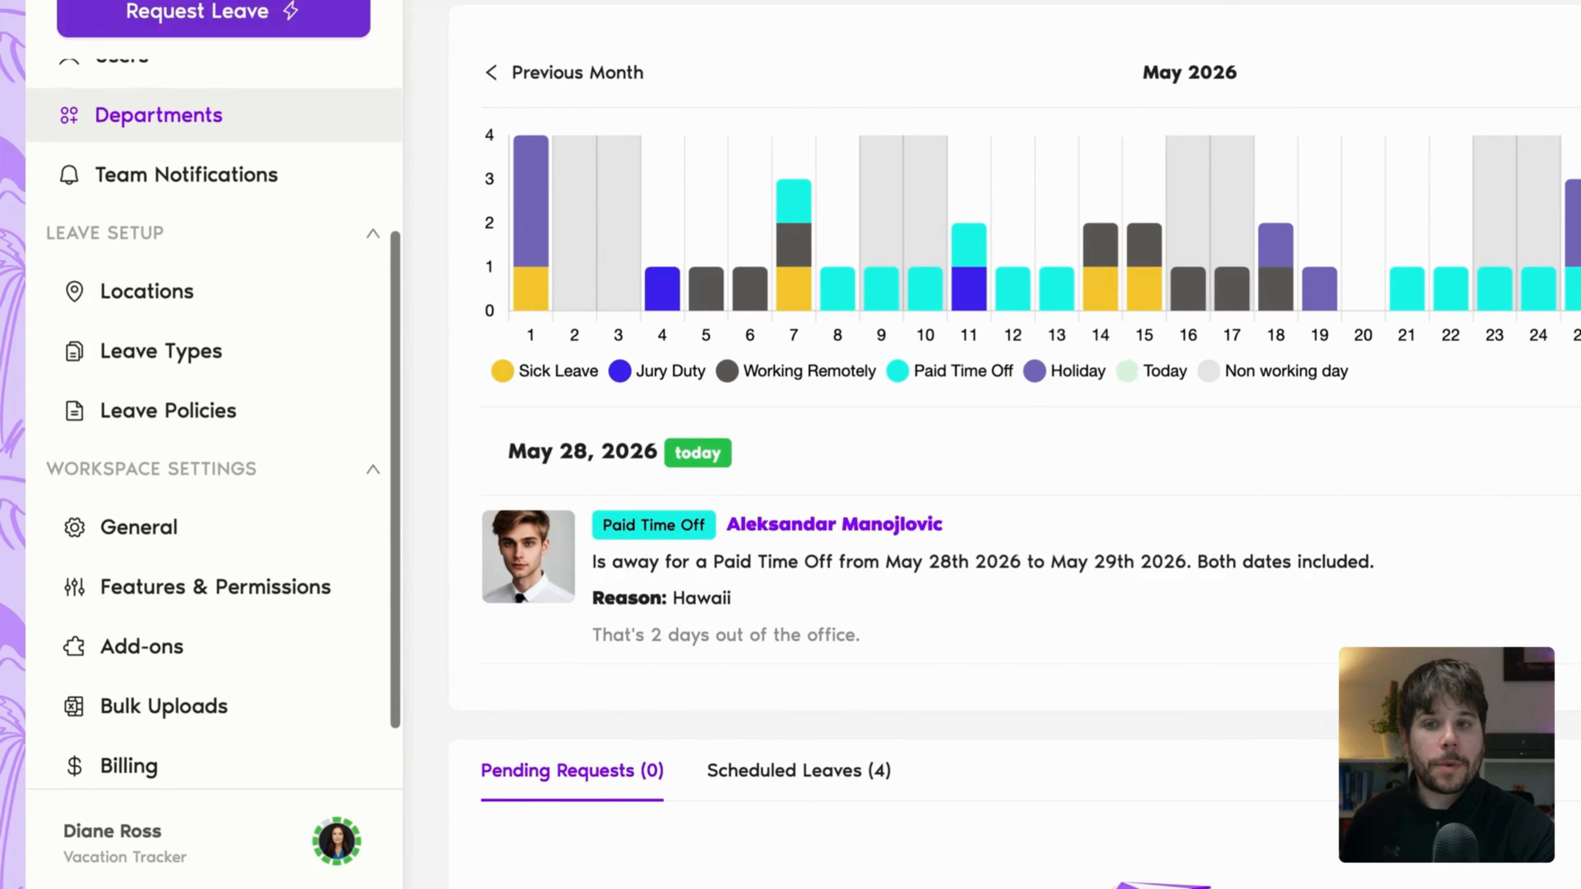
pyautogui.scroll(-1, 211, 436)
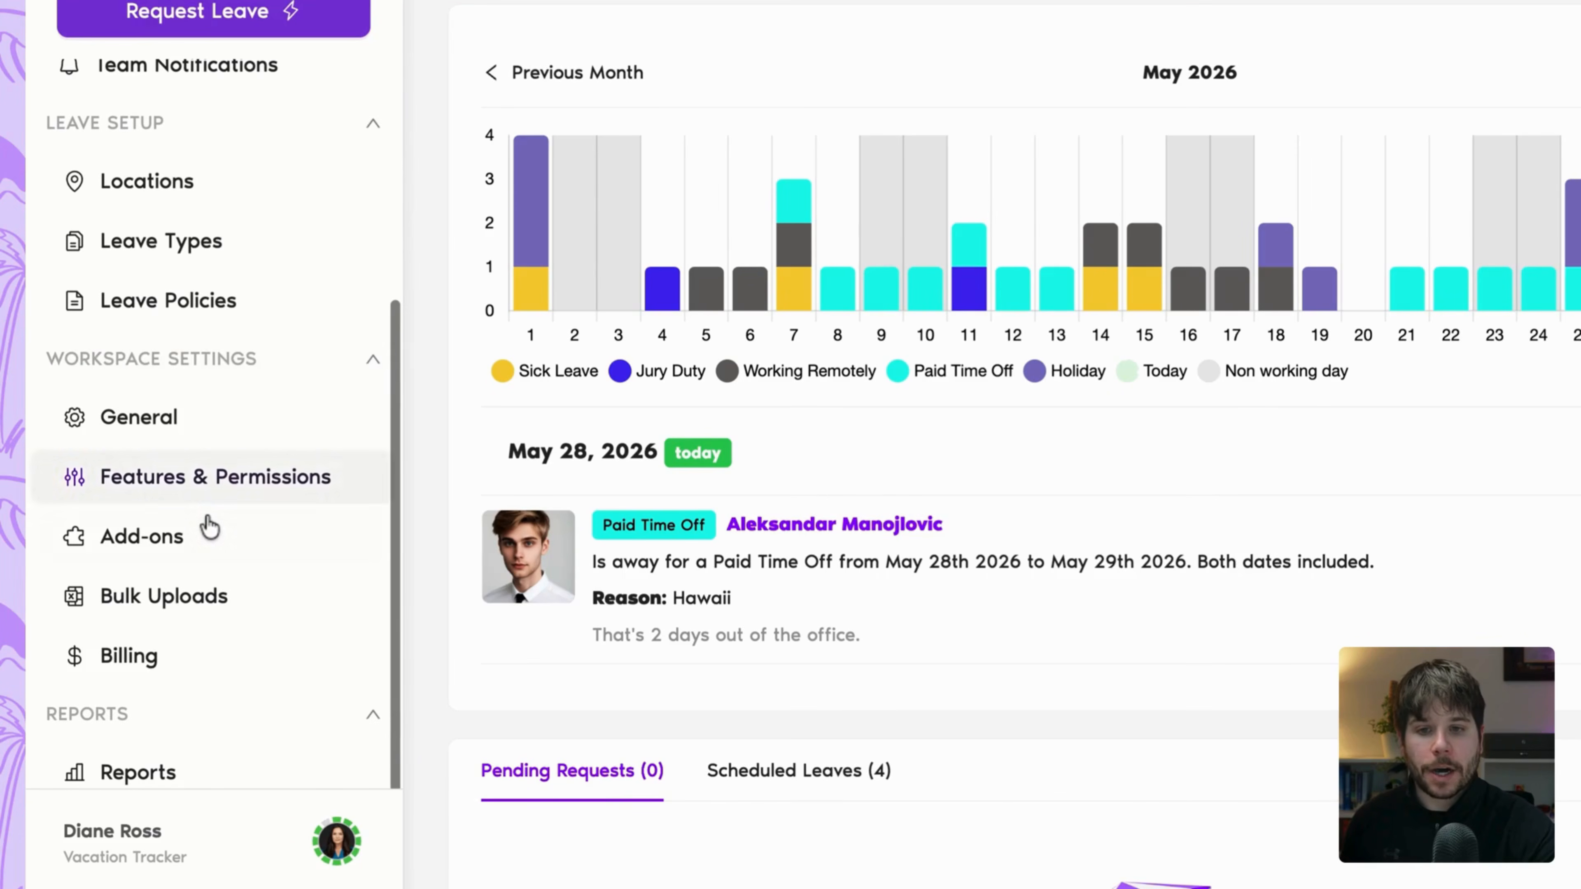
pyautogui.click(205, 537)
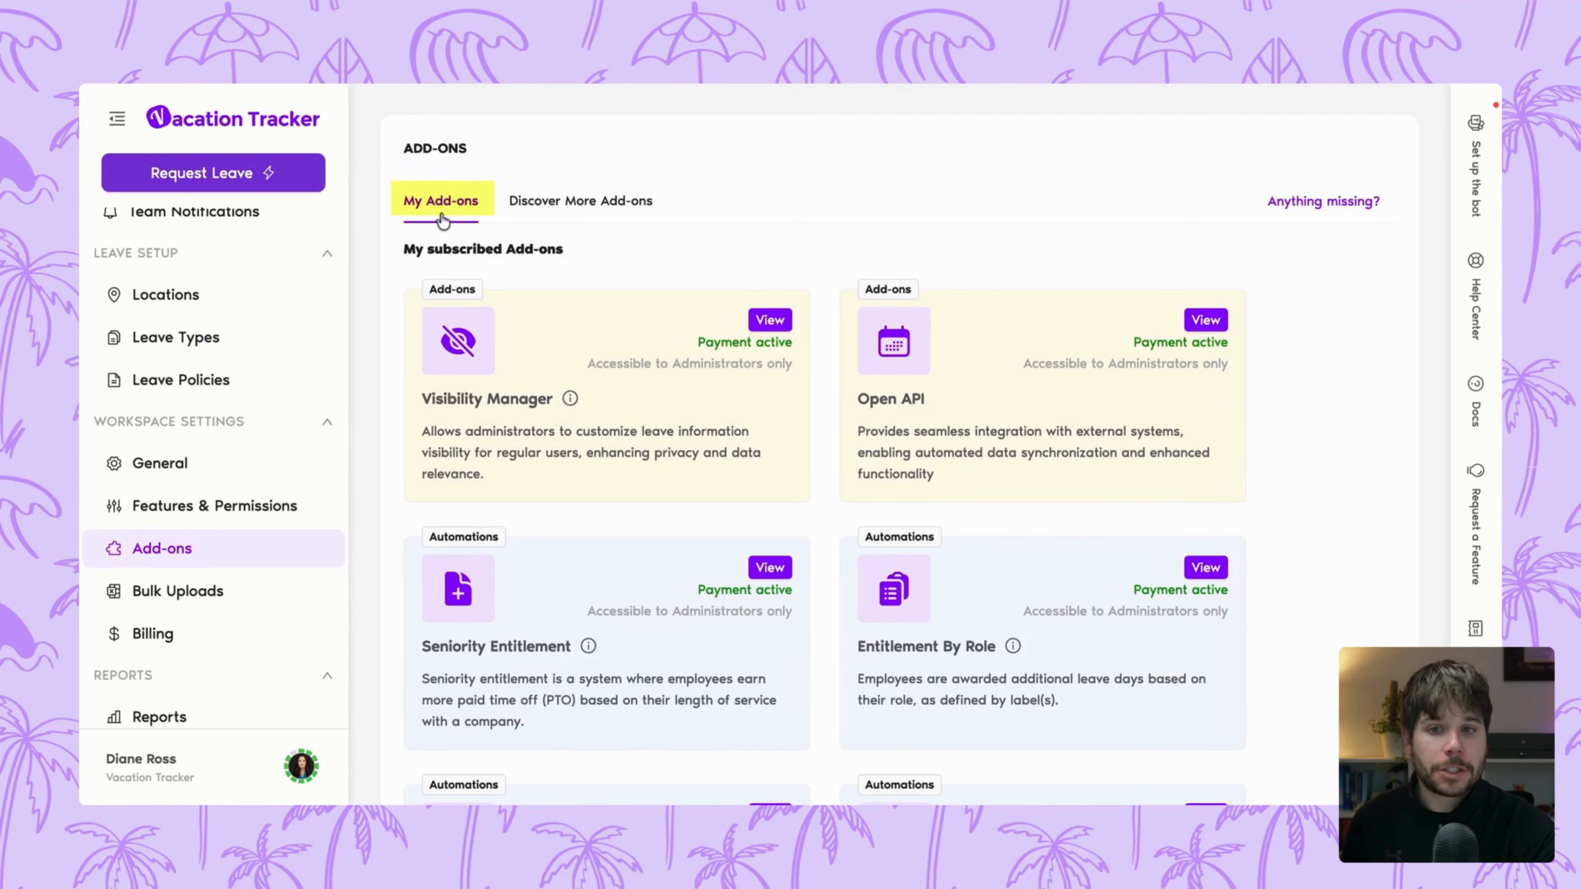
pyautogui.click(564, 206)
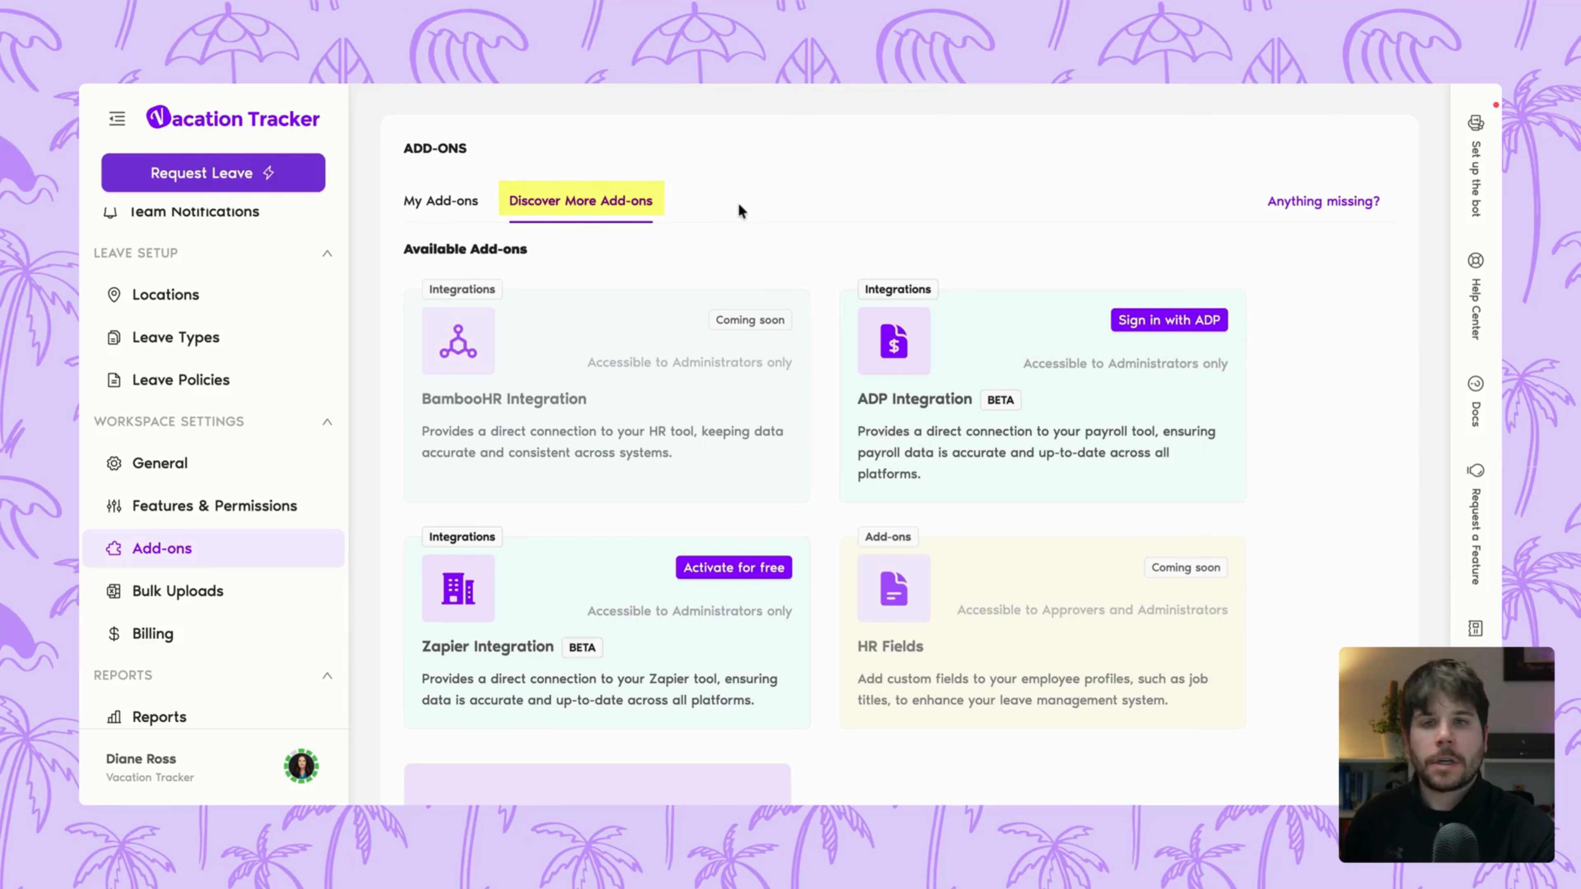
pyautogui.click(457, 203)
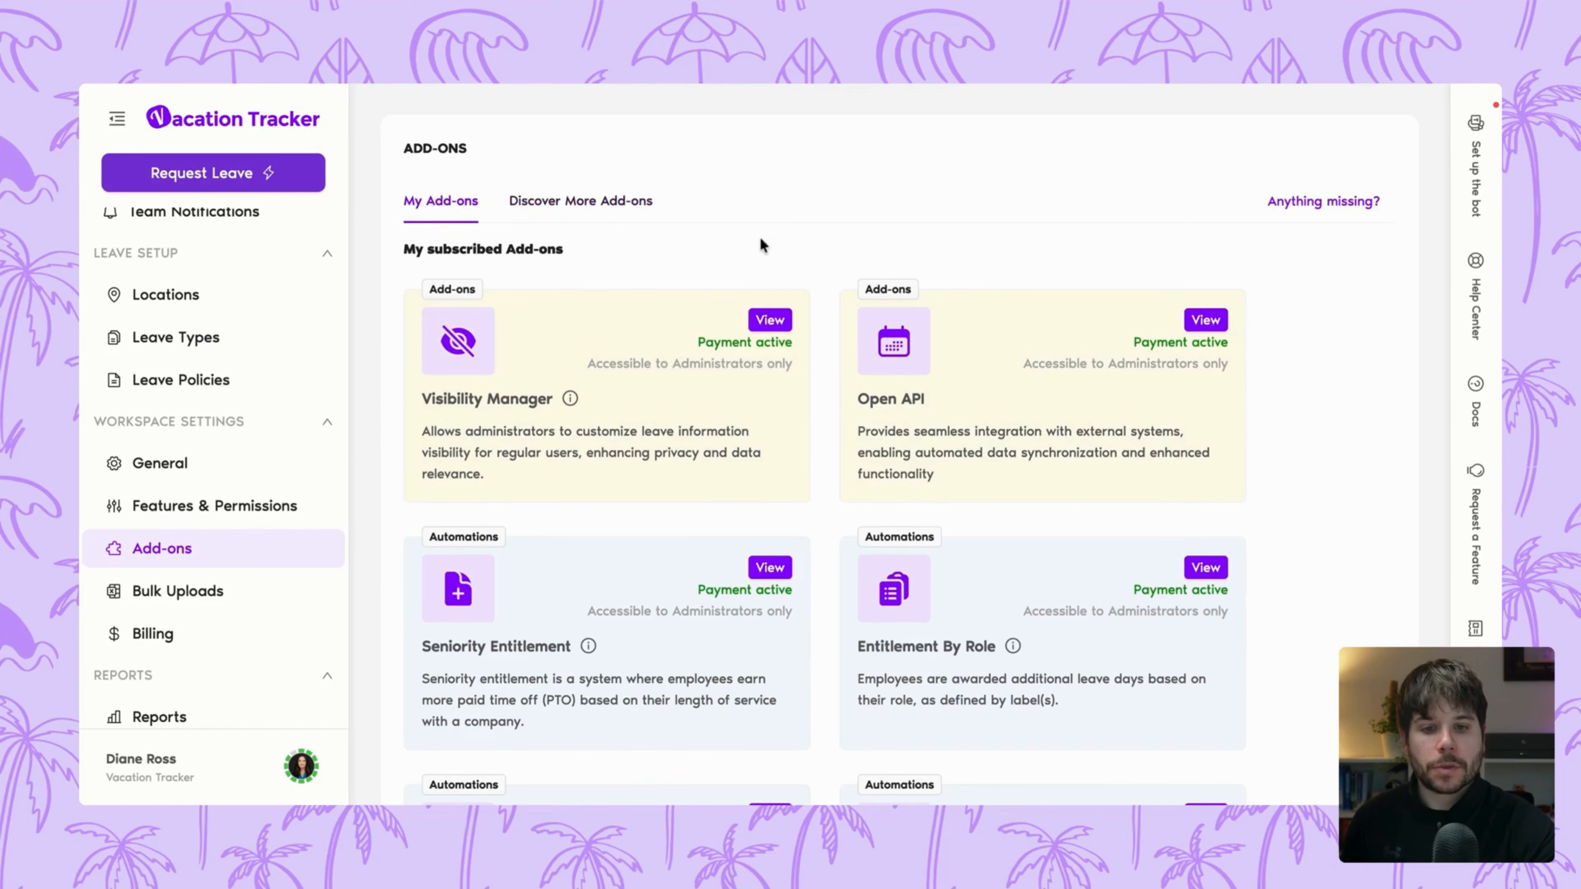
# Step: Open the Leave Request Notice Period automation and start creating a policy for it
pyautogui.scroll(-2, 759, 247)
pyautogui.scroll(-10, 761, 243)
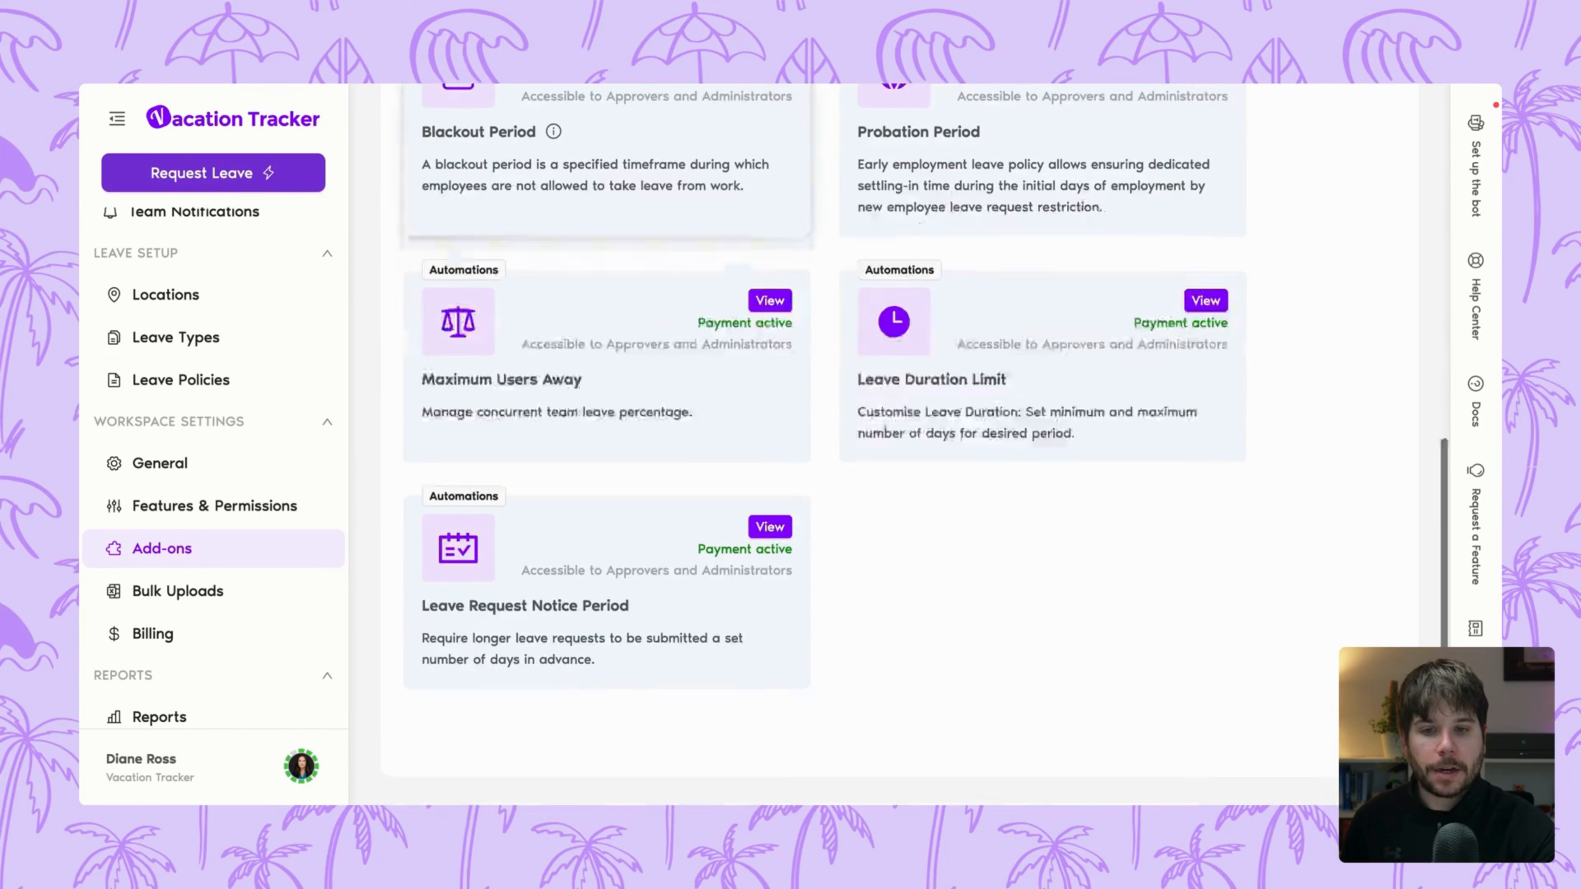
pyautogui.click(673, 493)
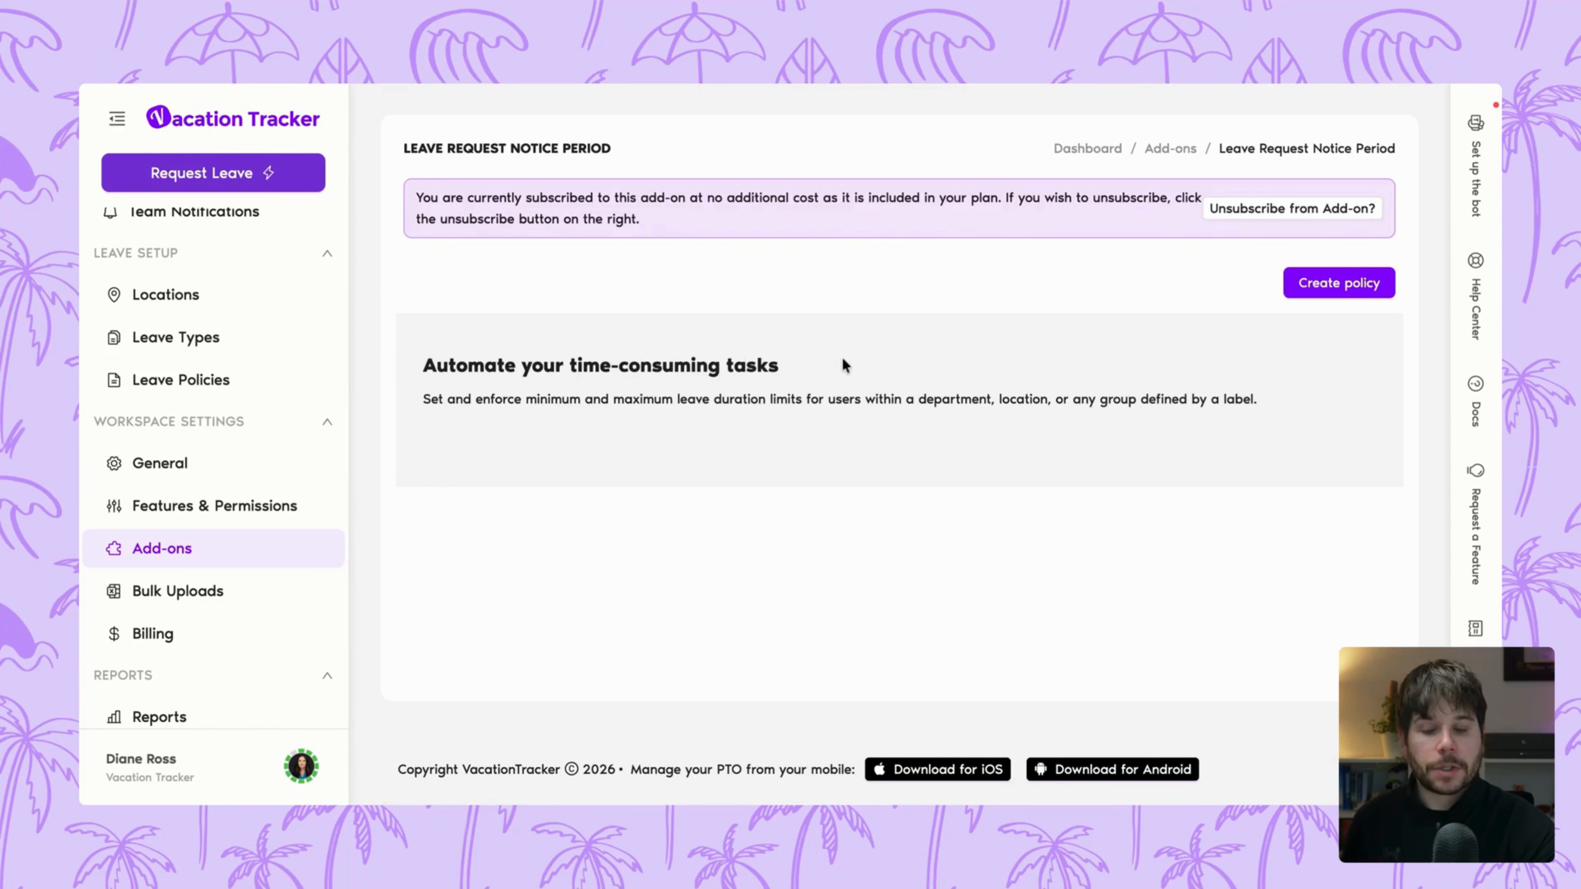
pyautogui.click(1307, 284)
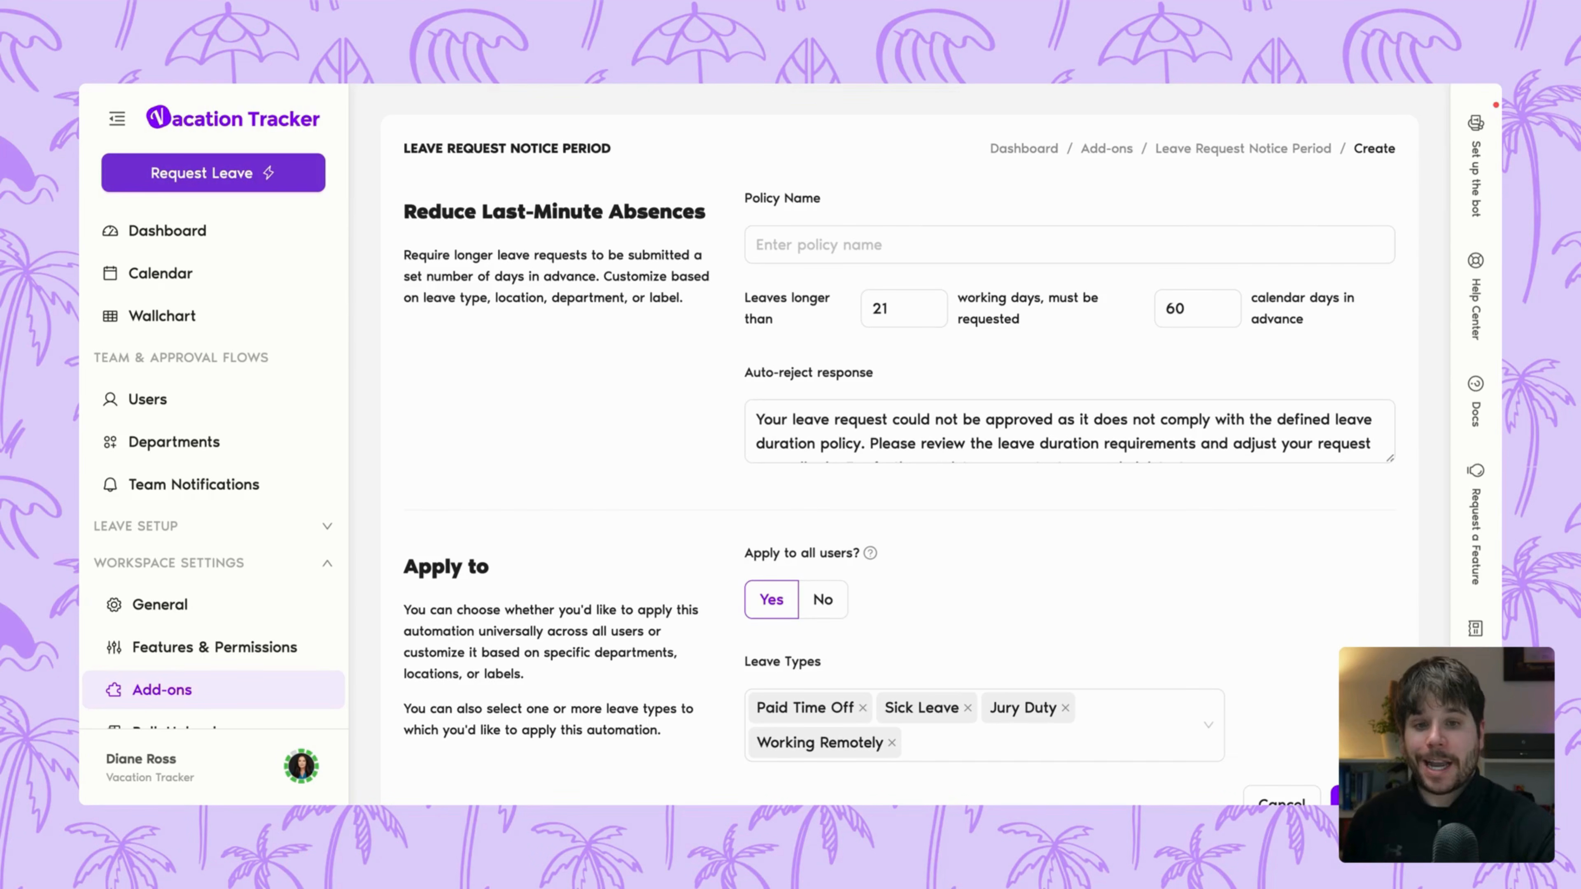
# Step: Name the policy Notice Period and require leaves longer than 5 working days to be requested 30 calendar days in advance
pyautogui.click(822, 244)
pyautogui.write('Notice Period')
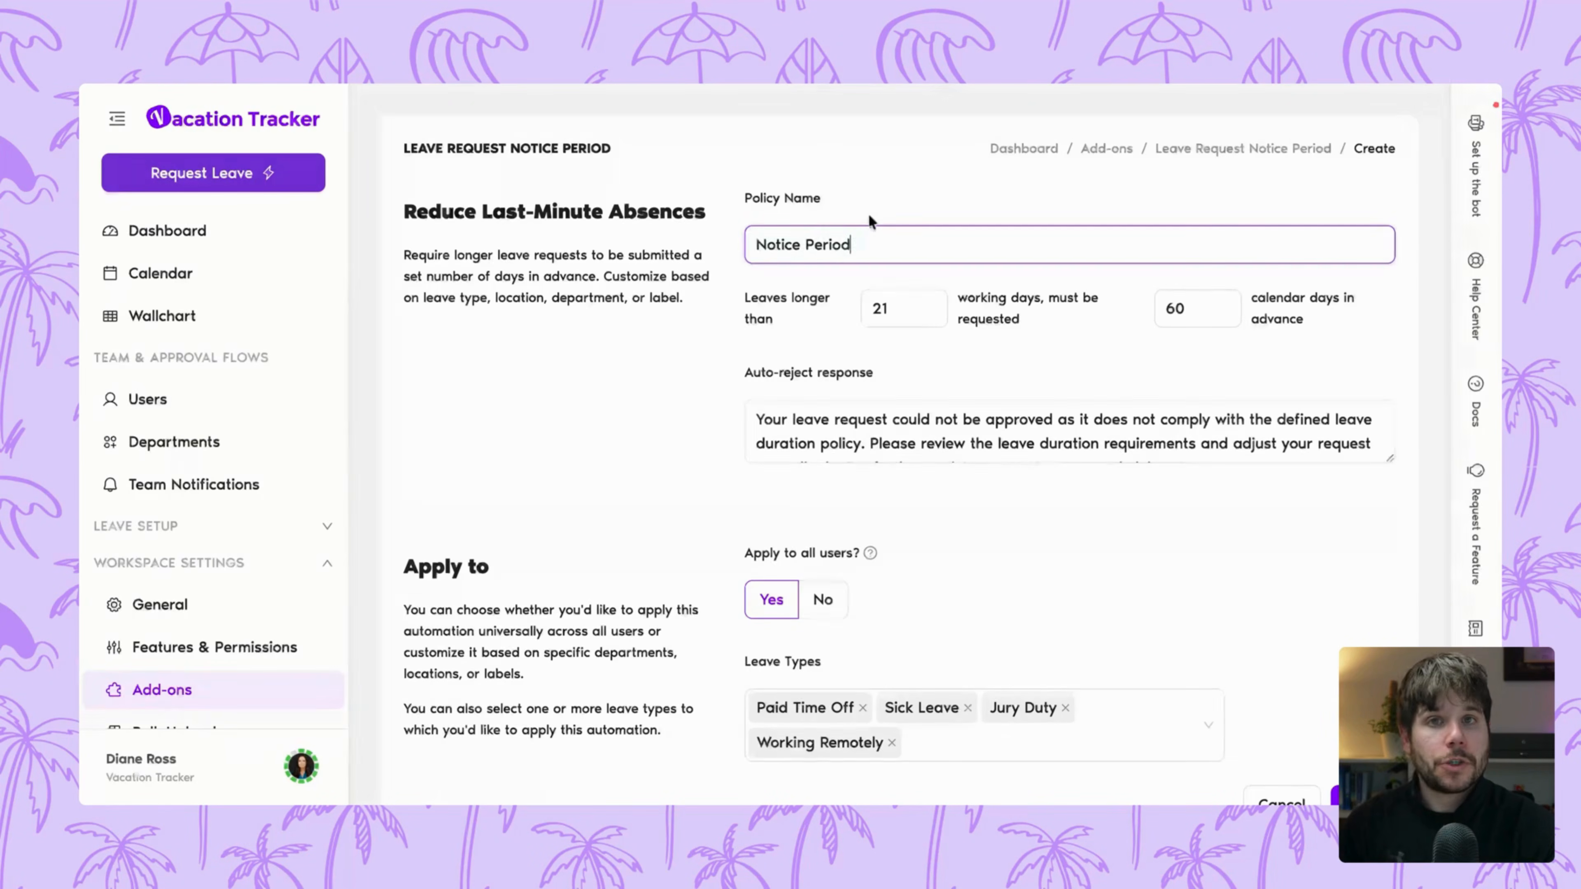
pyautogui.click(870, 212)
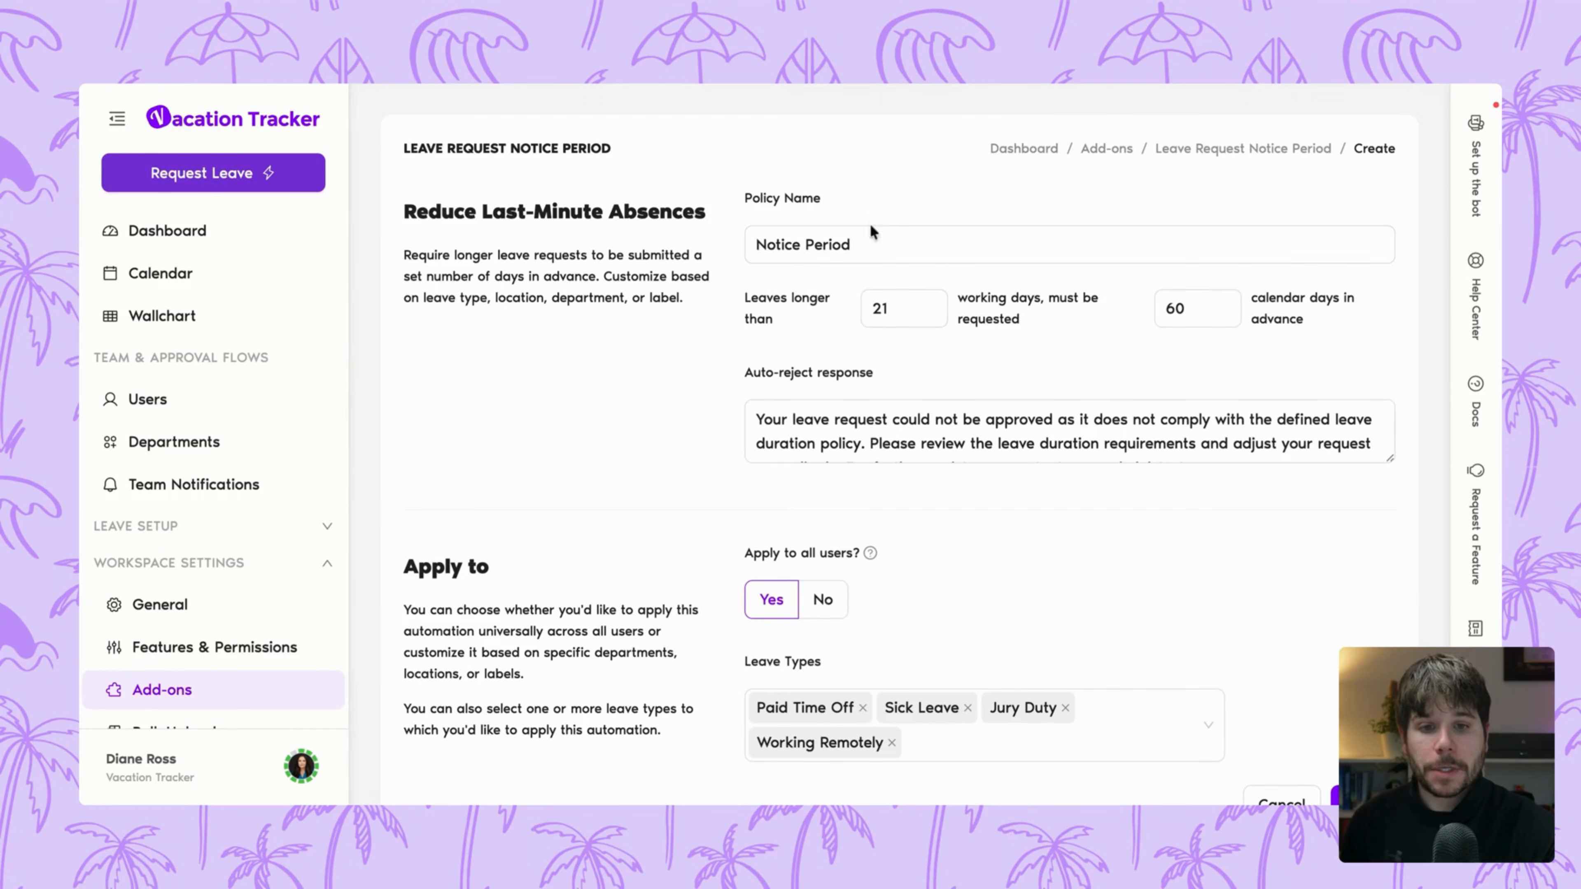
pyautogui.click(890, 312)
pyautogui.press('BackSpace')
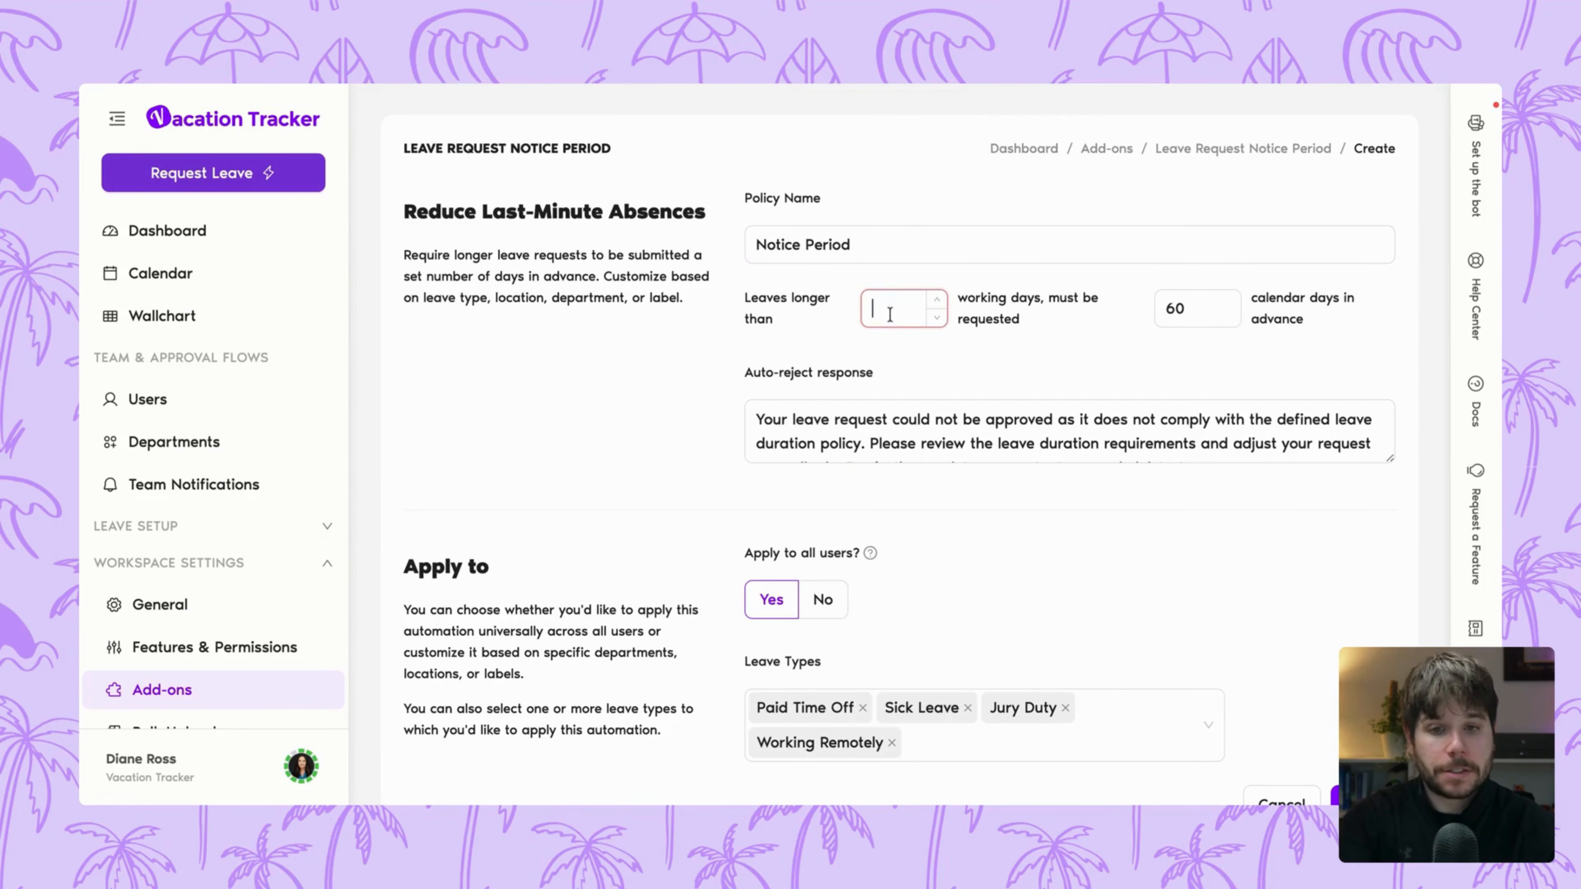
pyautogui.write('5')
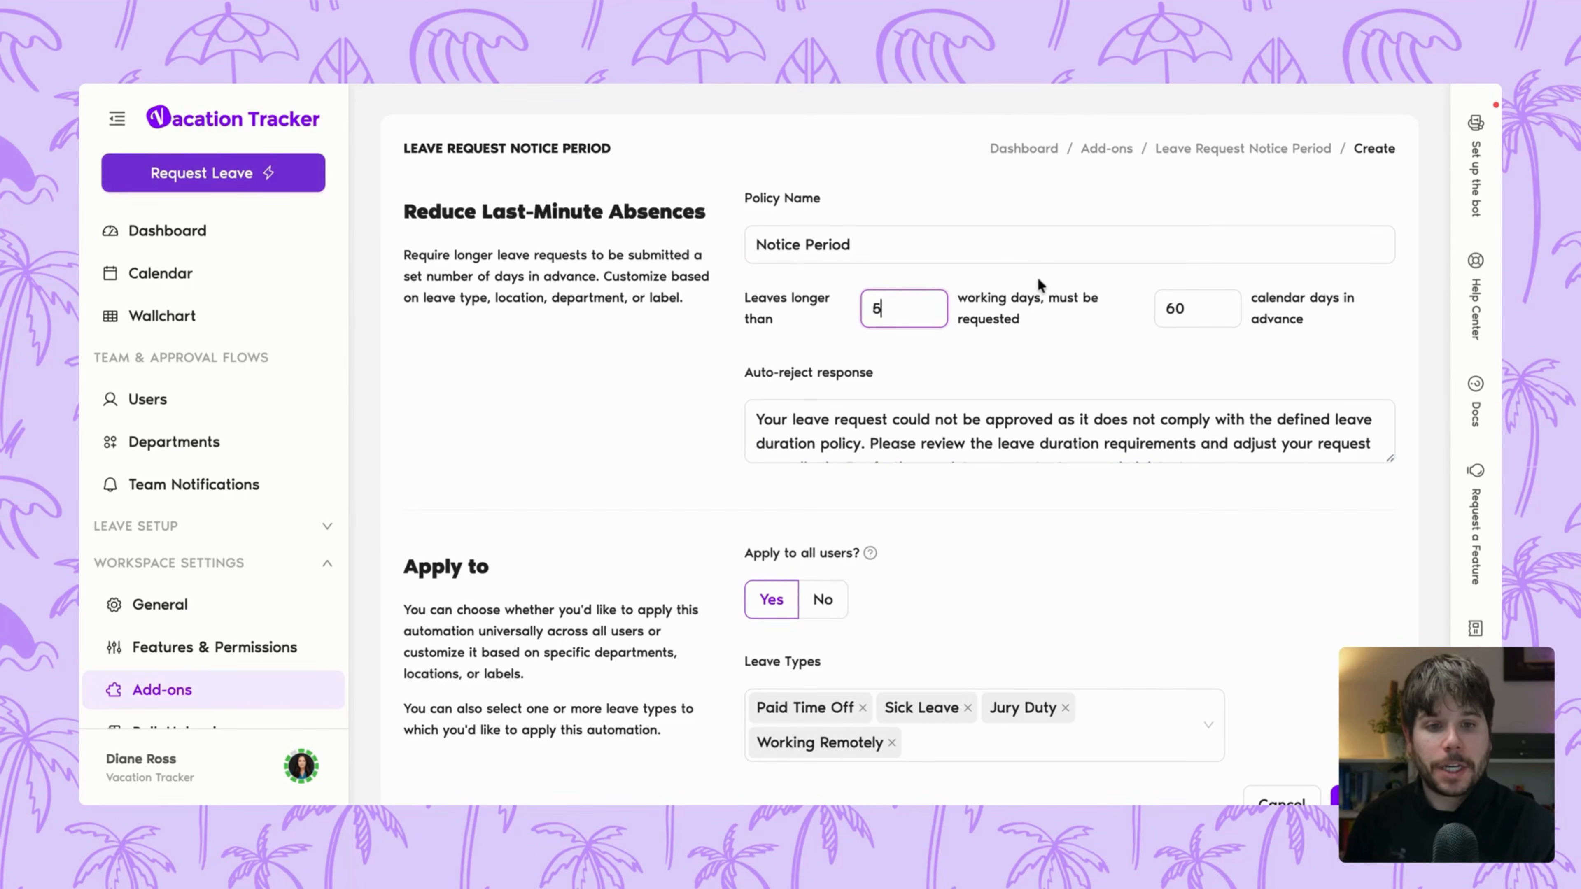
pyautogui.click(1176, 308)
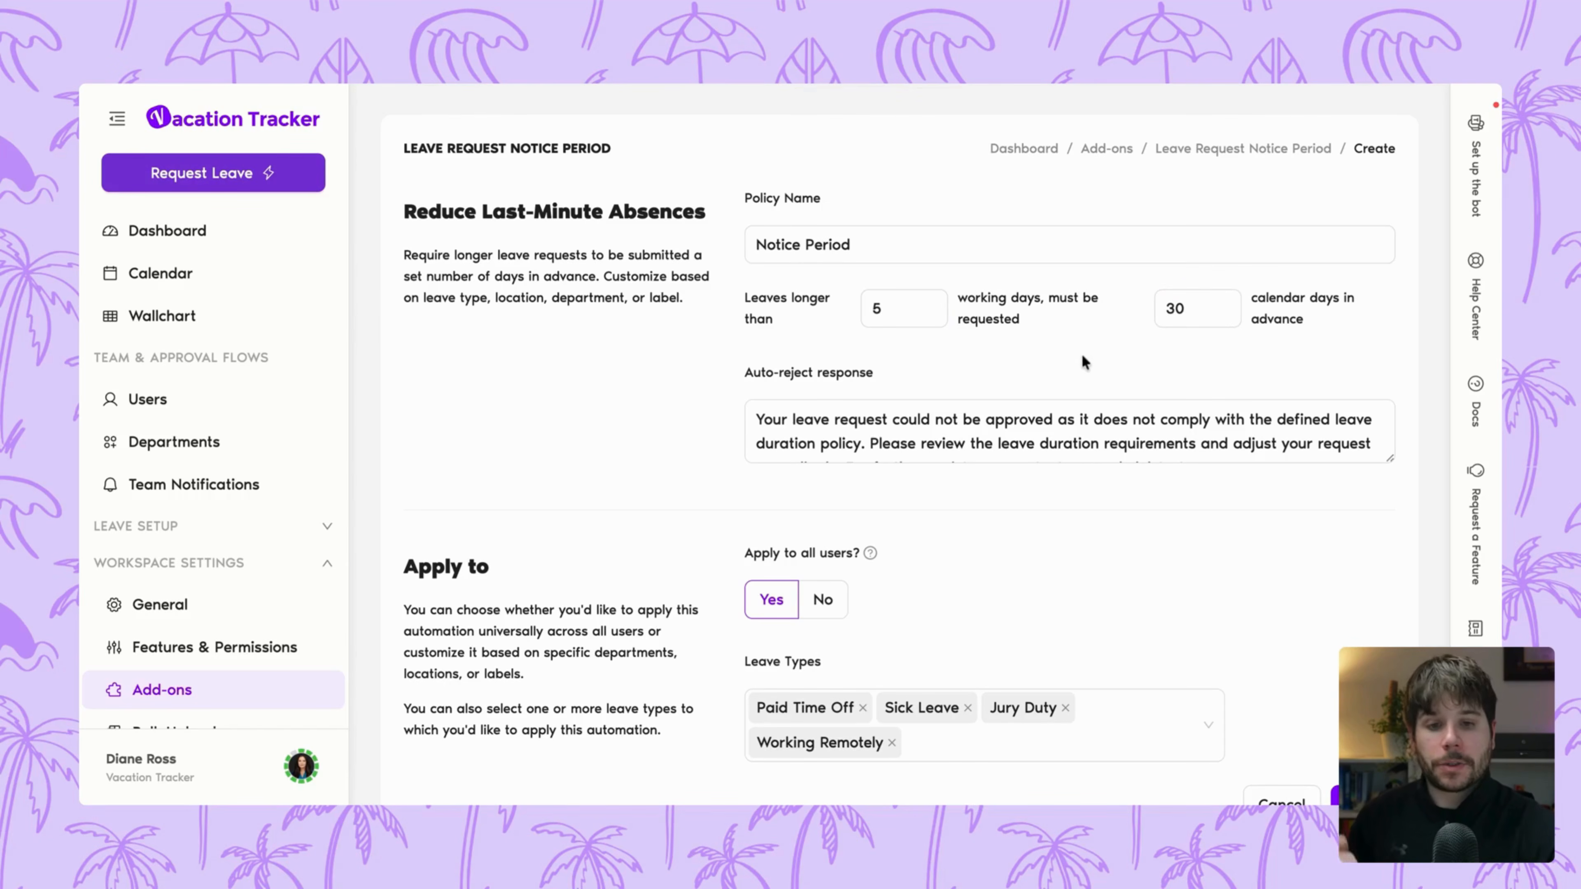
# Step: Enlarge the auto-reject response field to read its full default message
pyautogui.click(1151, 409)
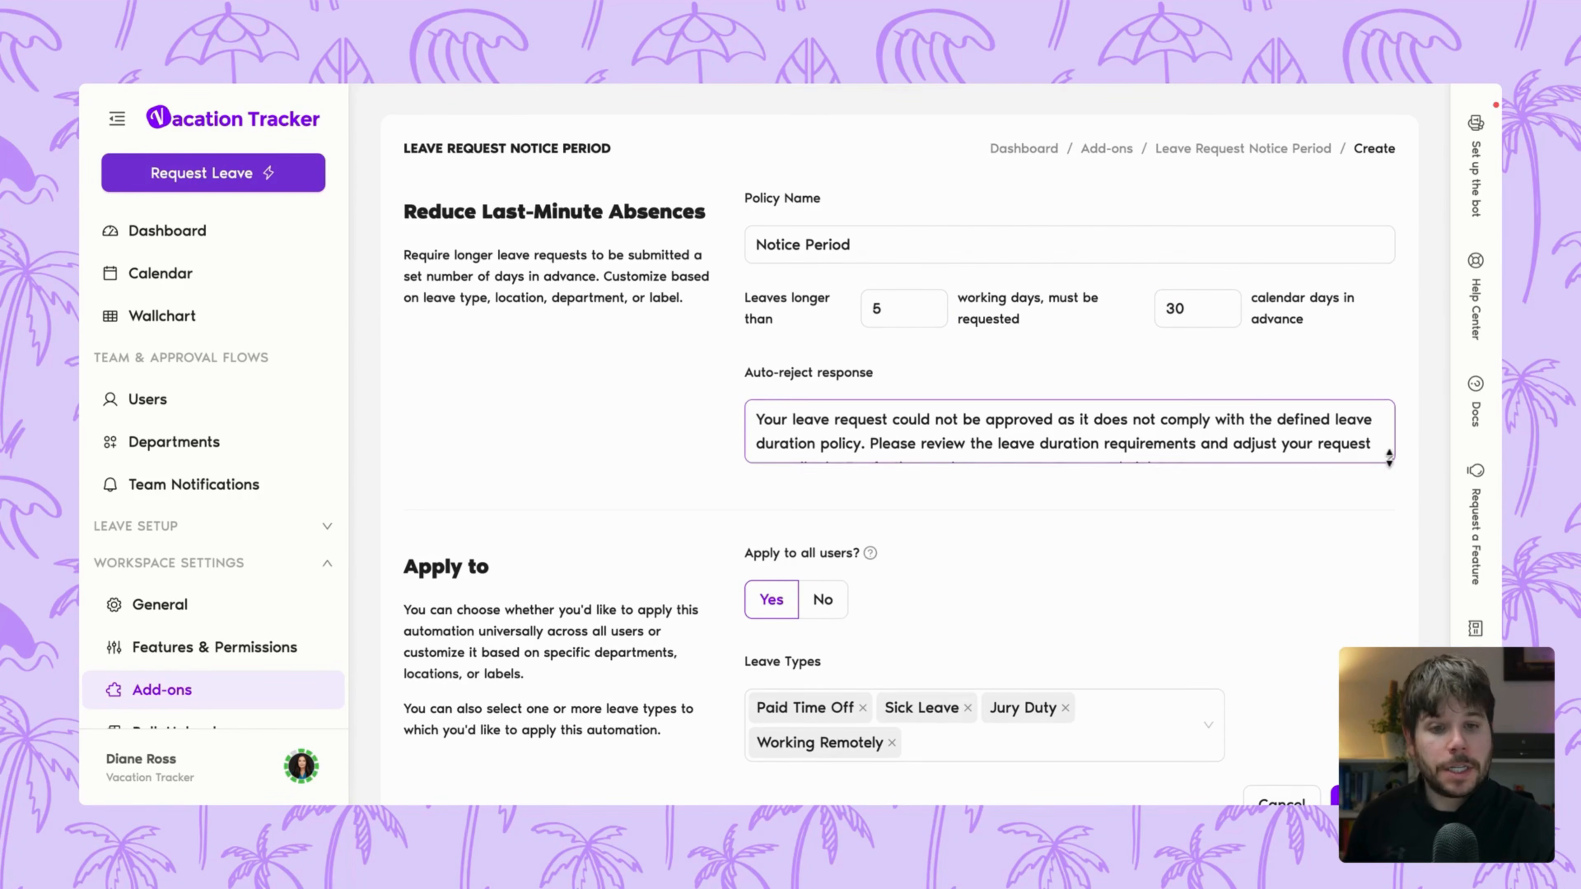
pyautogui.moveTo(1388, 458); pyautogui.dragTo(1388, 509)
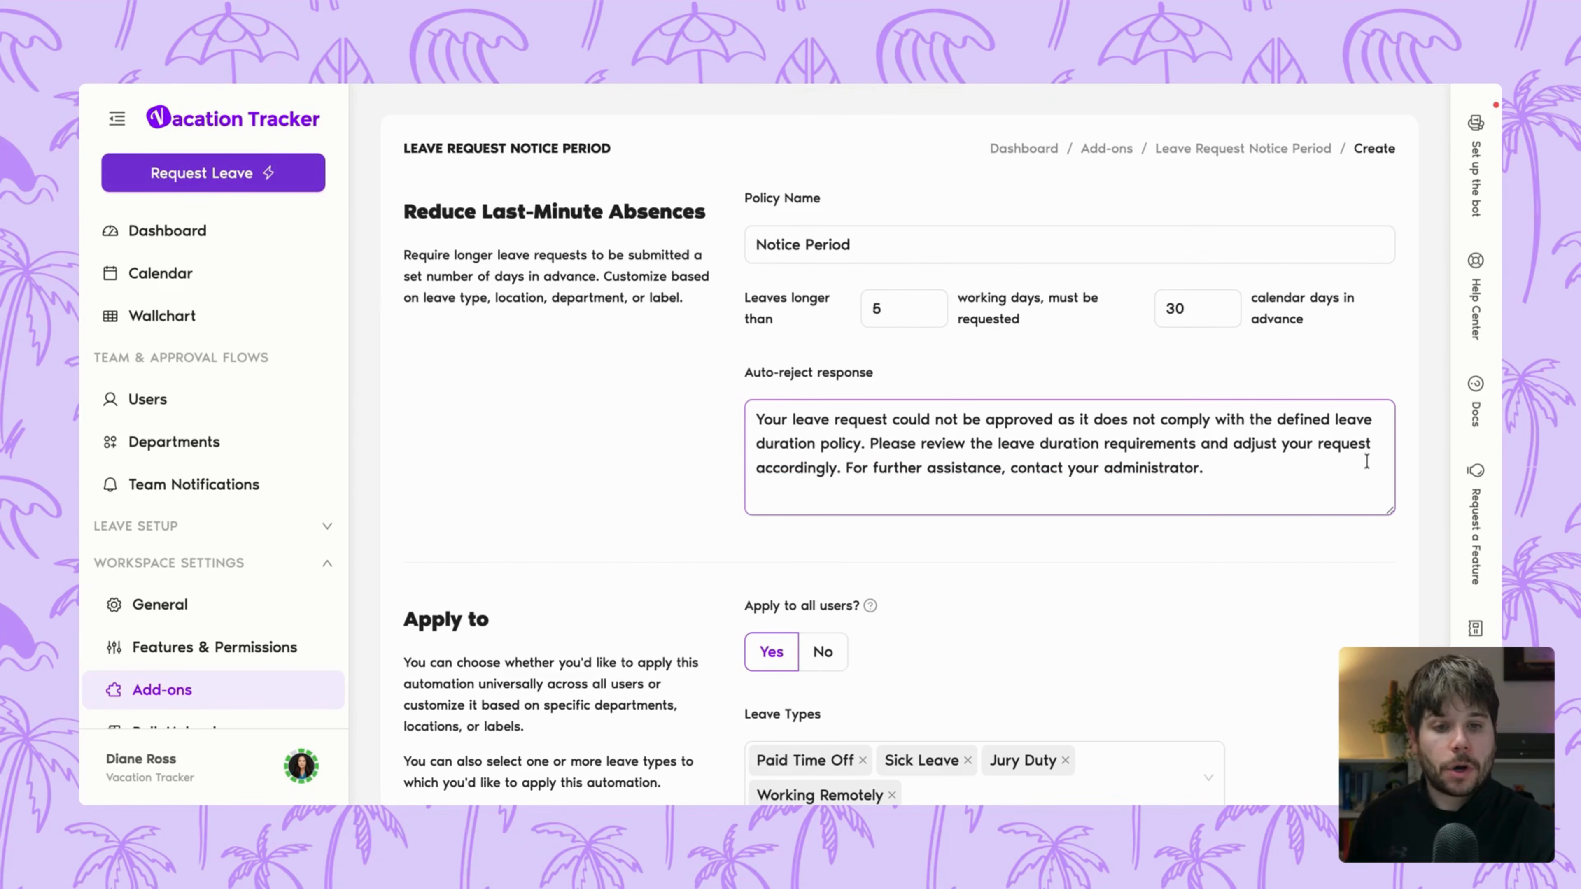
pyautogui.click(1337, 474)
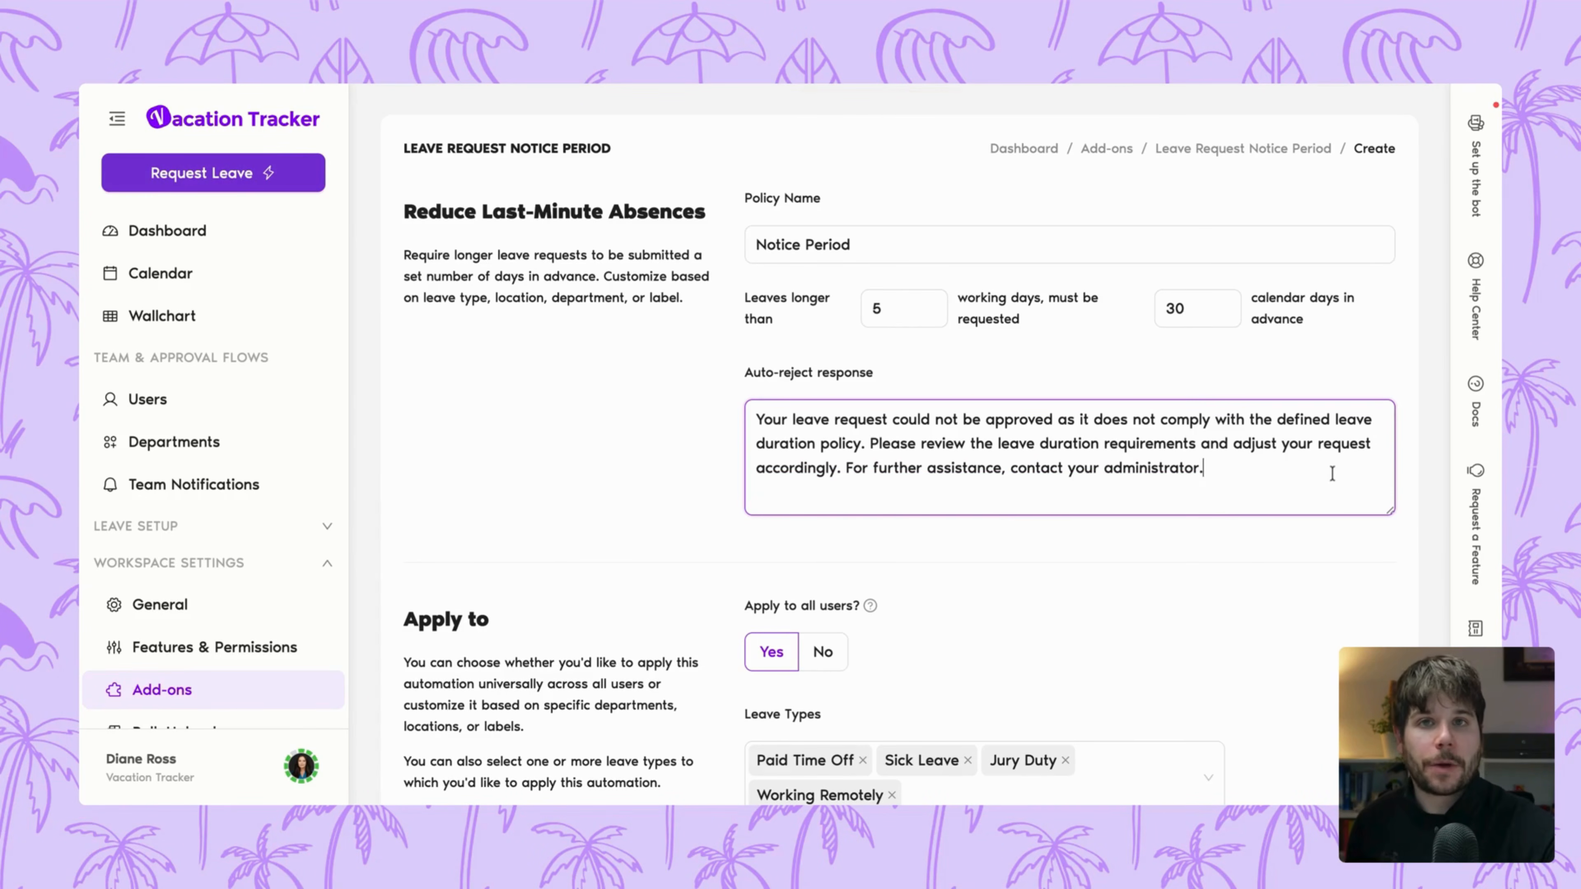
# Step: Save the notice period policy for all users with Paid Time Off as its only leave type
pyautogui.scroll(-3, 1185, 453)
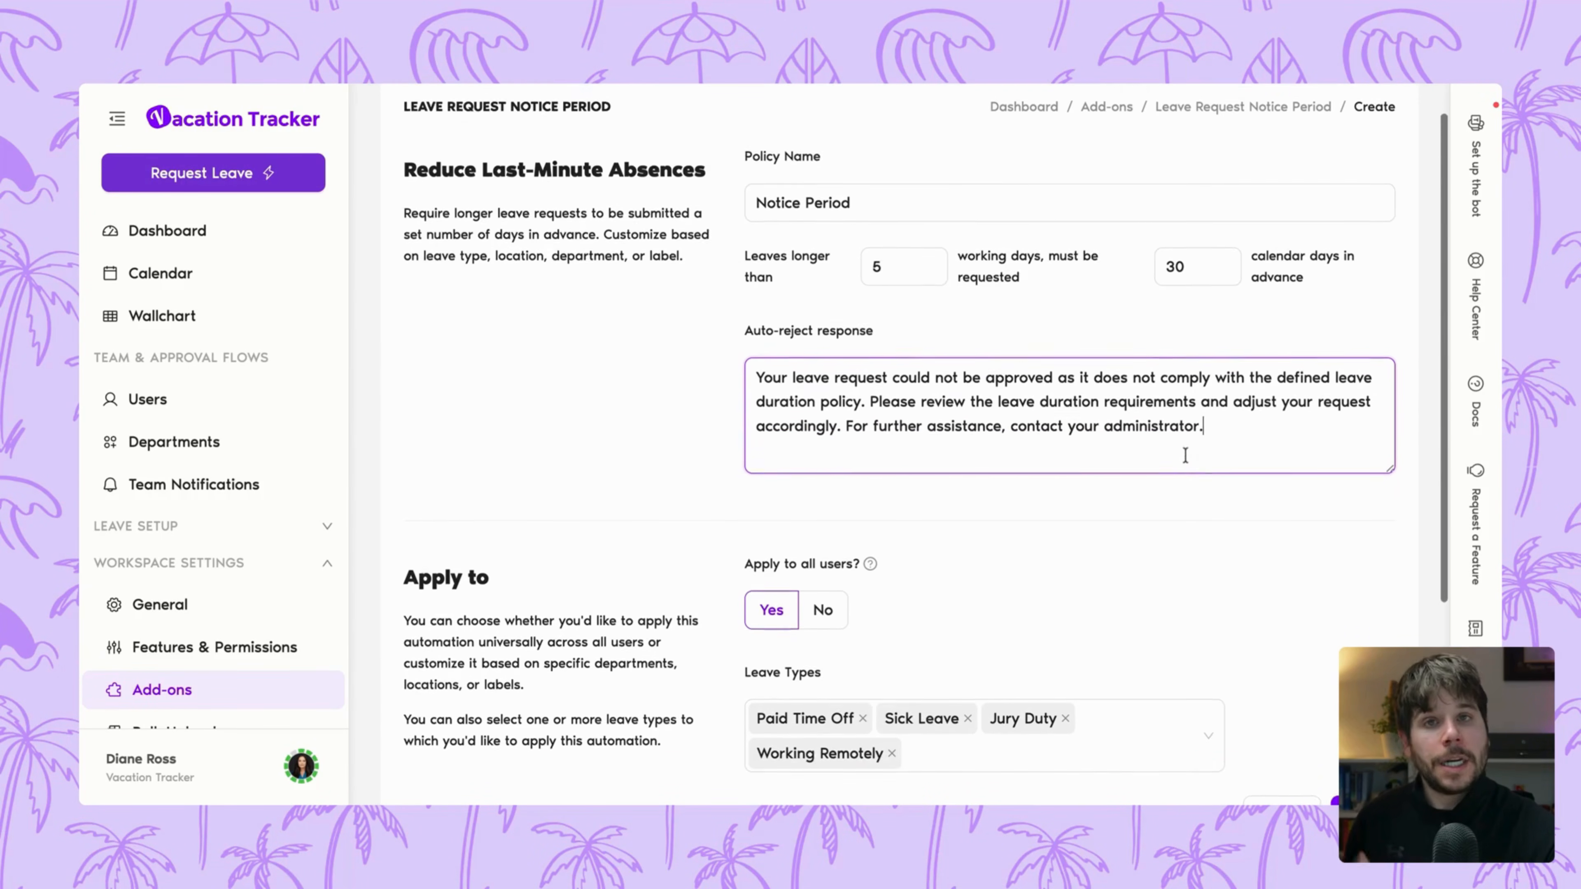
pyautogui.scroll(-2, 977, 432)
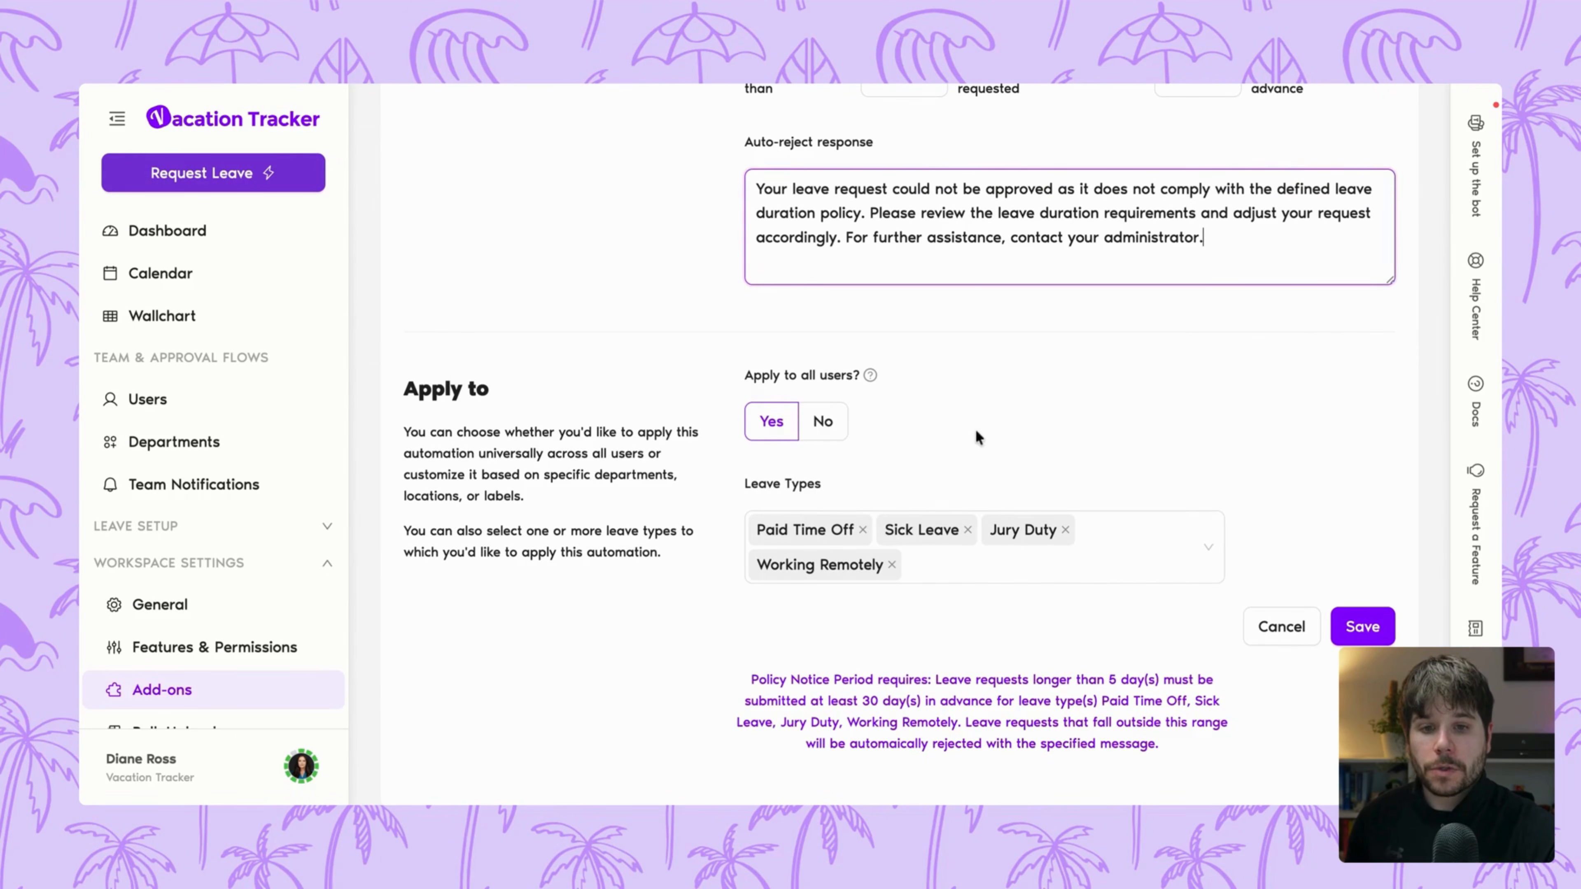
pyautogui.click(829, 431)
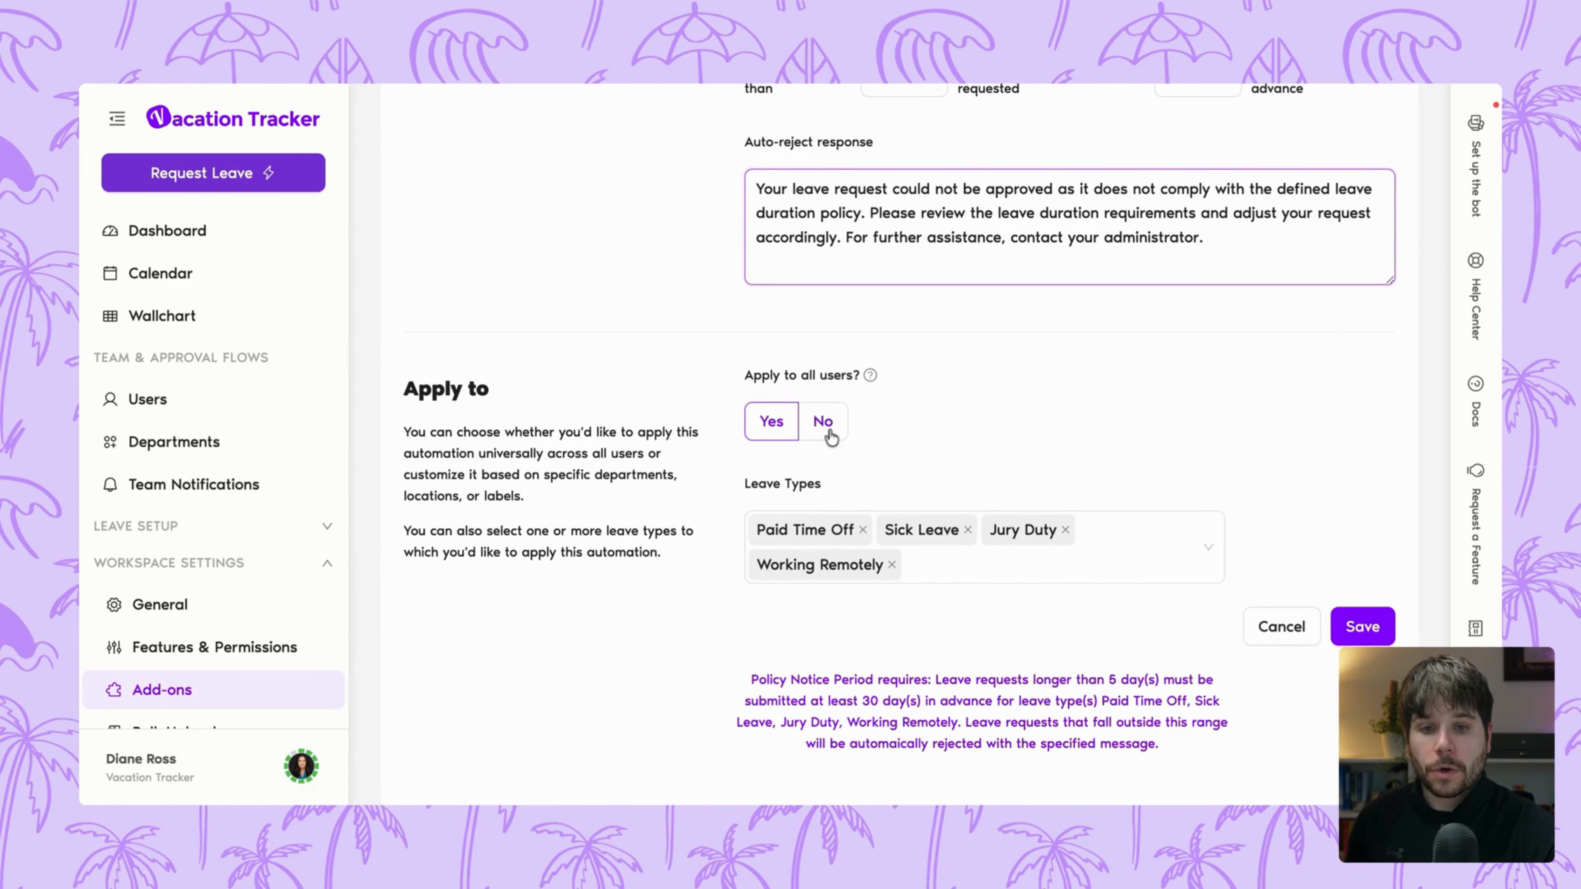
pyautogui.click(773, 430)
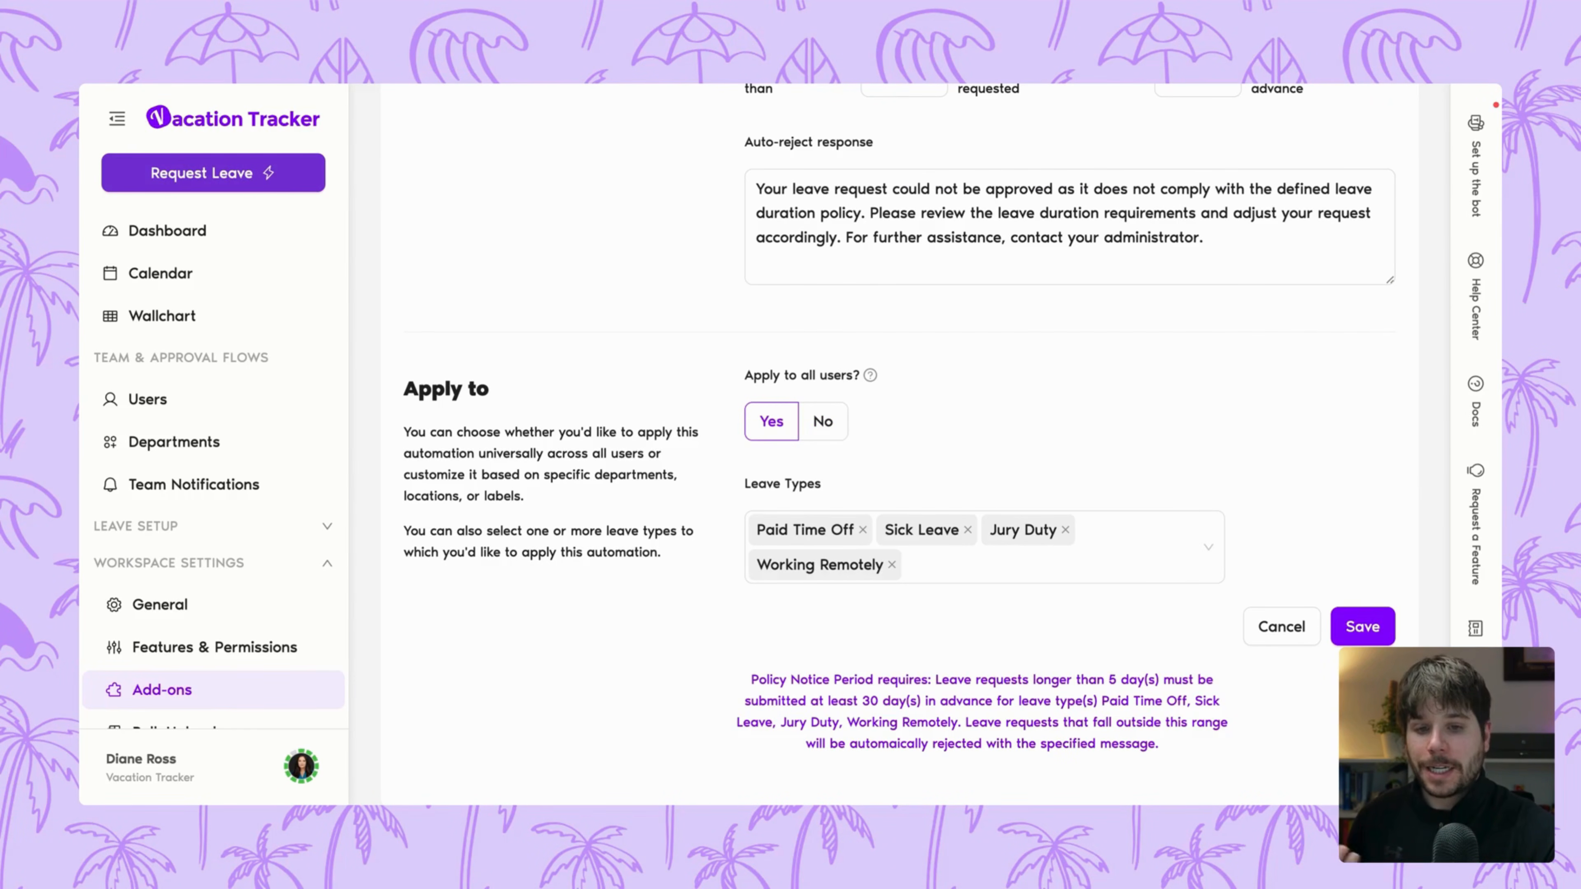
pyautogui.click(967, 530)
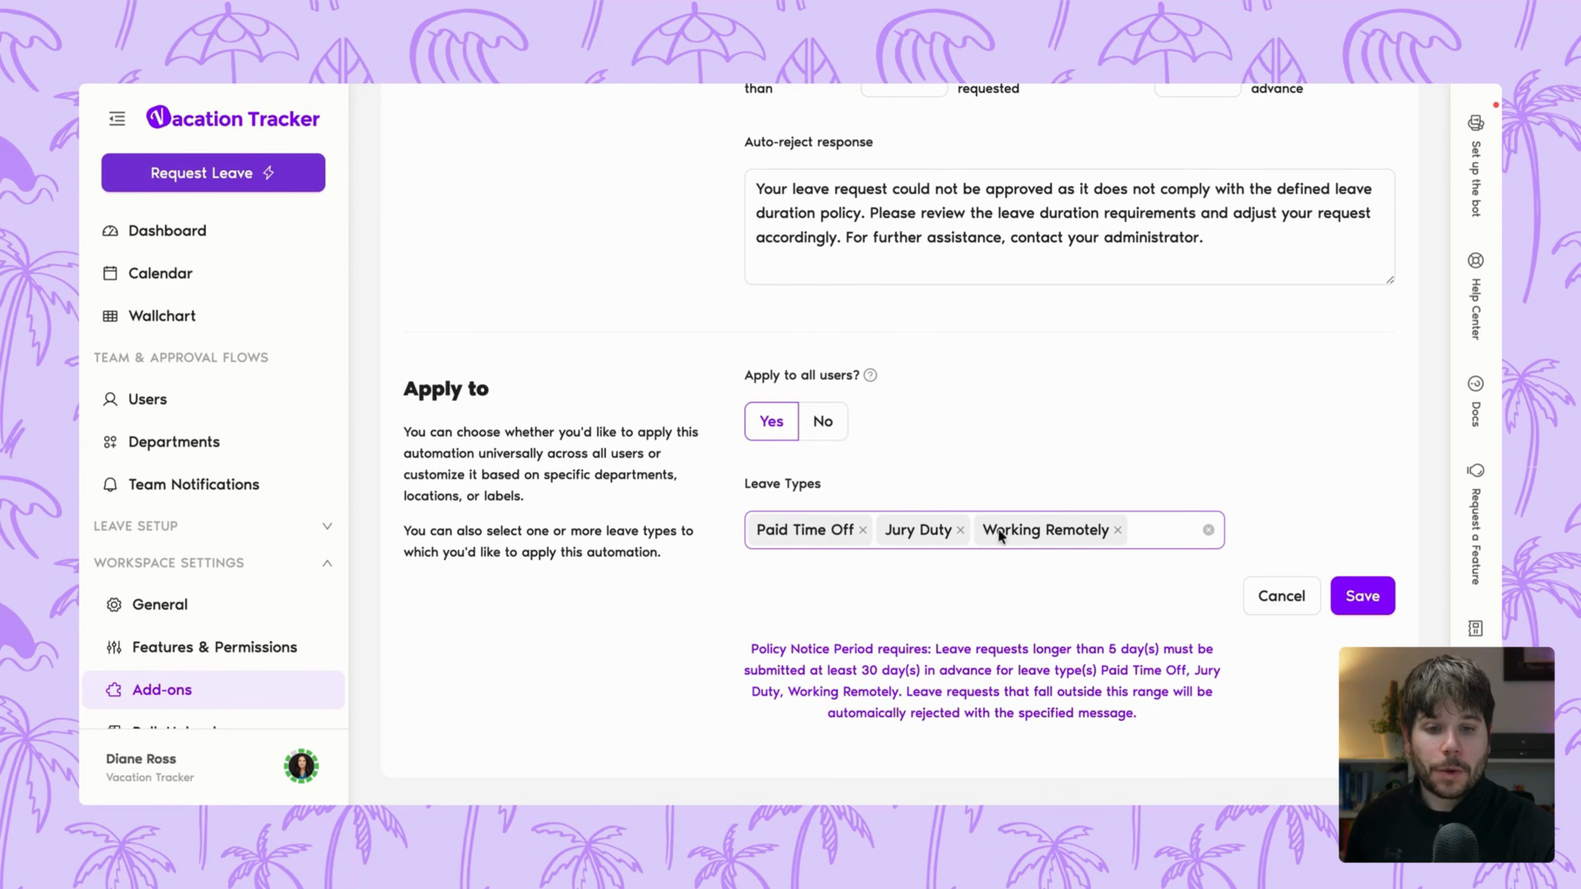
pyautogui.click(960, 530)
pyautogui.click(1013, 530)
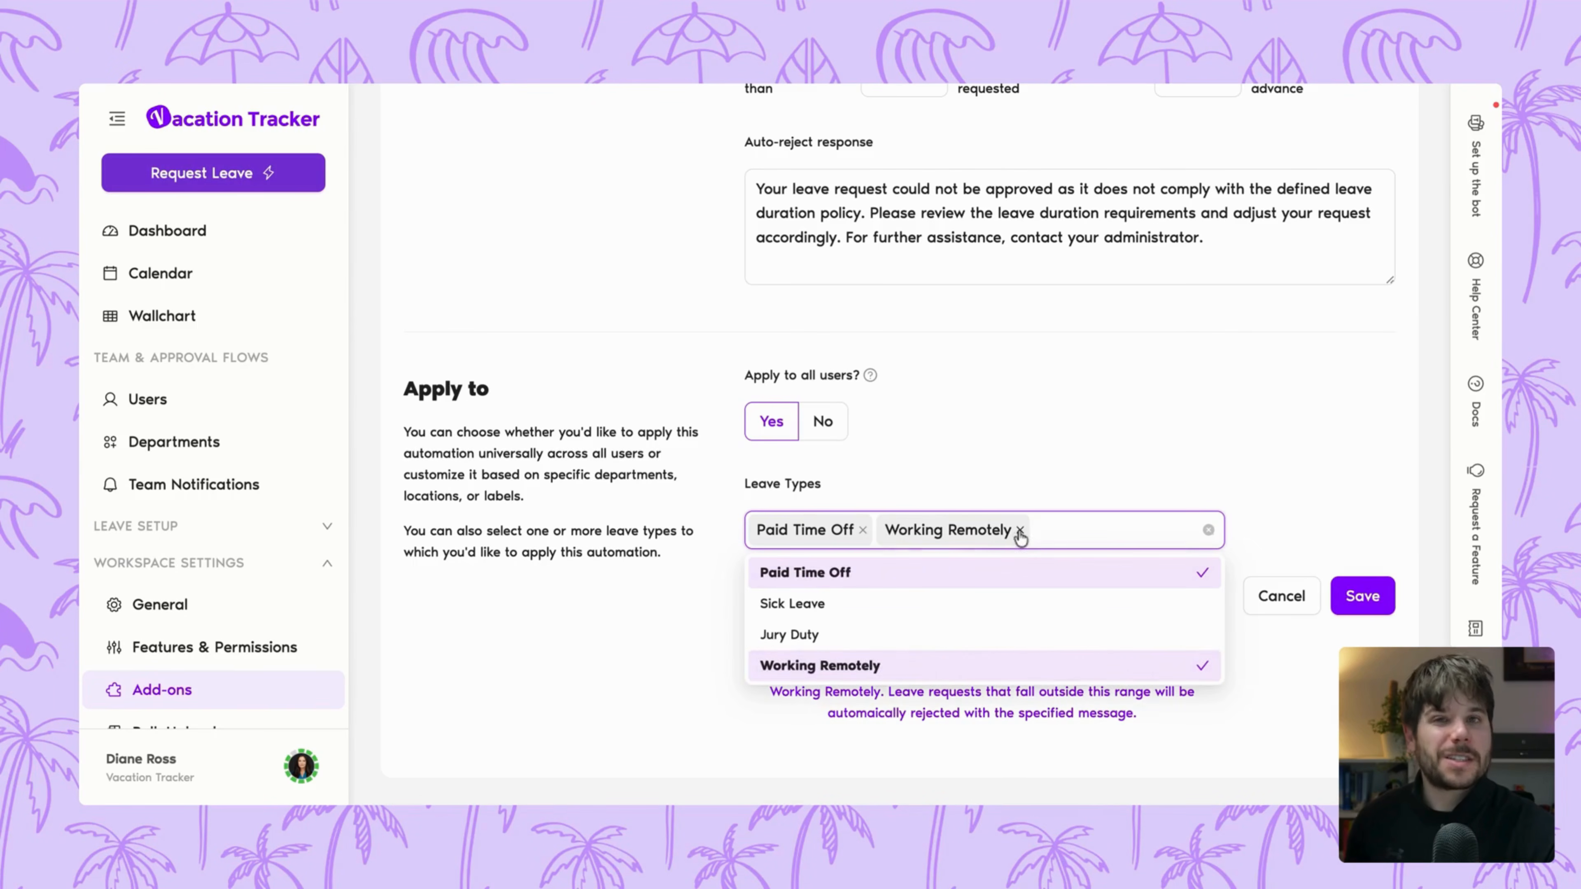
pyautogui.click(1020, 530)
pyautogui.click(1026, 485)
pyautogui.scroll(-1, 1027, 483)
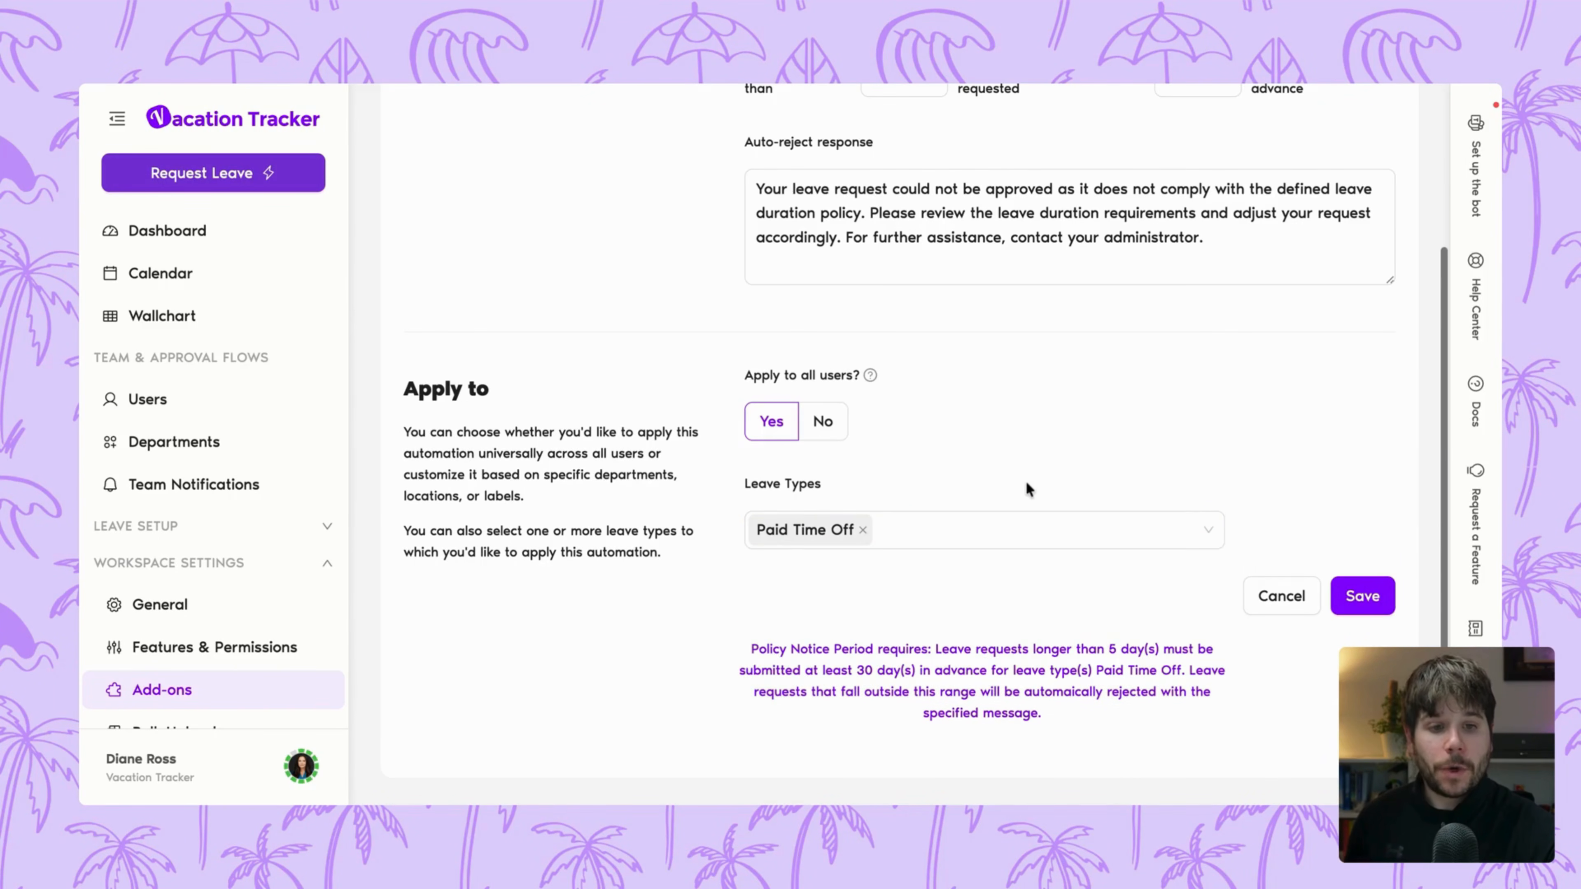
pyautogui.click(1362, 551)
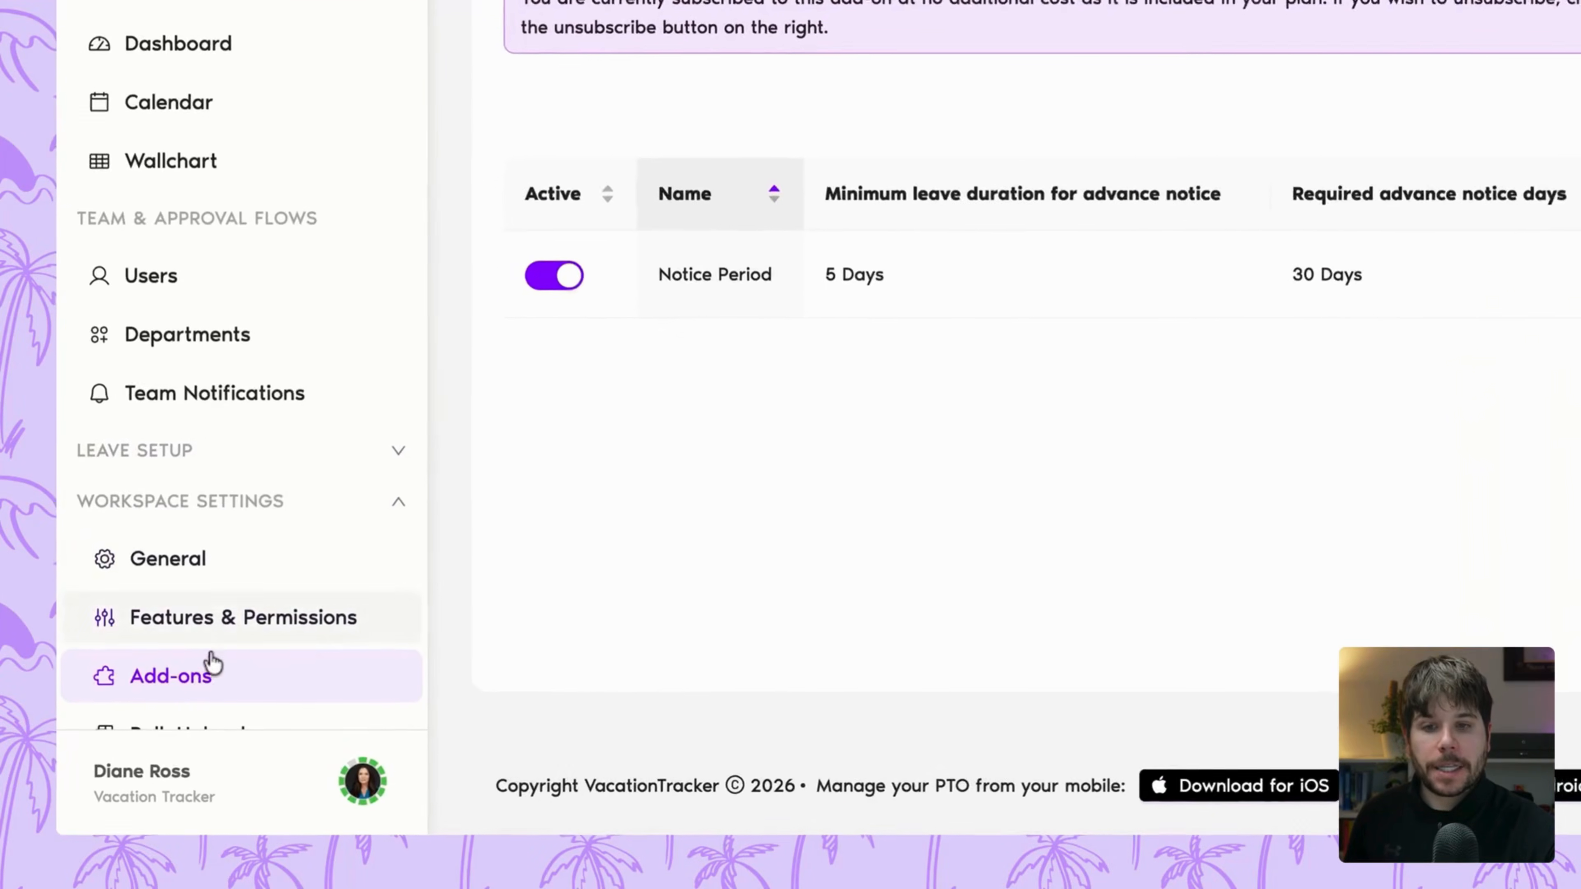
# Step: Open the Maximum Users Away automation from the subscribed add-ons and start creating a policy for it
pyautogui.click(181, 688)
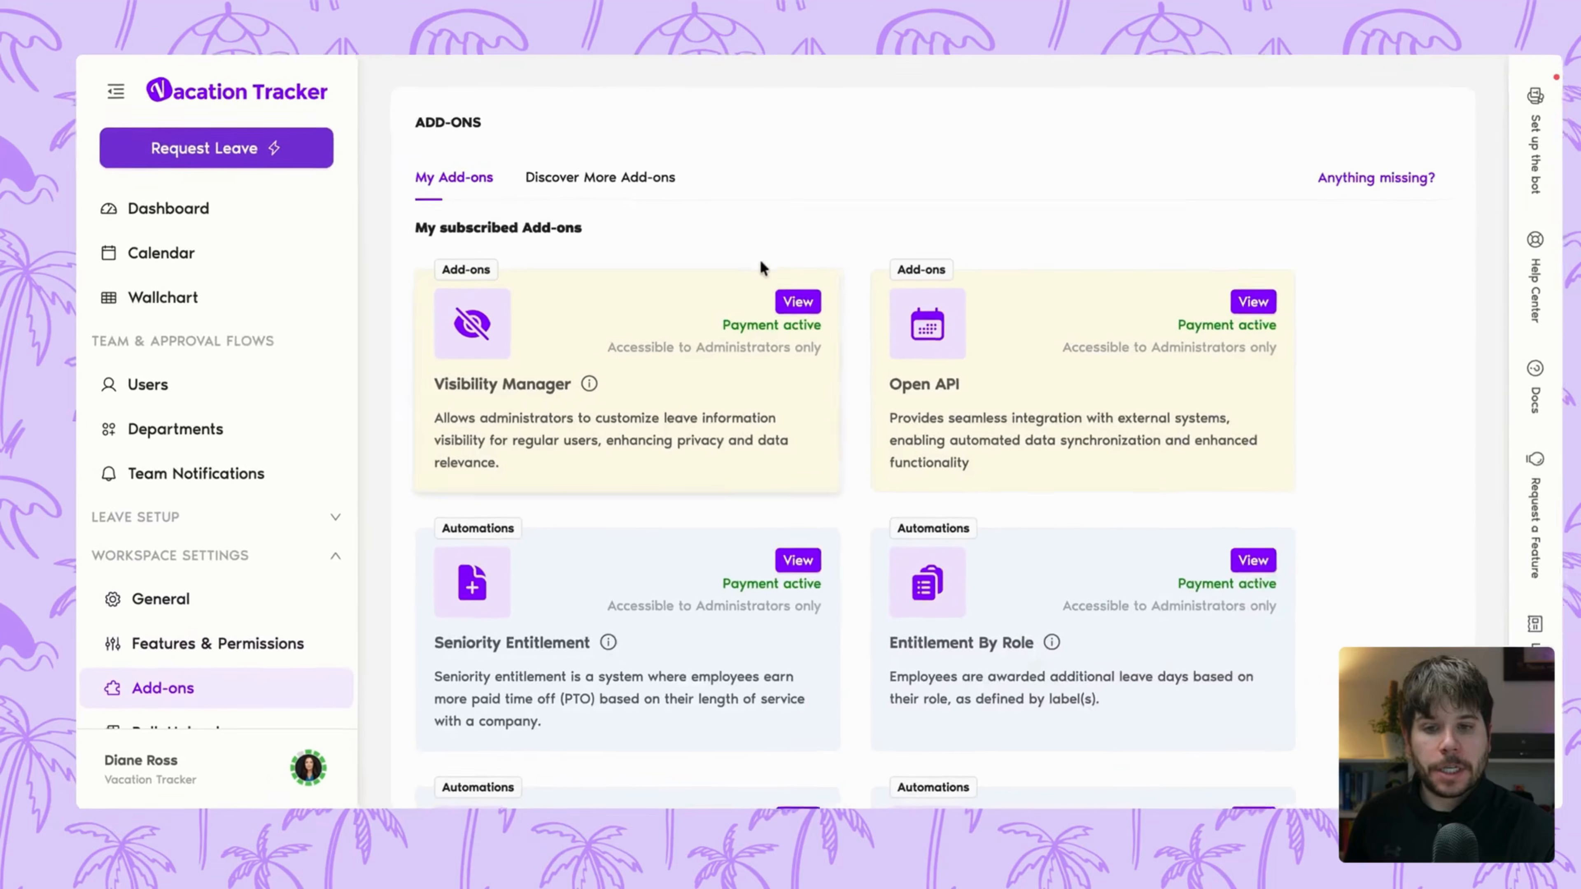
pyautogui.scroll(-4, 735, 278)
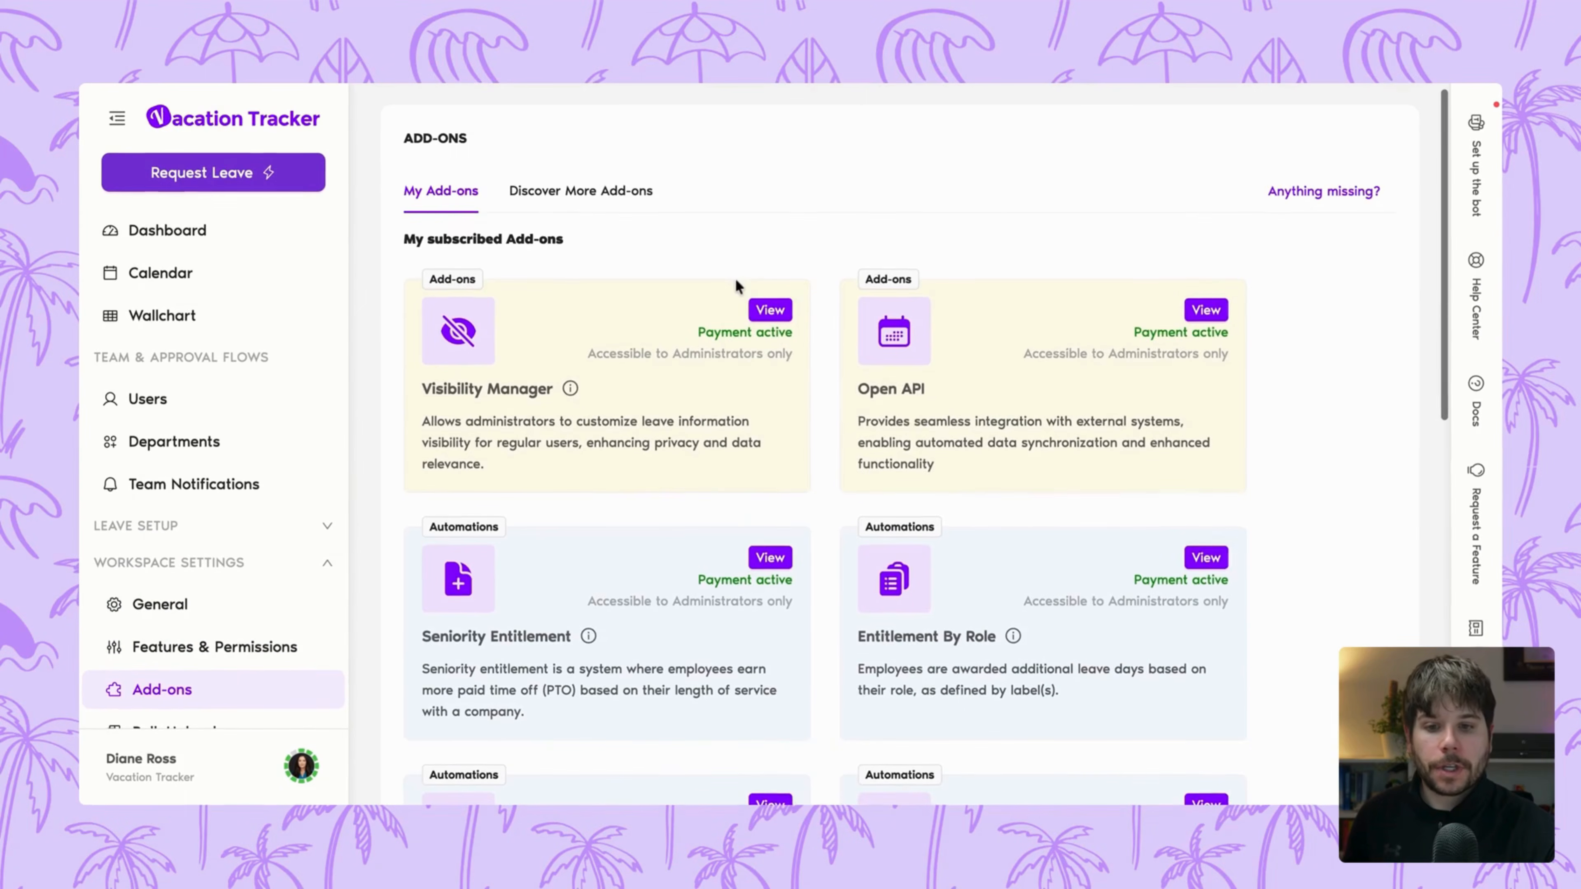
pyautogui.scroll(-8, 735, 286)
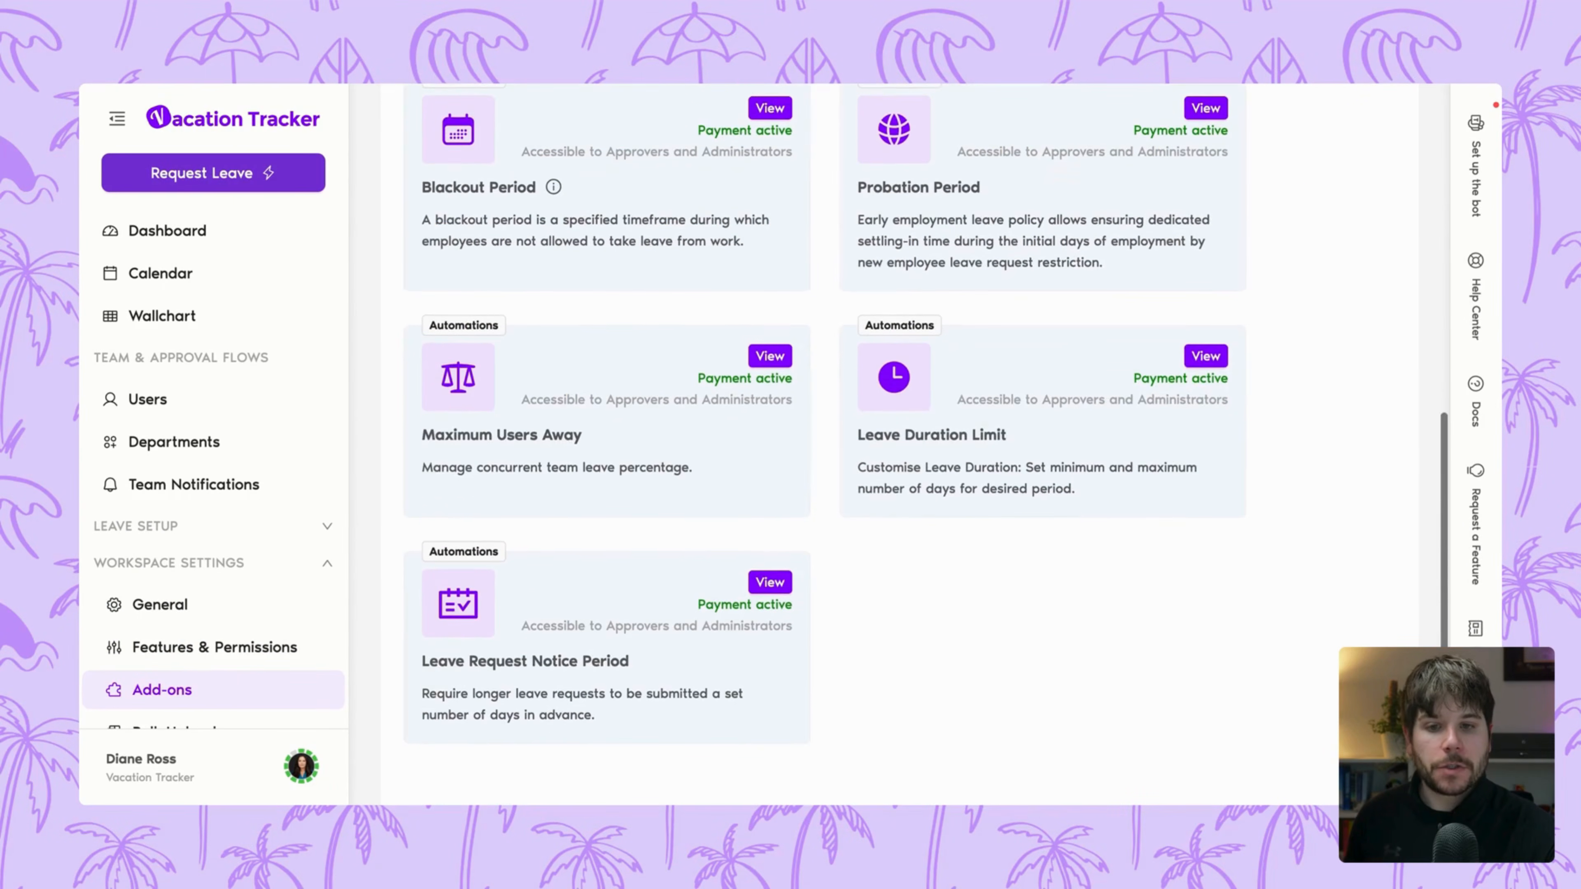
pyautogui.click(627, 436)
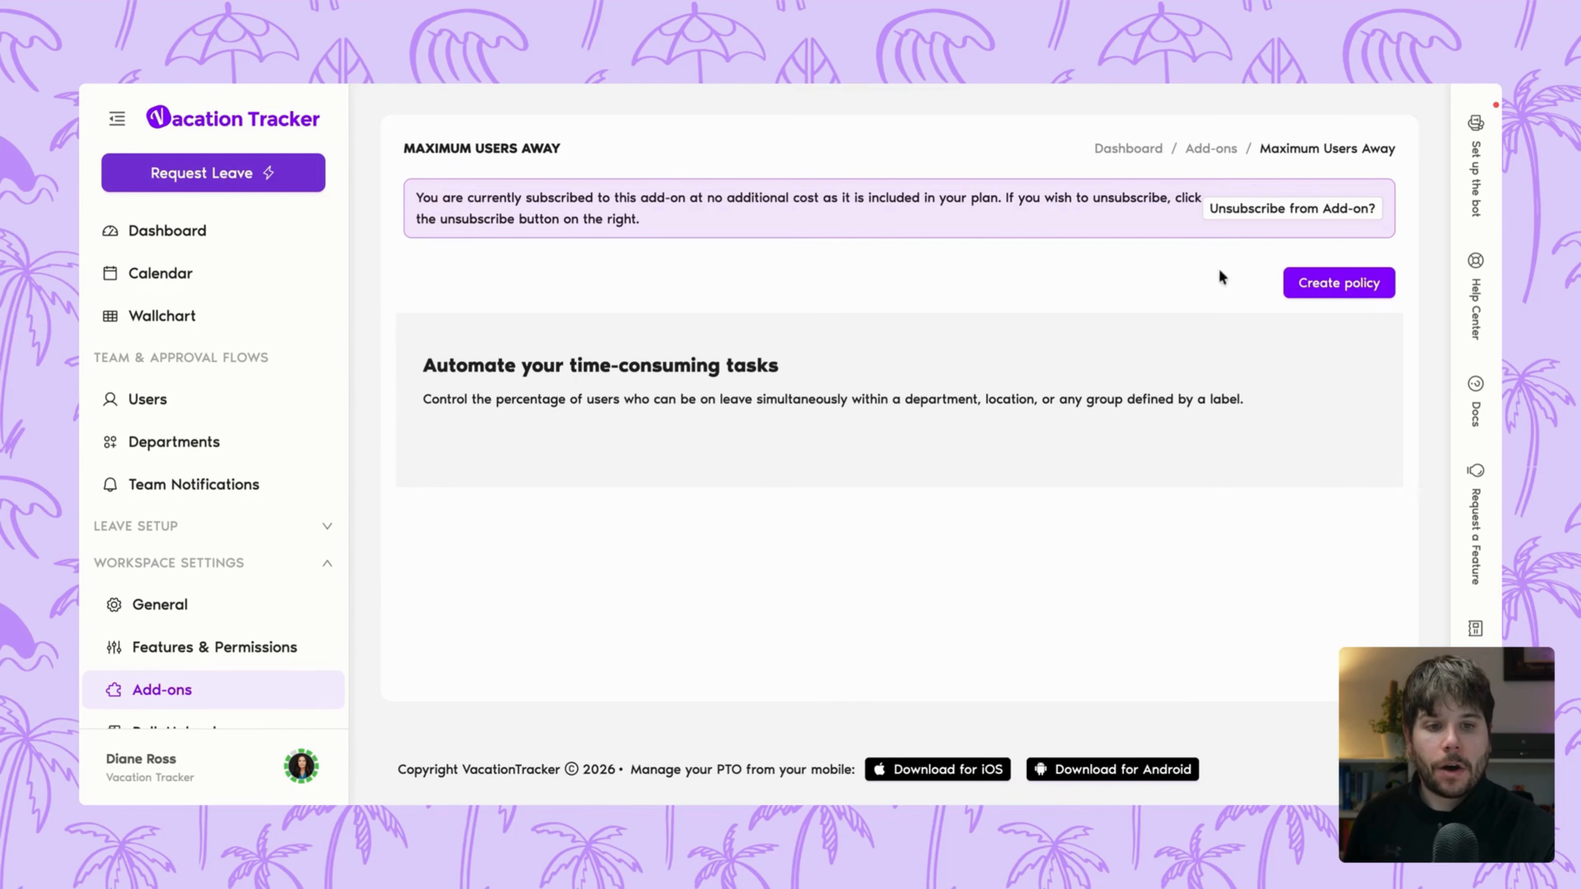
pyautogui.click(1345, 284)
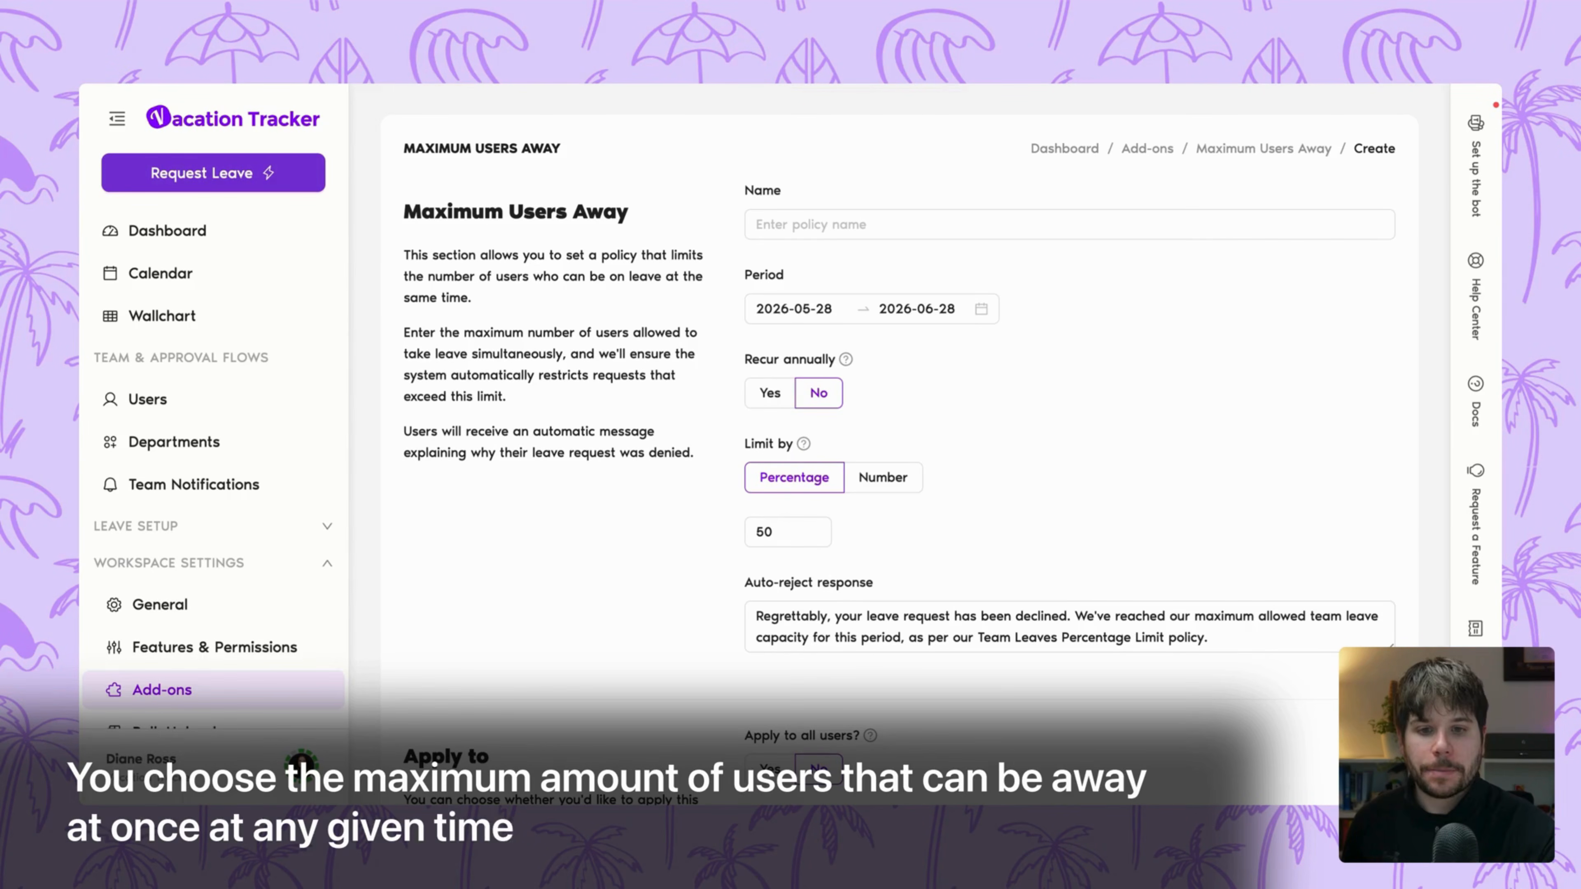
# Step: Name the policy Max User Away and extend the end of its period to 2026-09-01
pyautogui.click(884, 227)
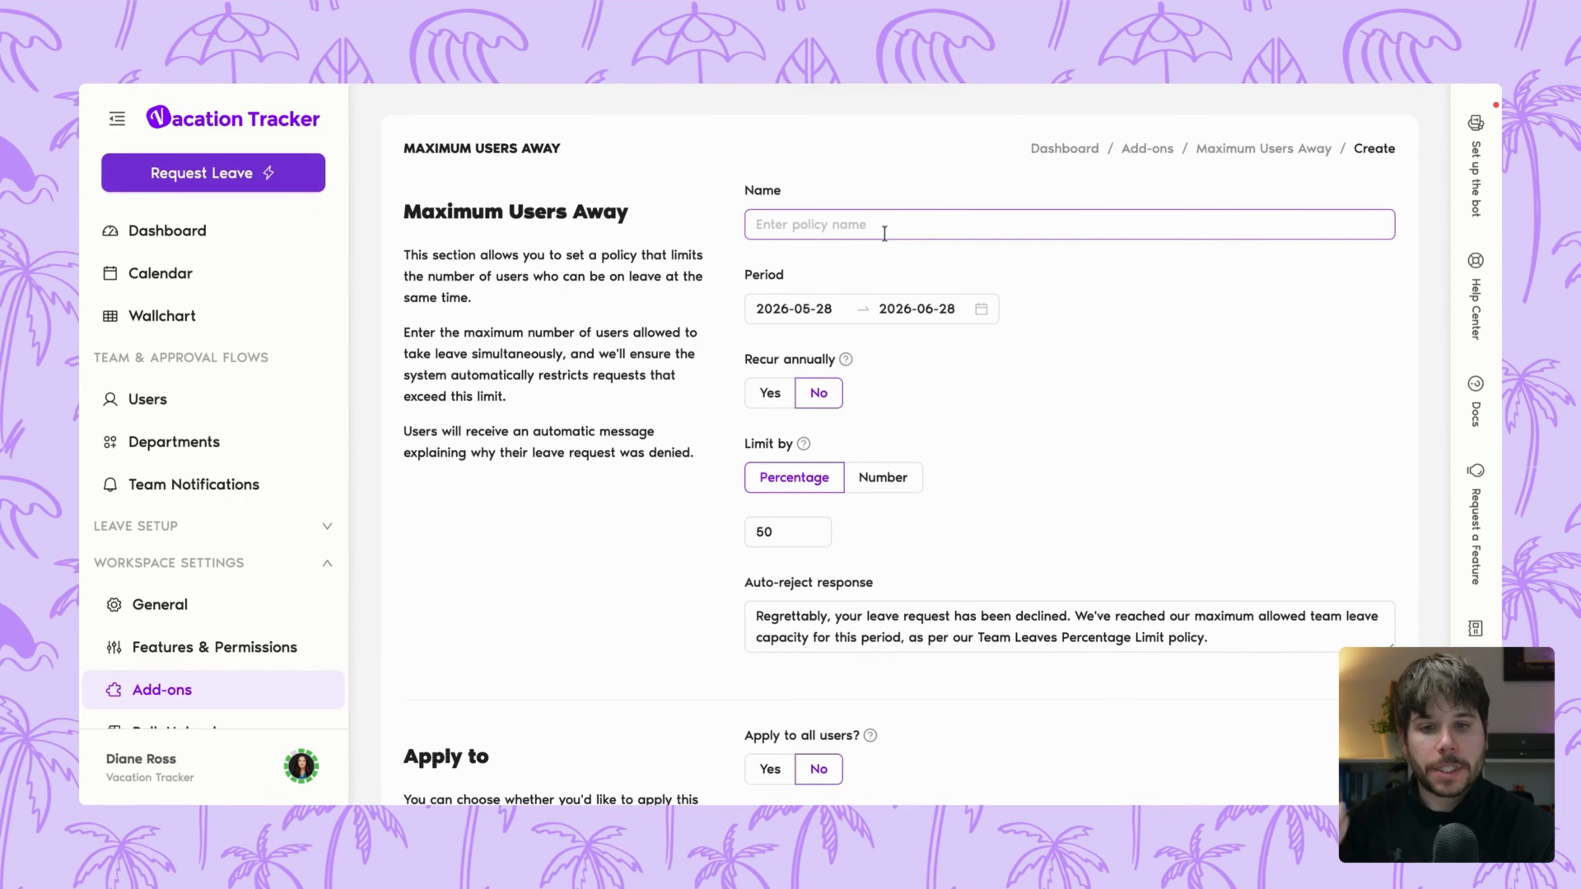
pyautogui.write('Max User Away')
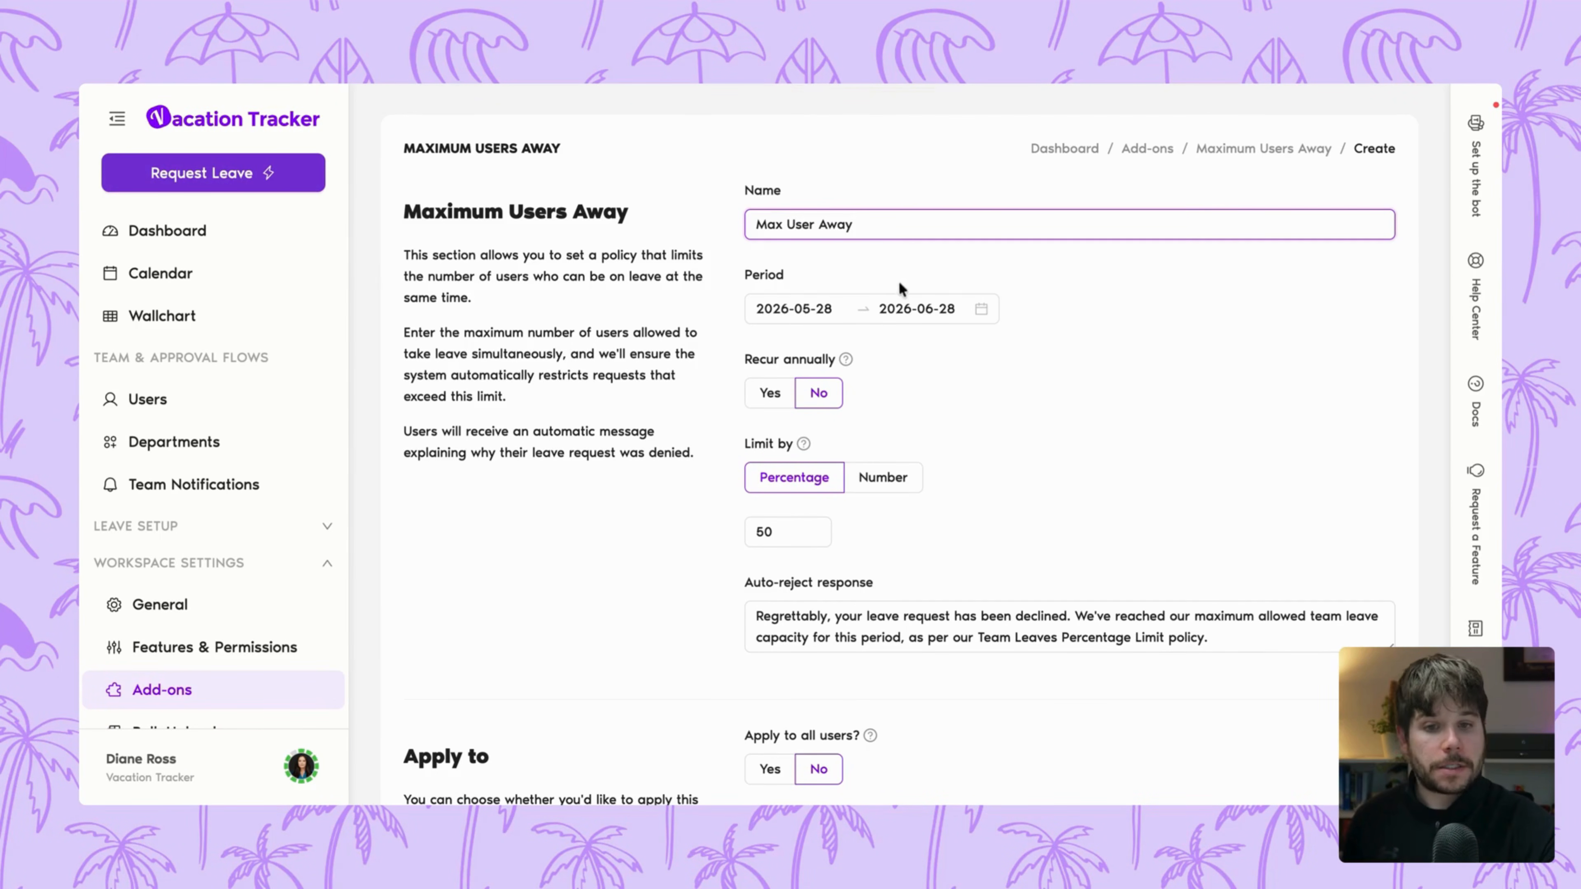
pyautogui.click(939, 310)
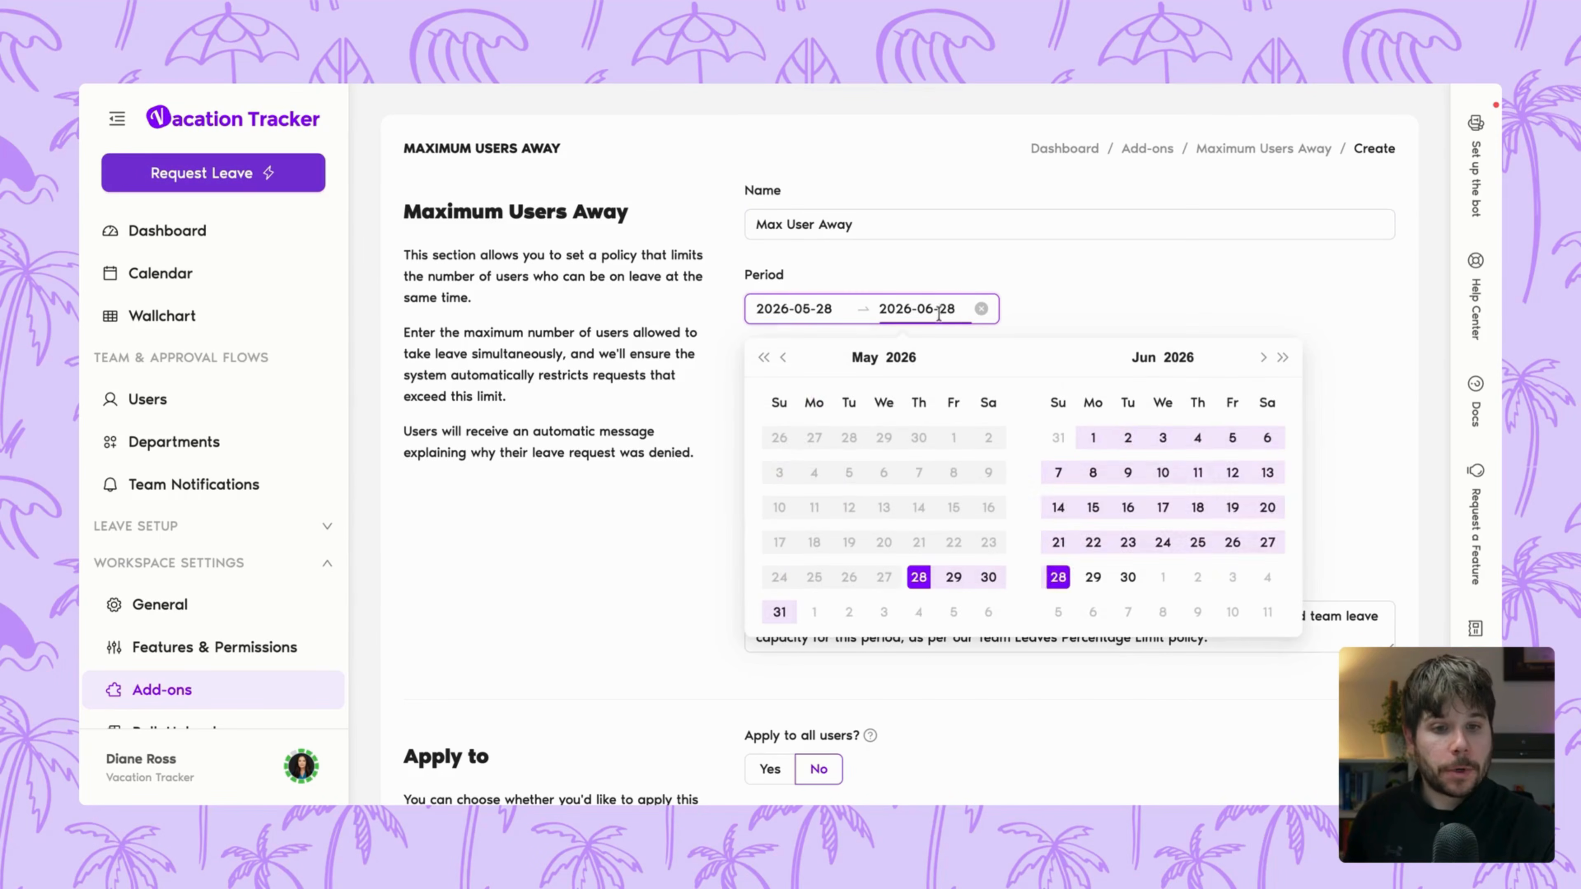
pyautogui.click(1266, 359)
pyautogui.click(1266, 358)
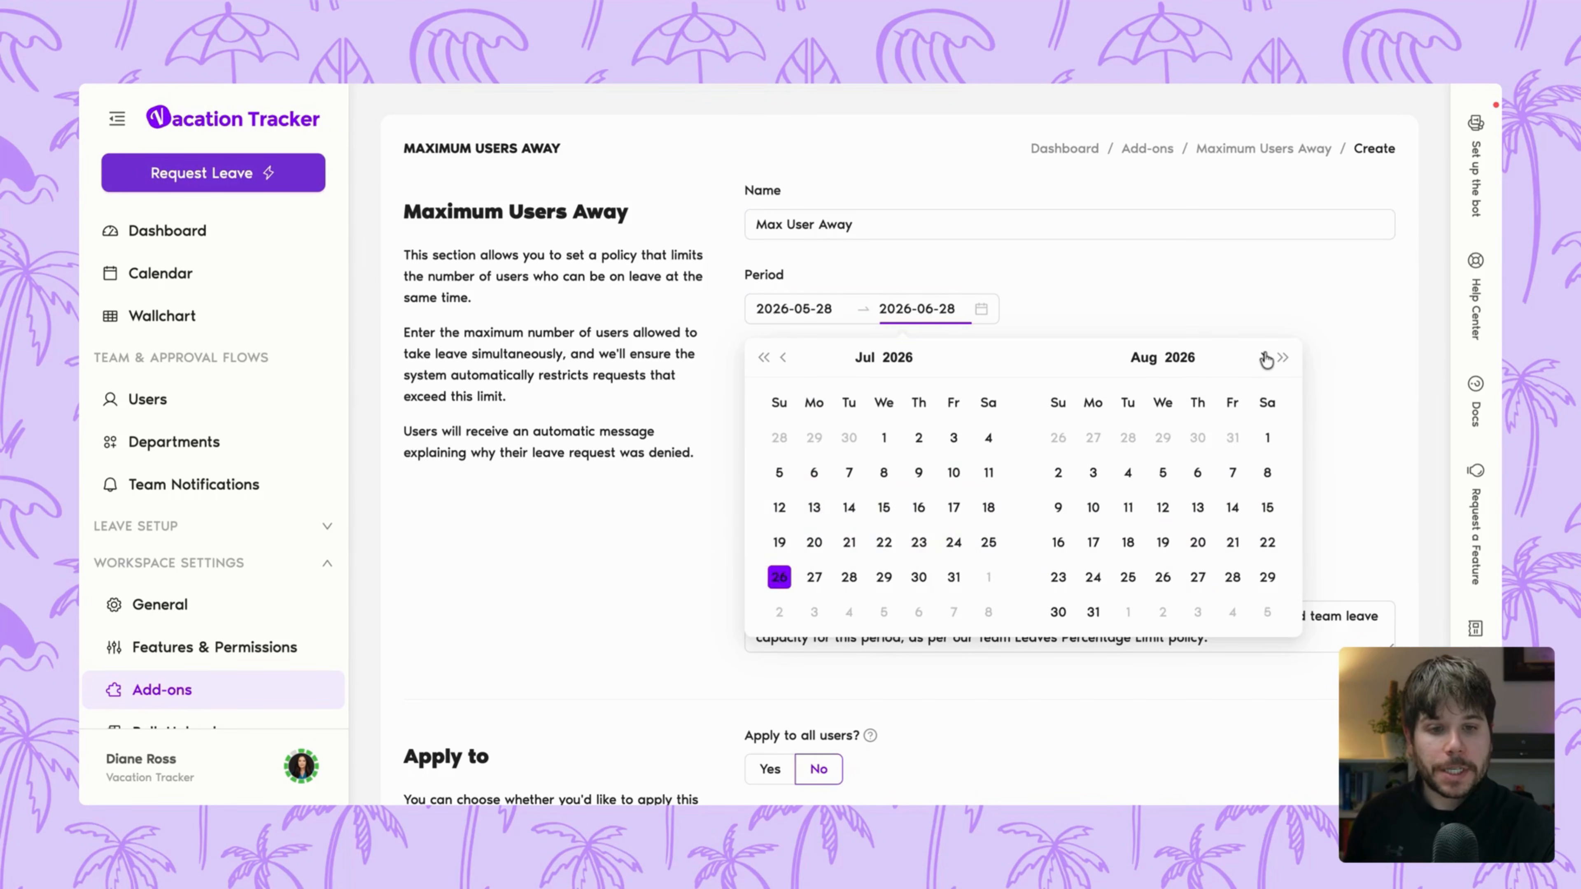
pyautogui.click(1266, 358)
pyautogui.click(1128, 437)
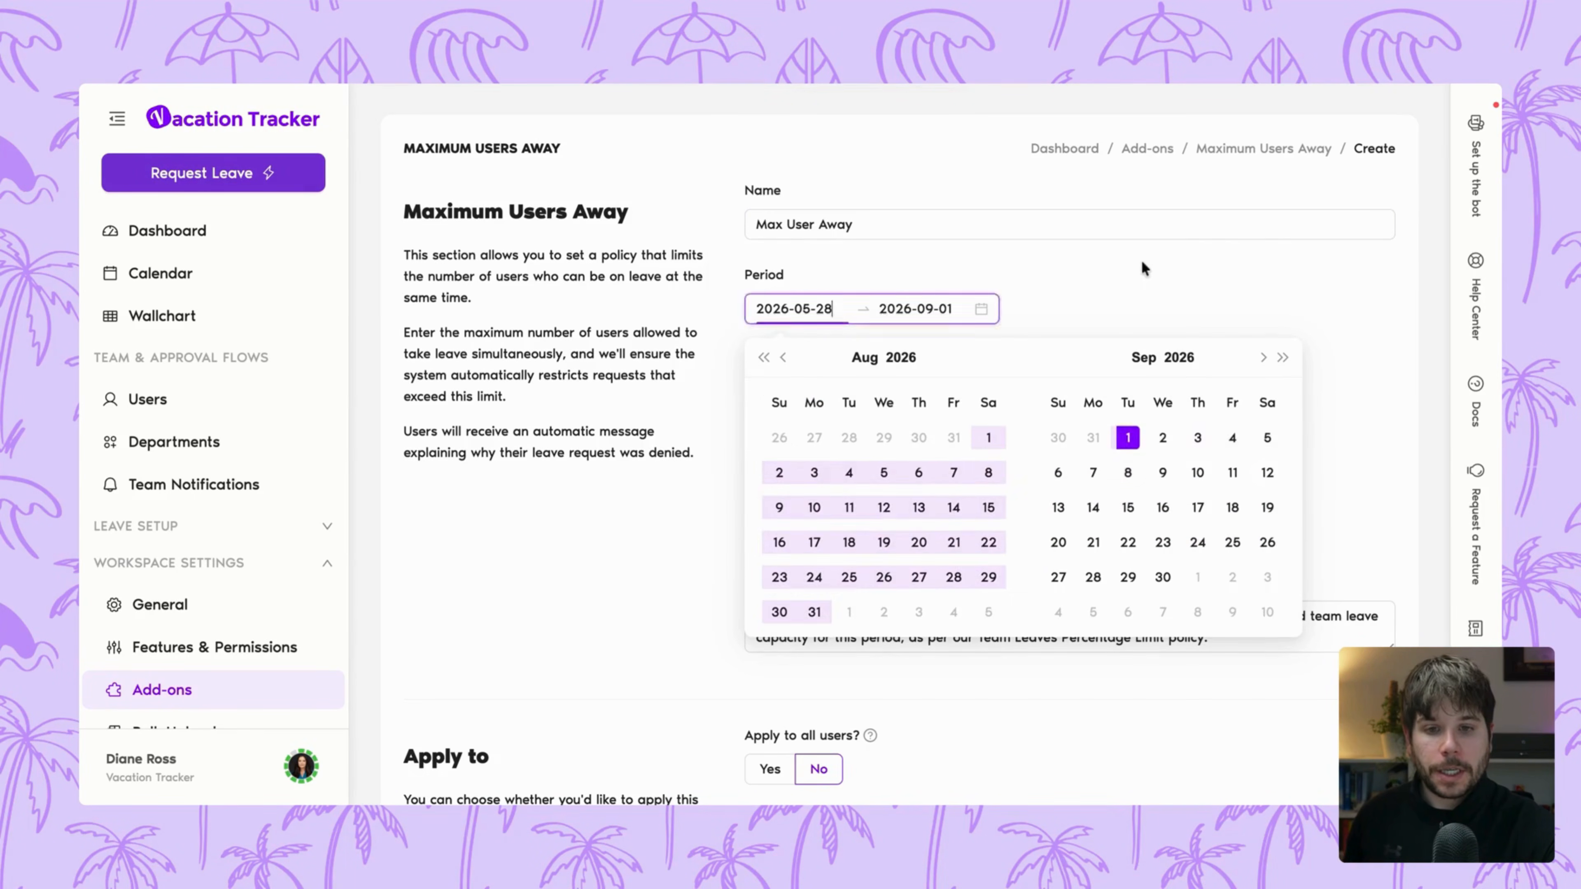
# Step: Make the policy recur annually and try limiting by number before returning the limit type to percentage
pyautogui.scroll(-1, 1141, 259)
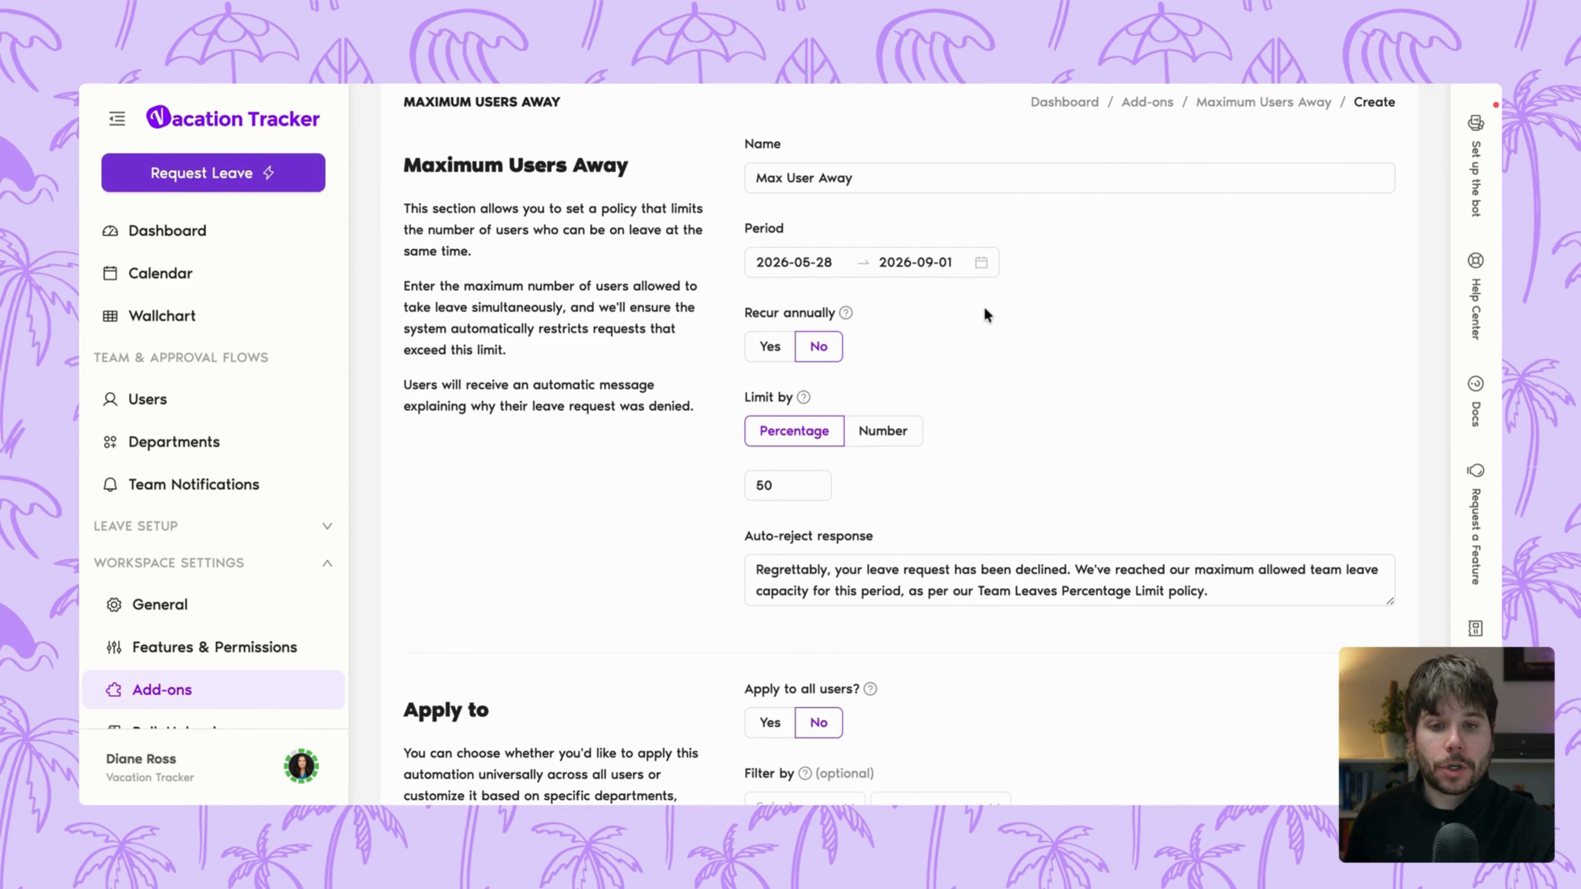
pyautogui.click(769, 347)
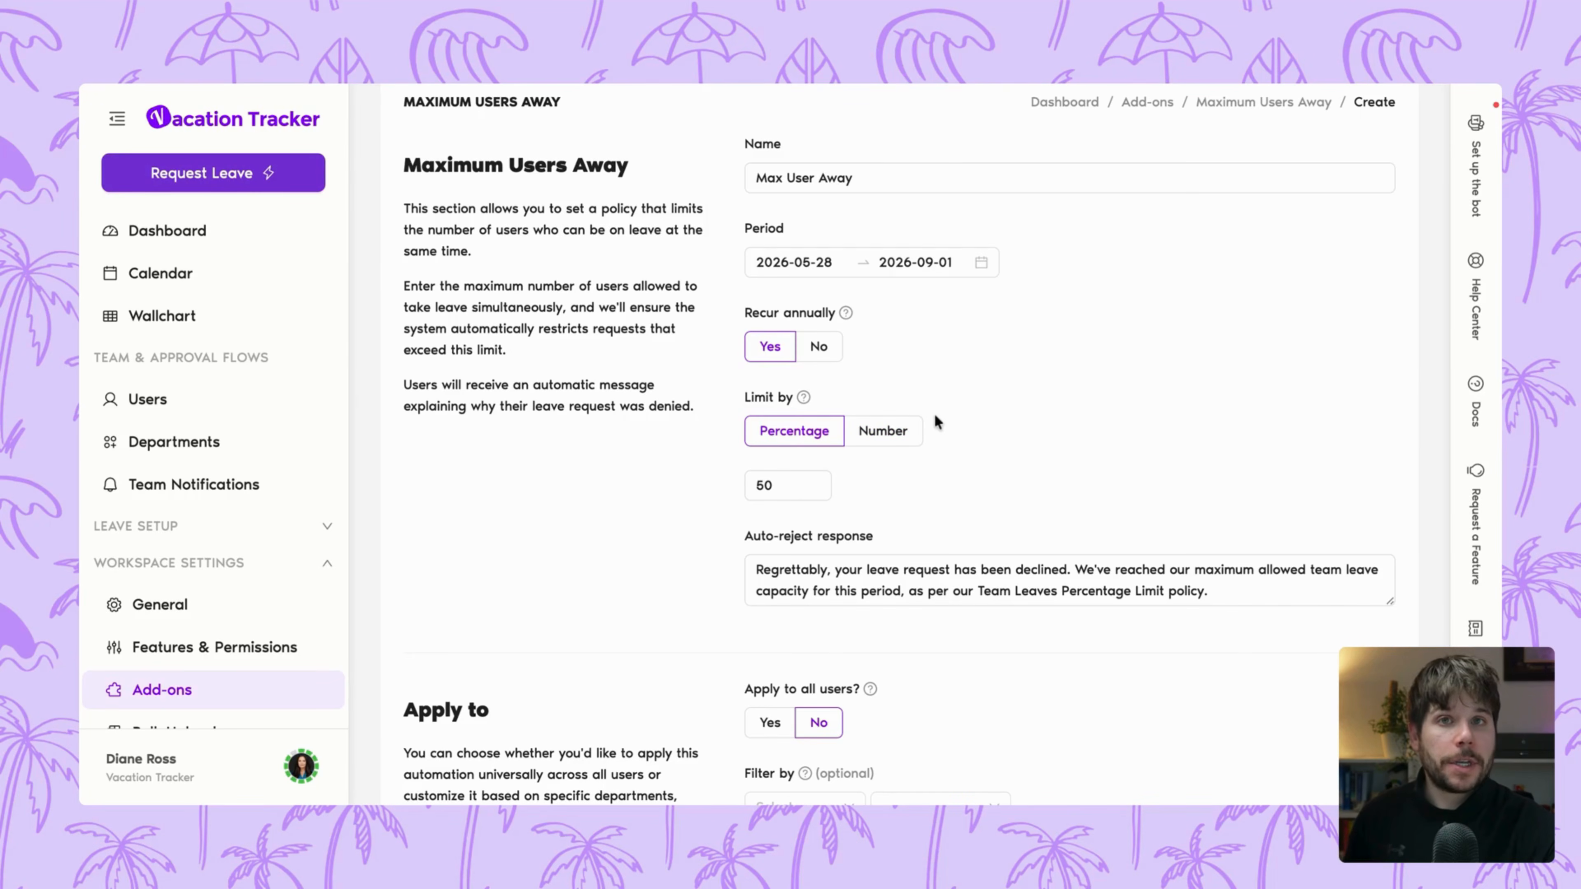
pyautogui.click(903, 440)
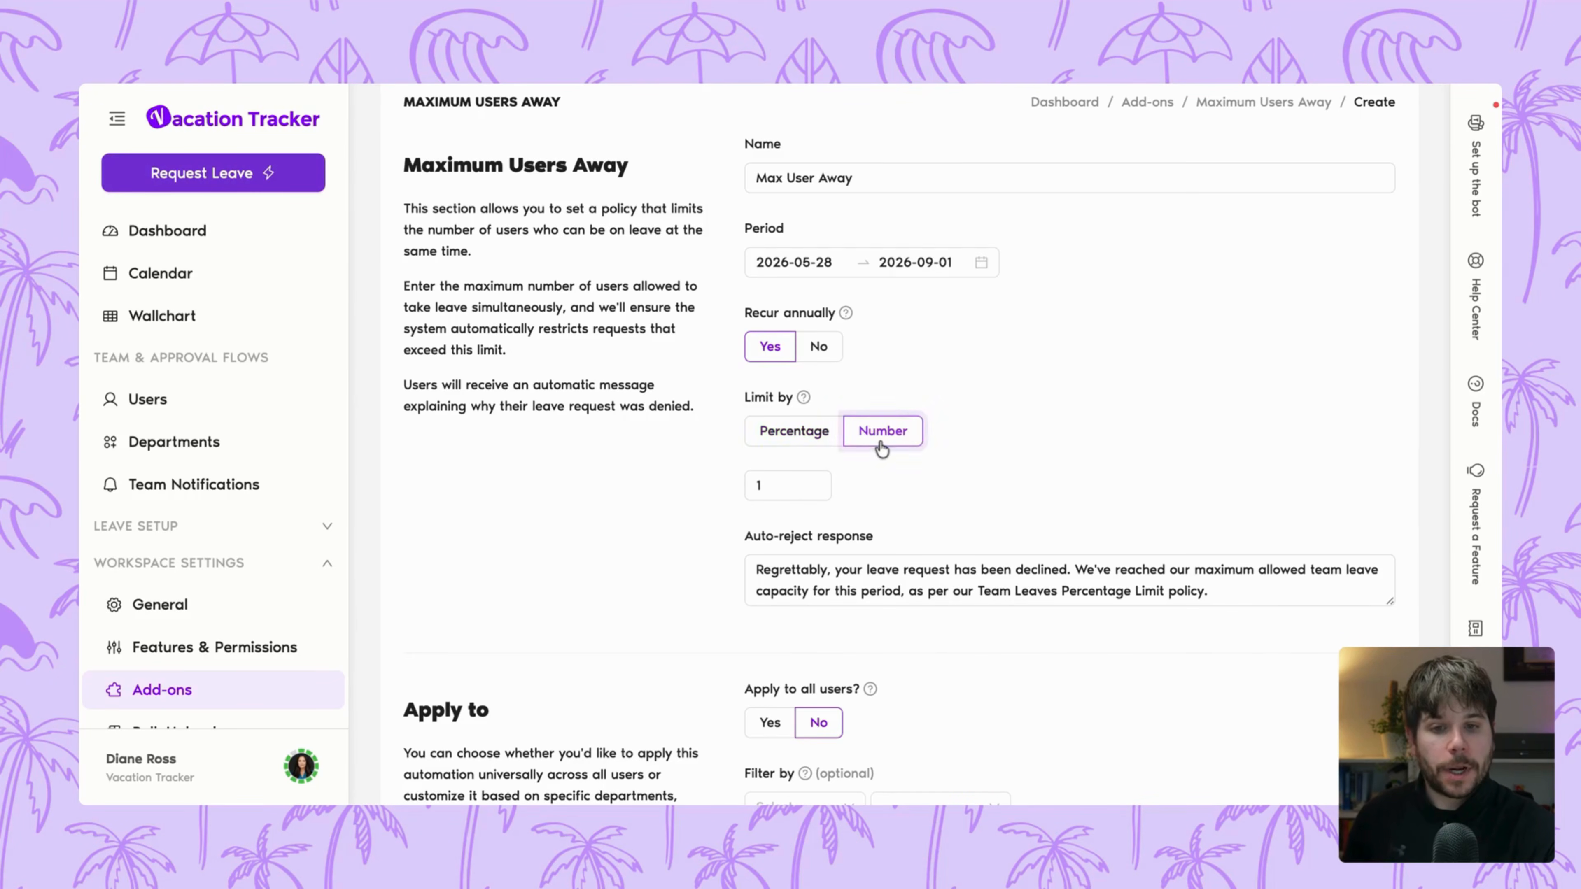
pyautogui.click(803, 441)
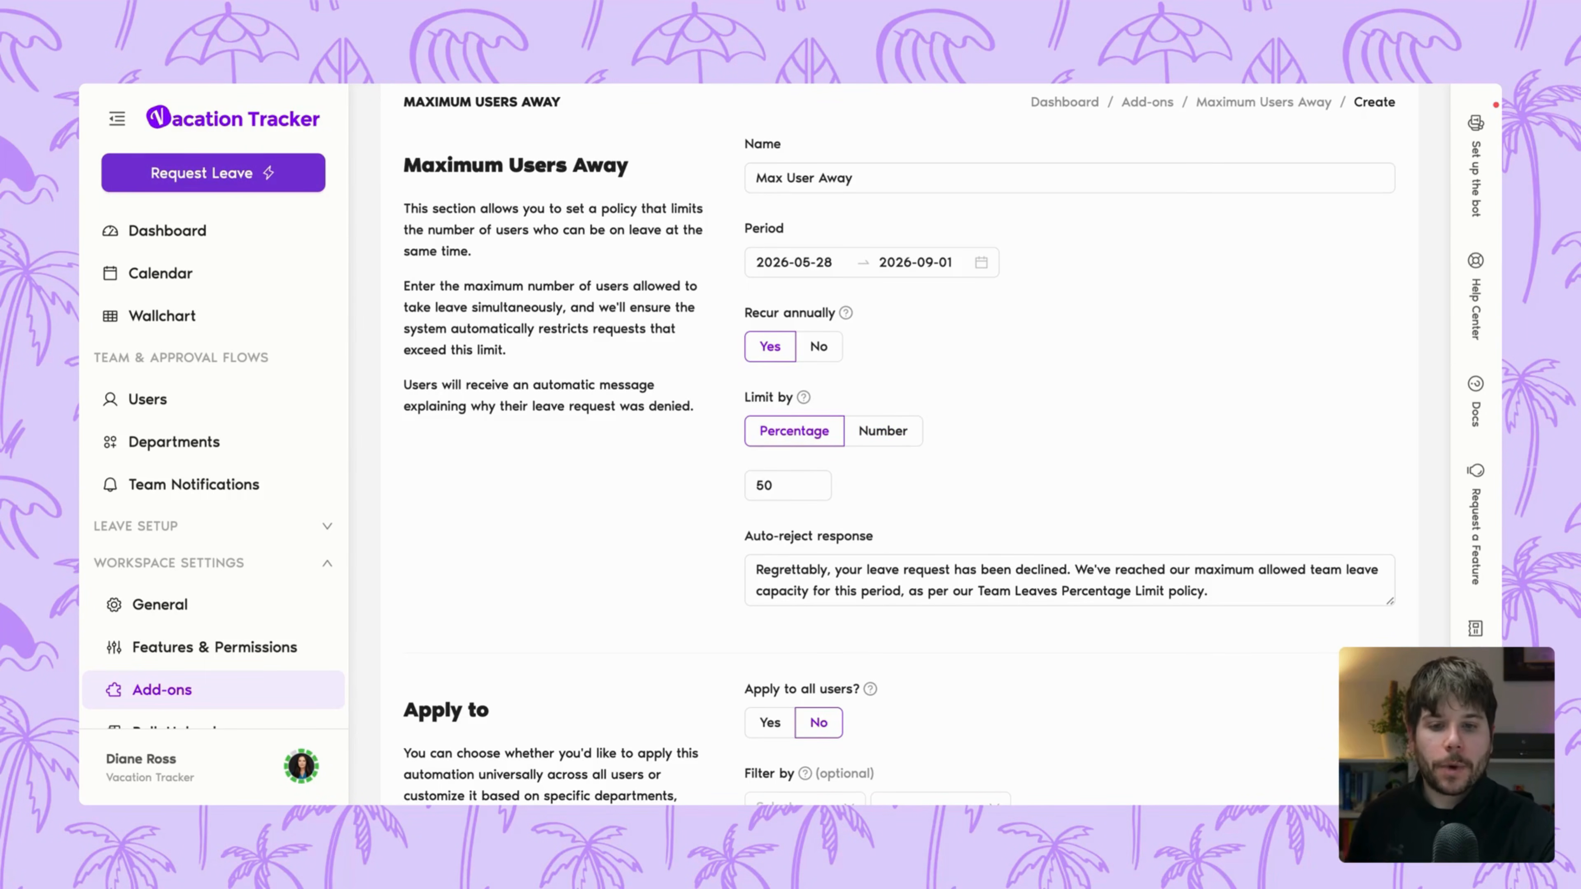
# Step: Remove Sick Leave, Jury Duty and Working Remotely from the policy's leave types, keeping Paid Time Off, and save the policy
pyautogui.scroll(-1, 927, 447)
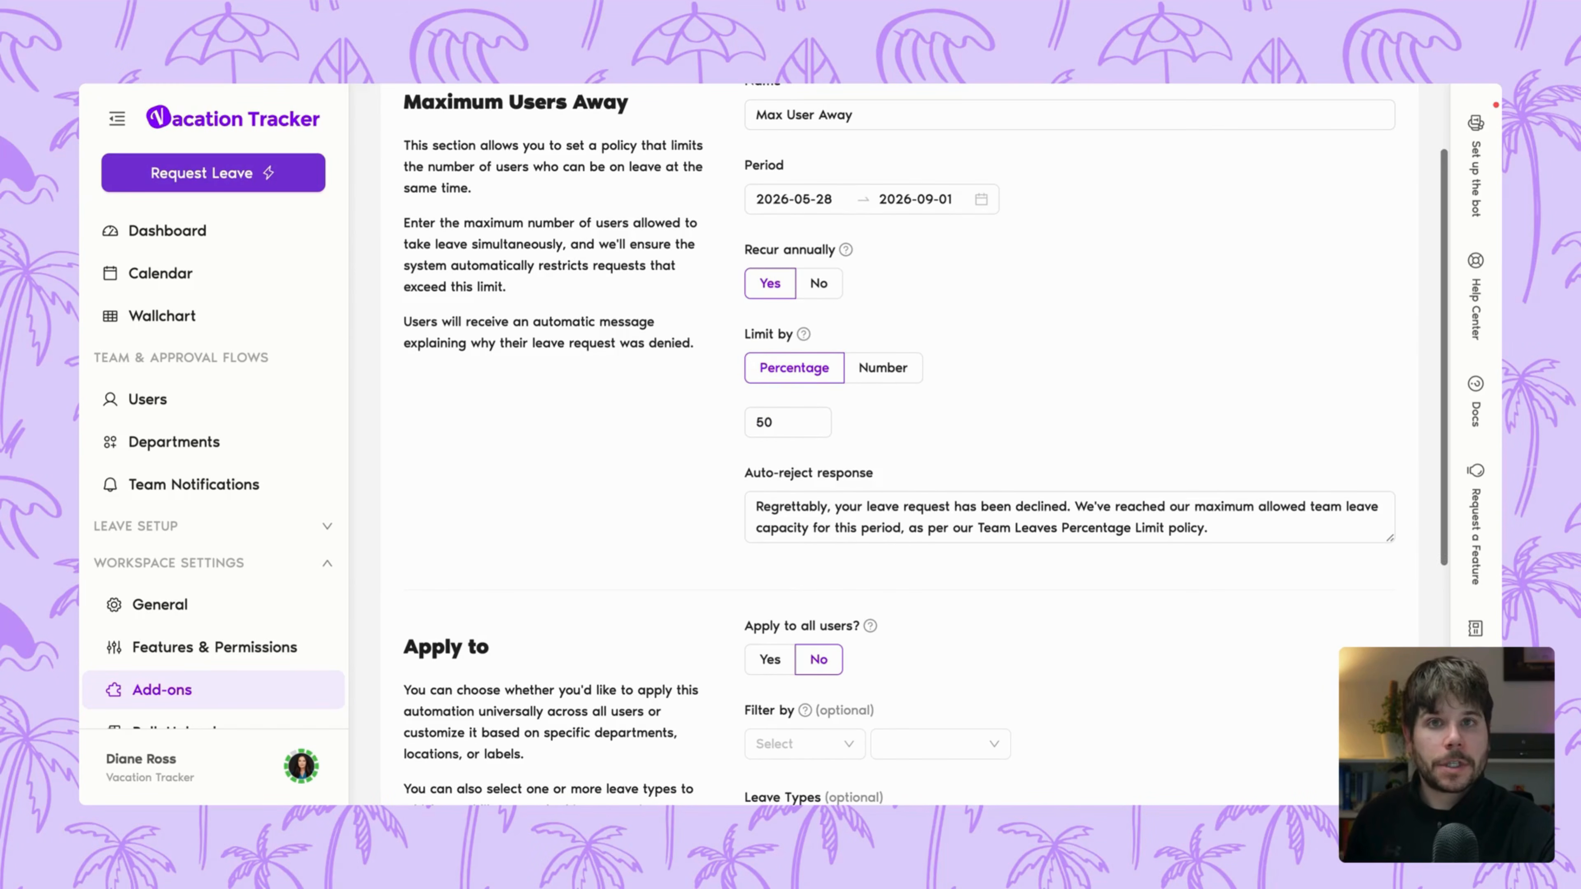
pyautogui.scroll(-1, 988, 413)
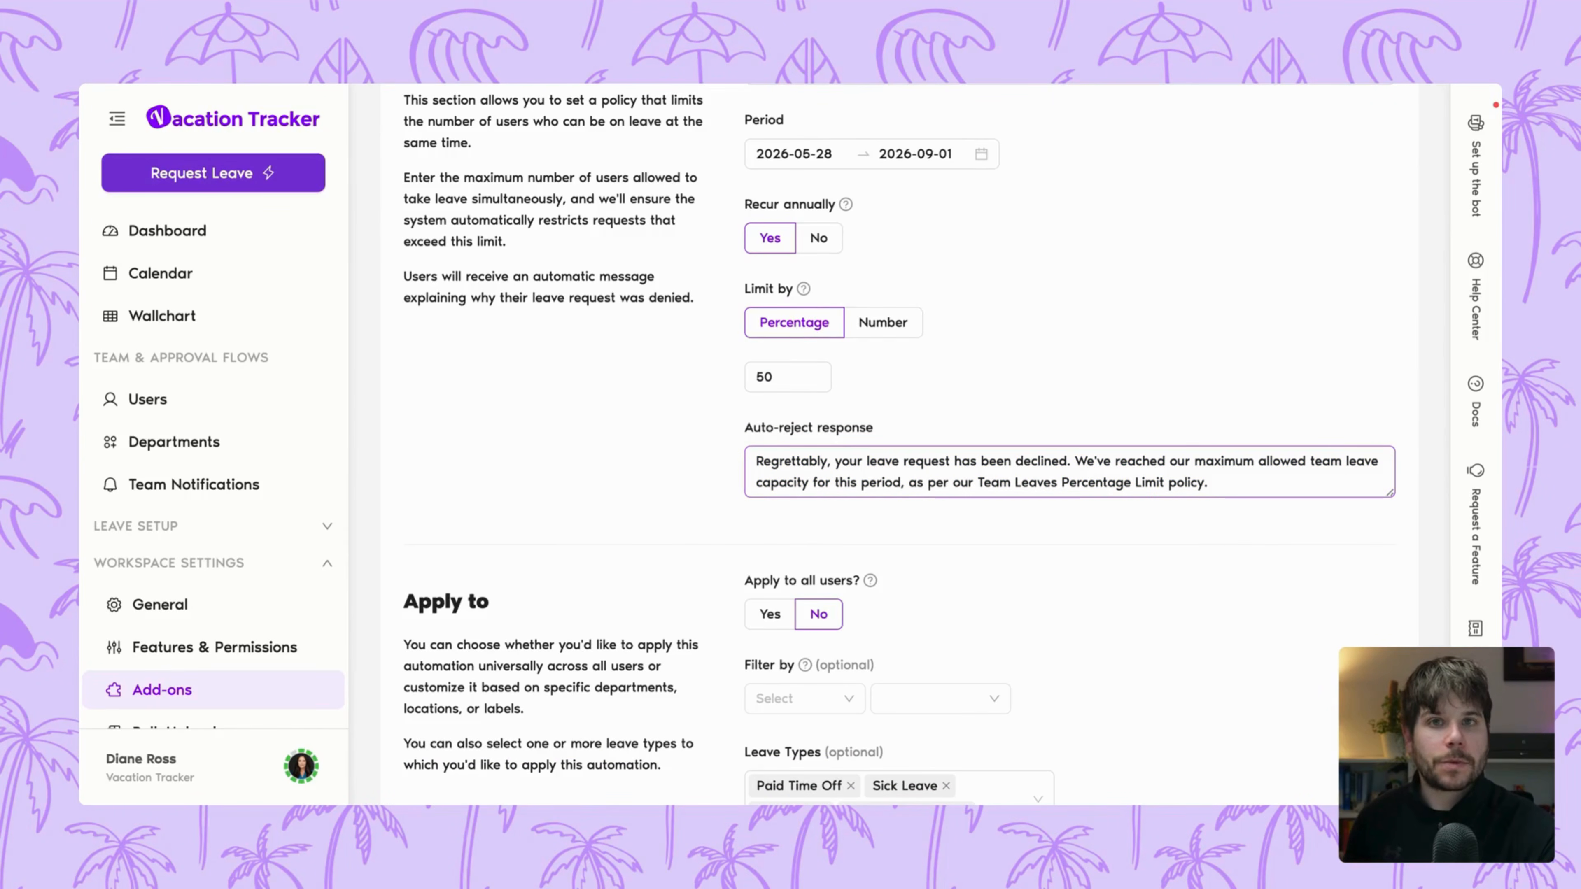
pyautogui.scroll(-3, 926, 439)
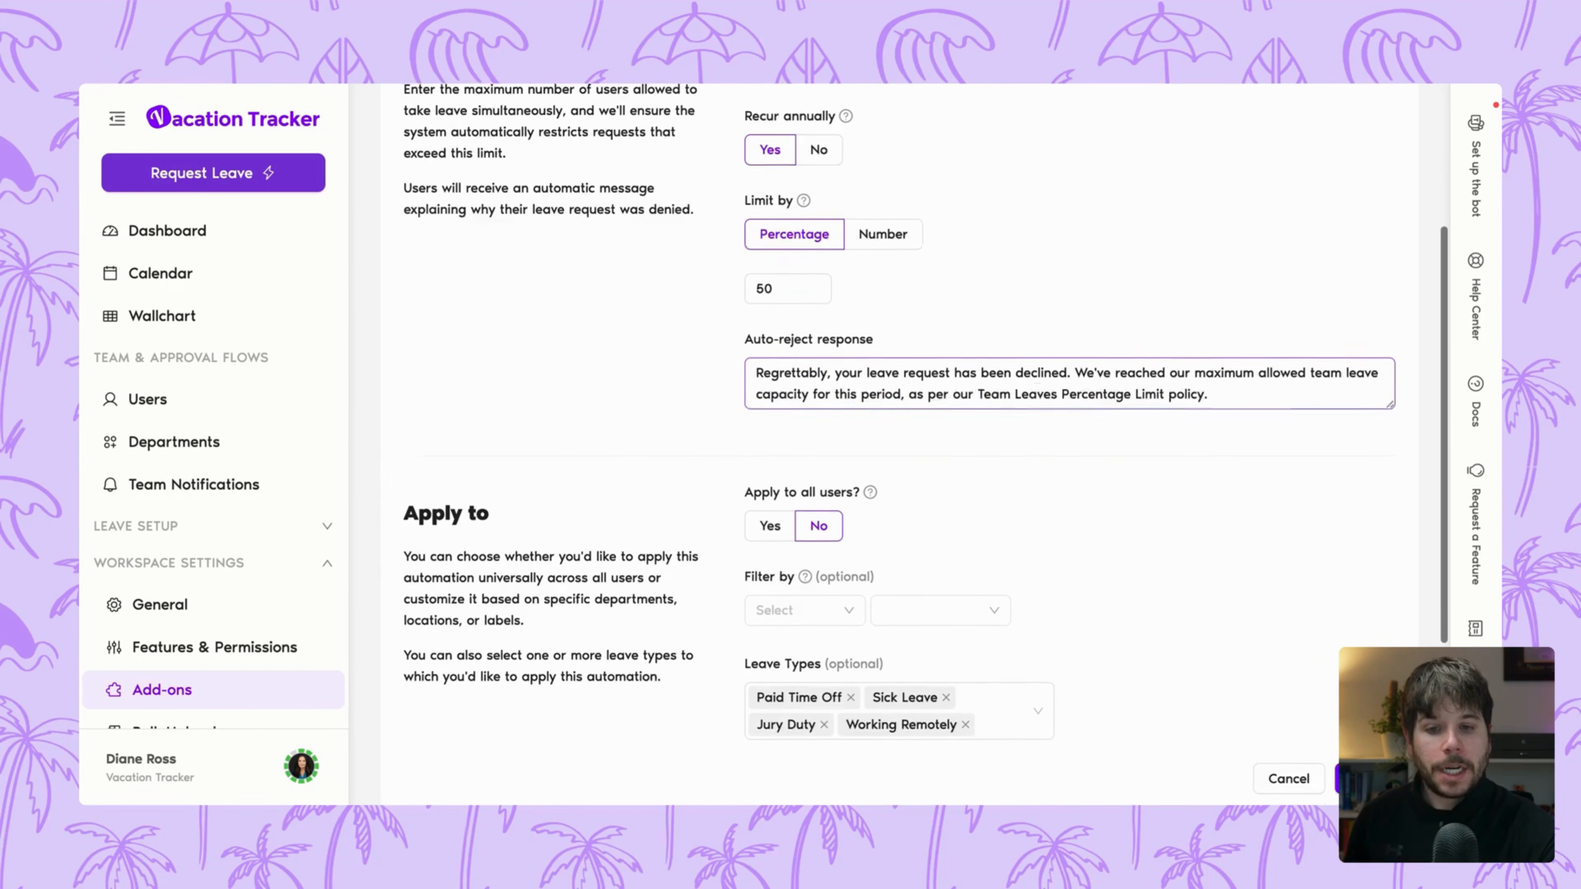
pyautogui.scroll(-1, 1177, 442)
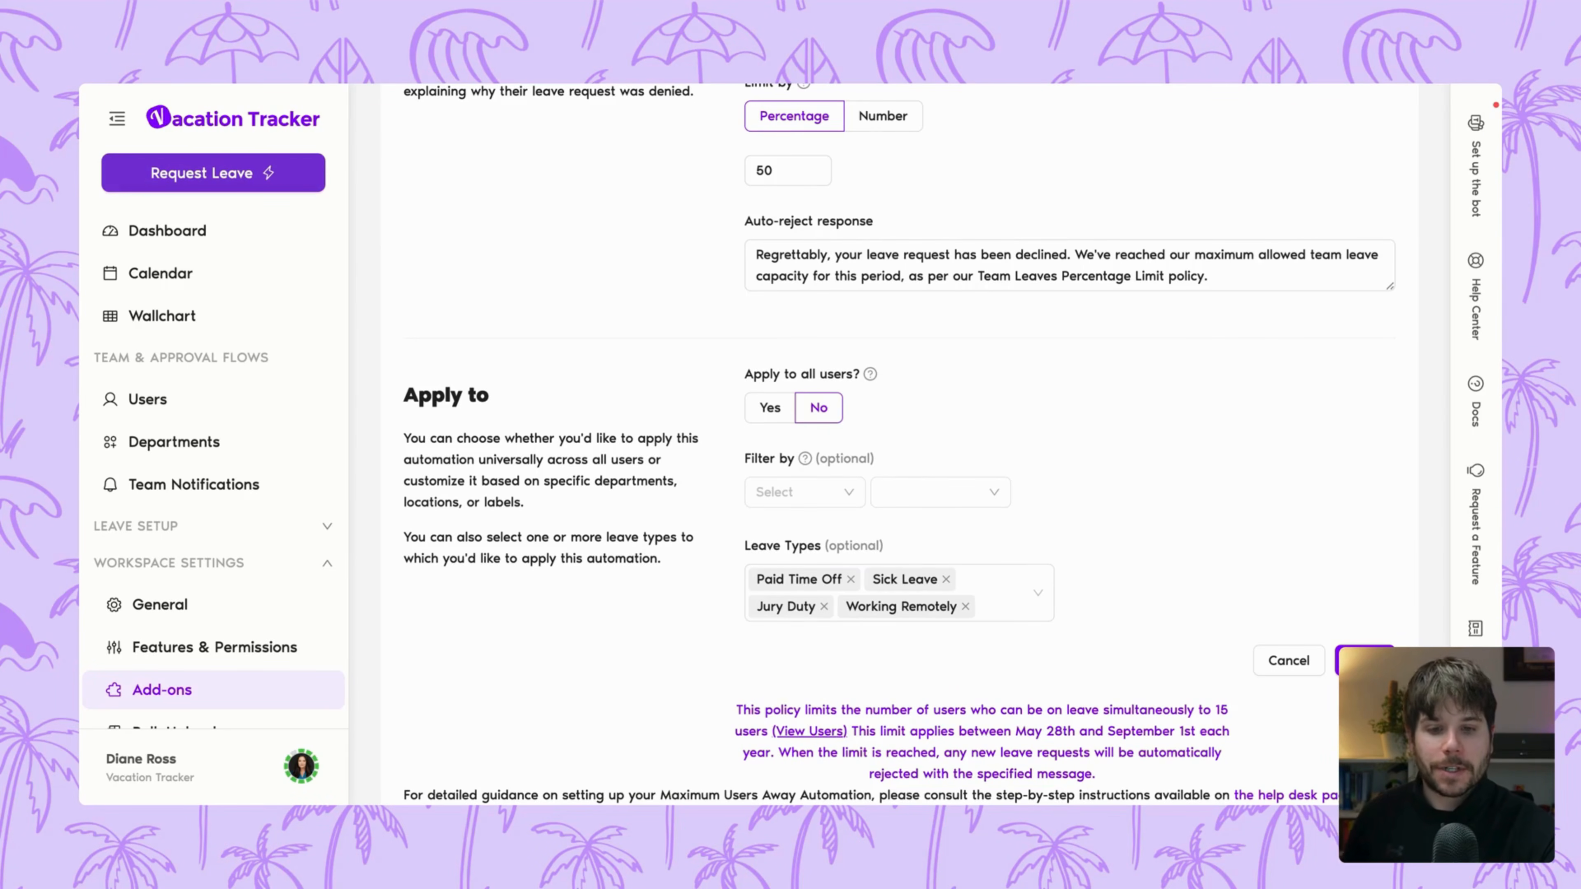
pyautogui.click(947, 580)
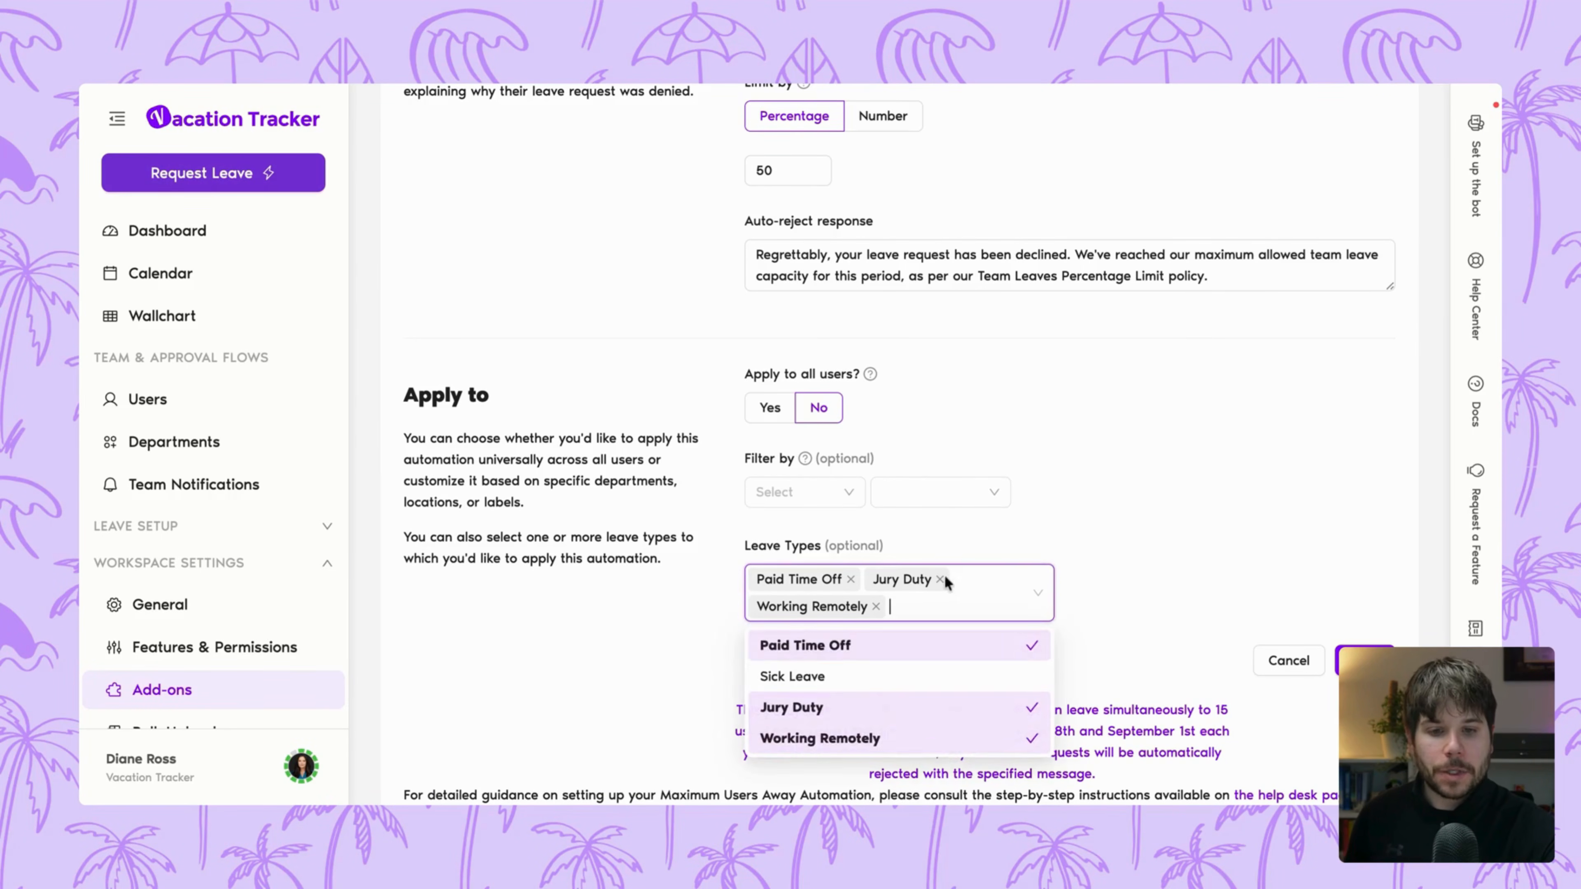
pyautogui.click(940, 580)
pyautogui.click(990, 579)
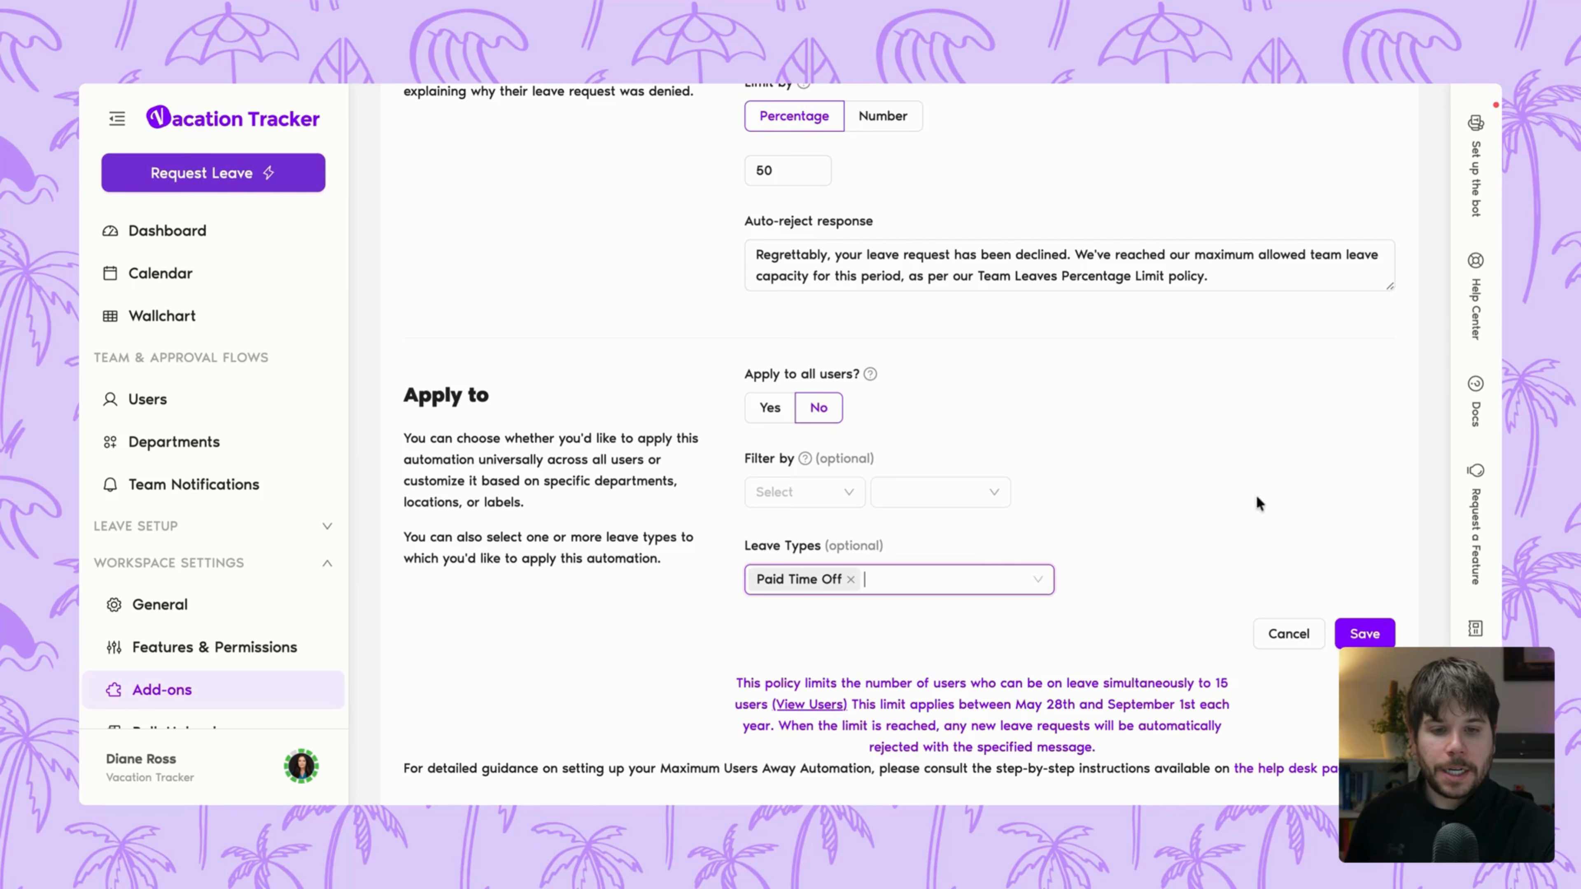
pyautogui.scroll(-2, 1320, 565)
pyautogui.click(1351, 557)
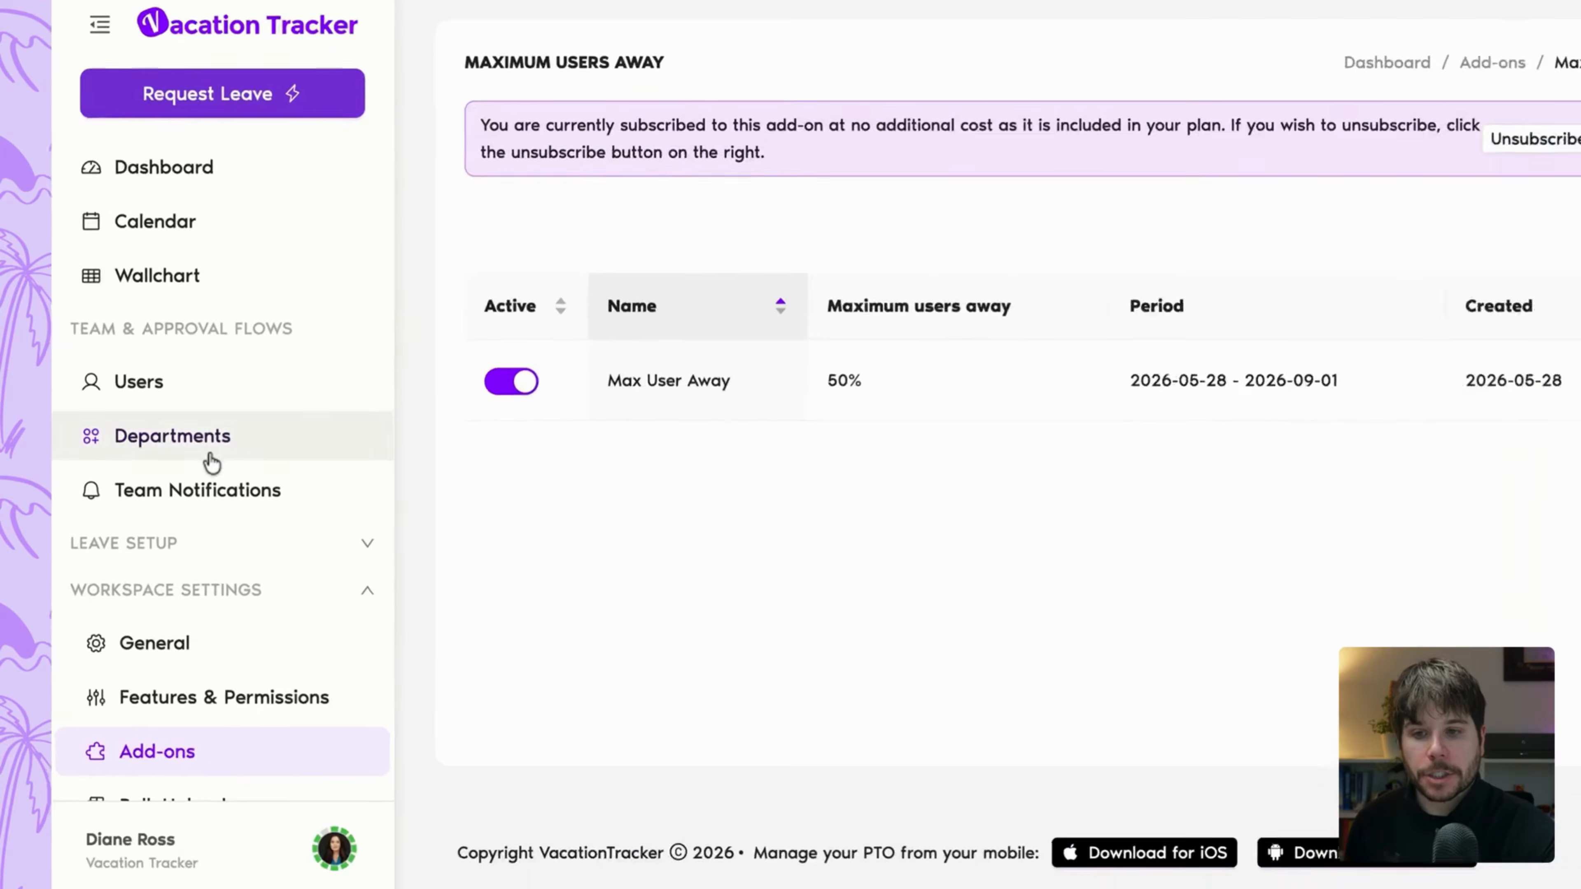
# Step: Open the Office Help department from the departments list and start editing its settings
pyautogui.click(205, 444)
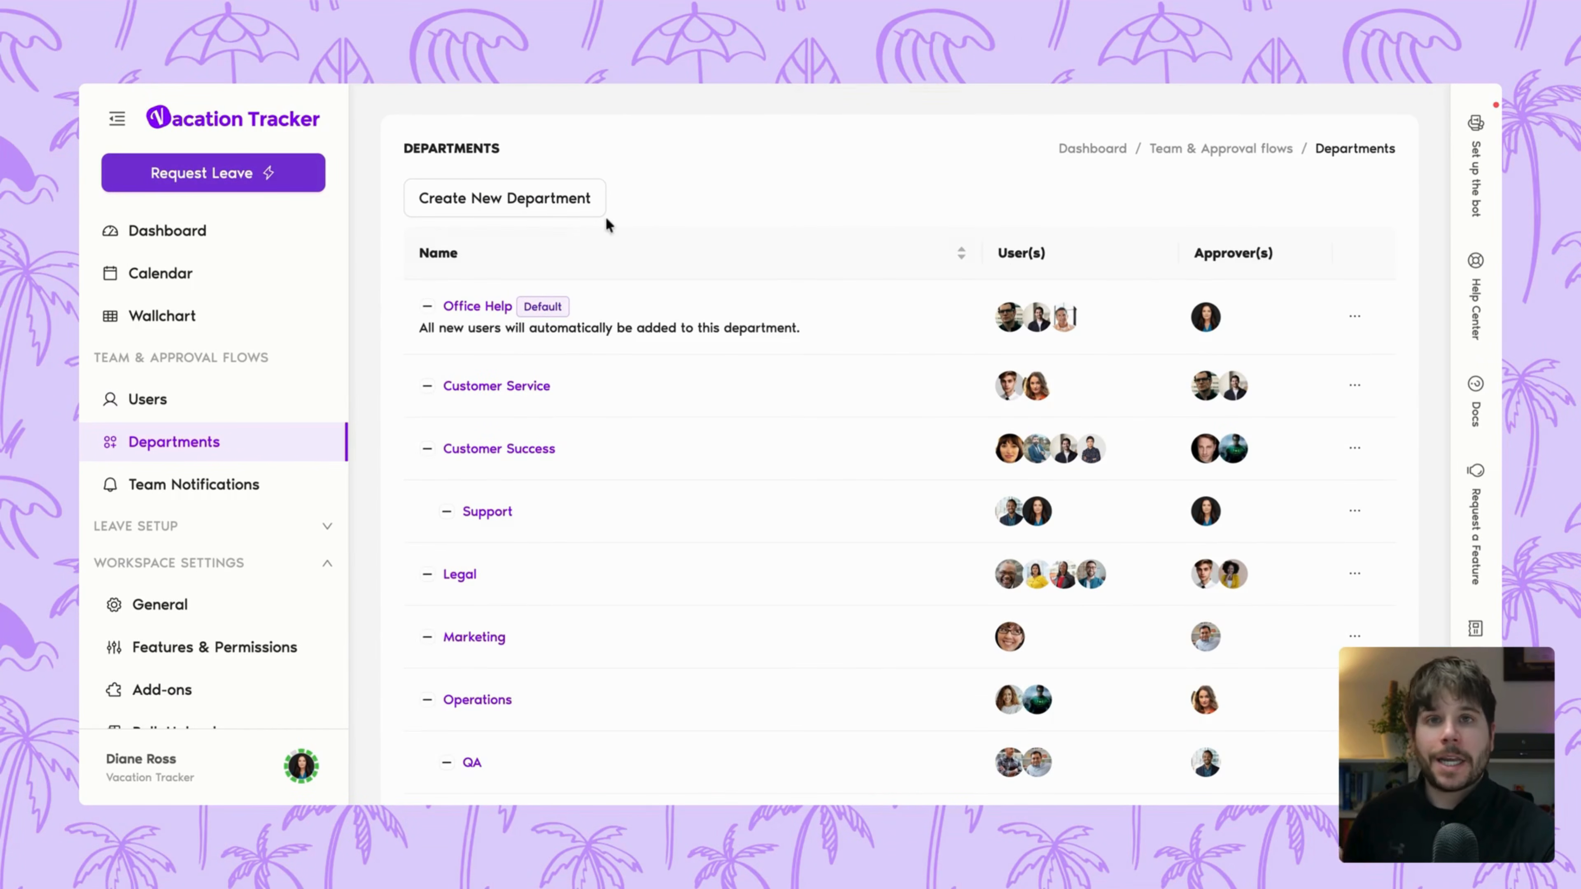
pyautogui.scroll(-2, 608, 224)
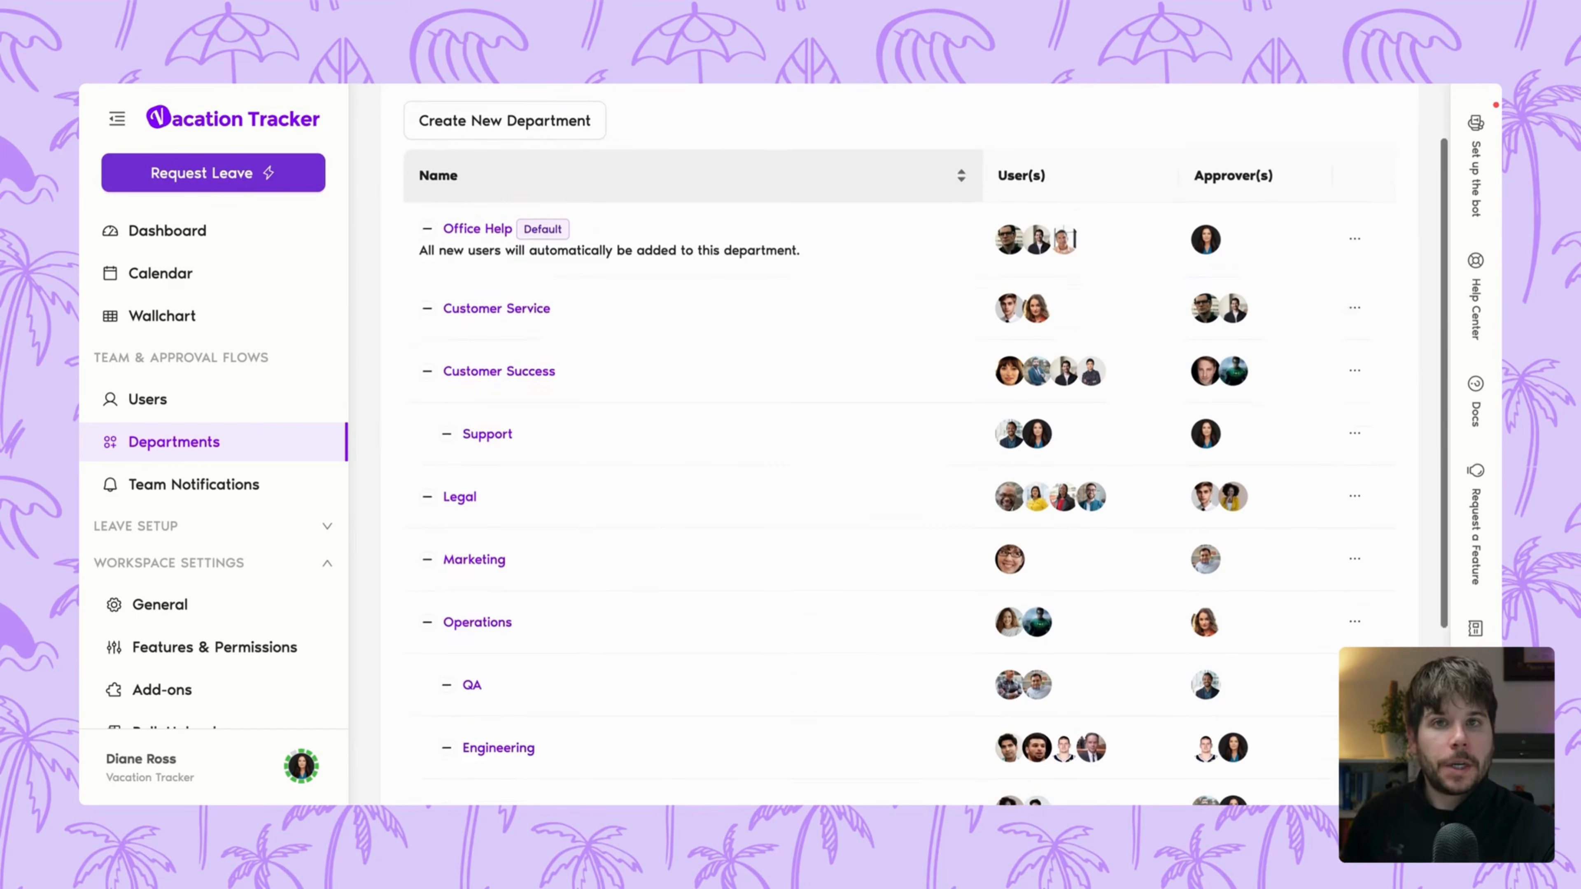
pyautogui.click(476, 228)
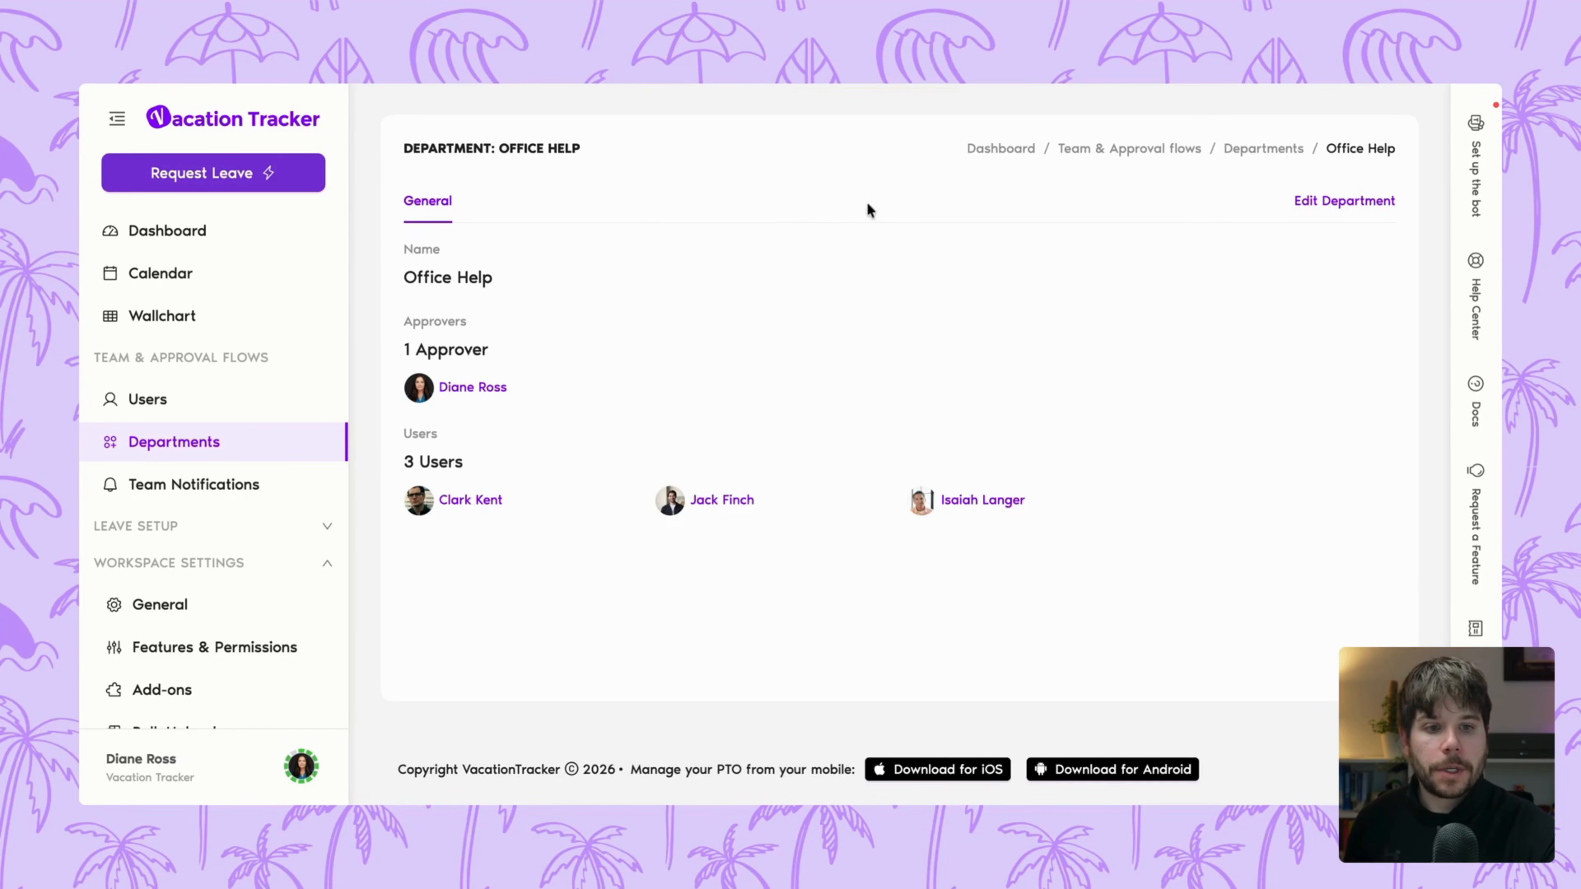
pyautogui.click(1320, 202)
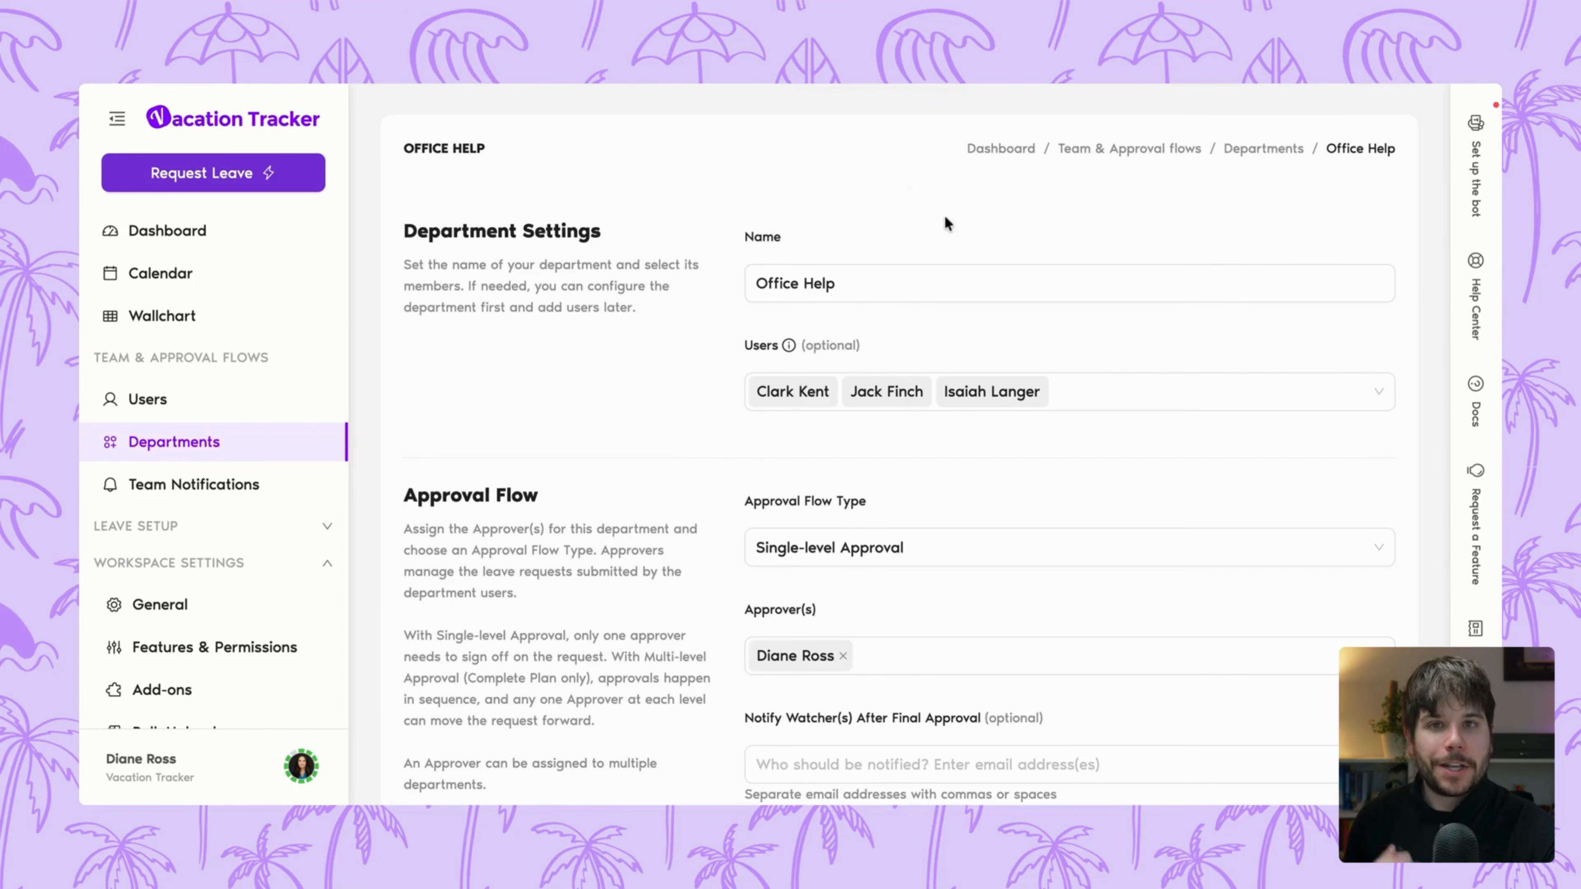
# Step: Switch the department's approval flow to Multi-level Approval, assign a second level approver and update the department
pyautogui.scroll(-5, 946, 224)
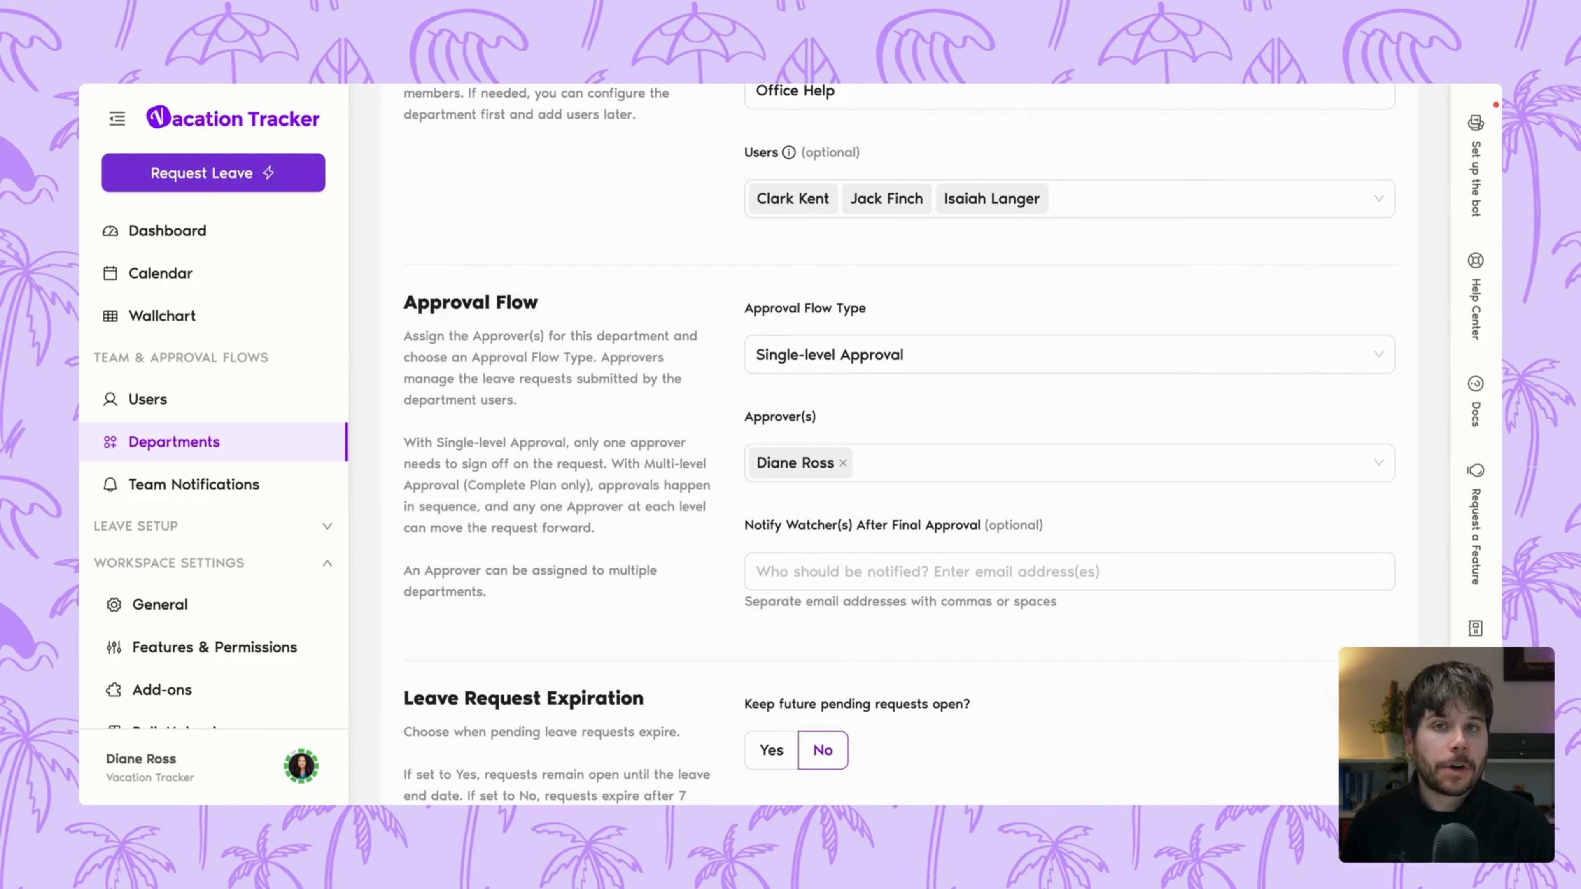
pyautogui.click(1009, 353)
pyautogui.click(959, 426)
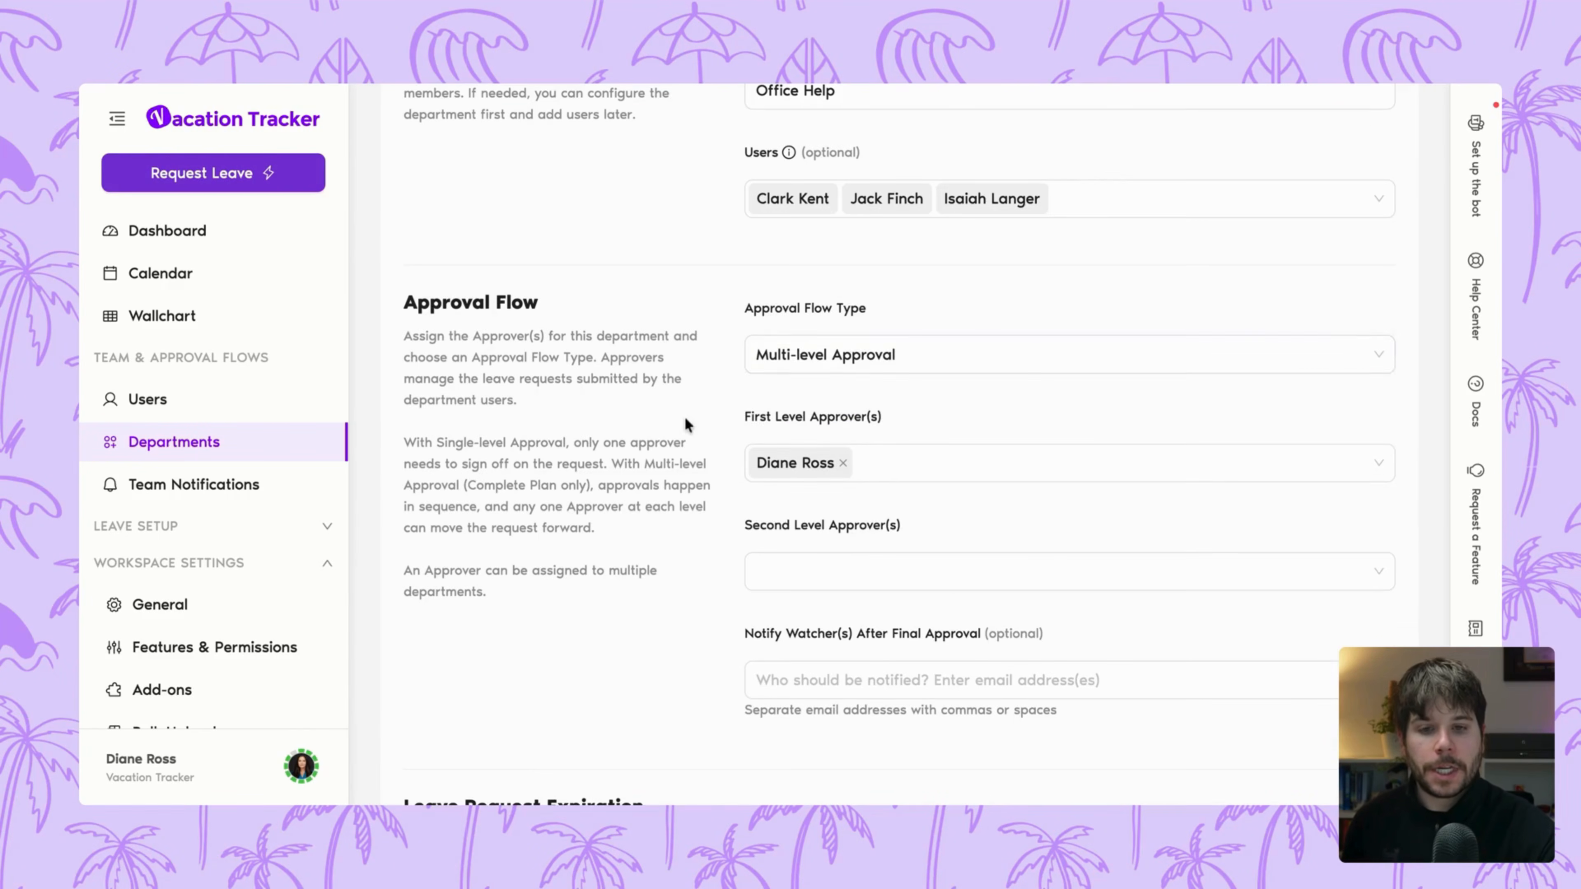
pyautogui.scroll(-1, 858, 413)
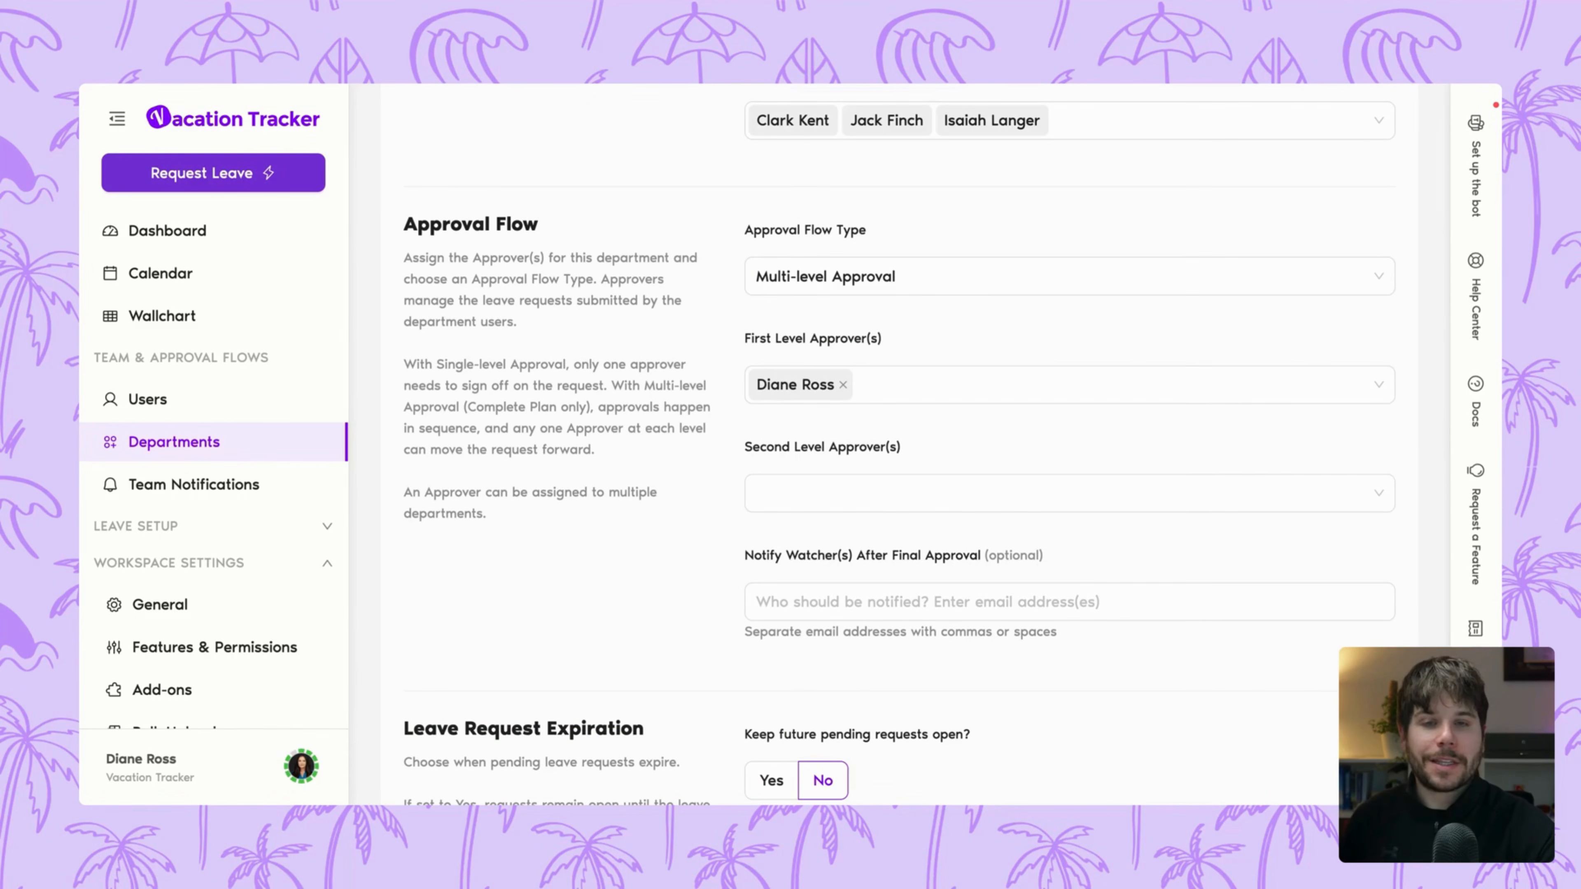
pyautogui.click(849, 492)
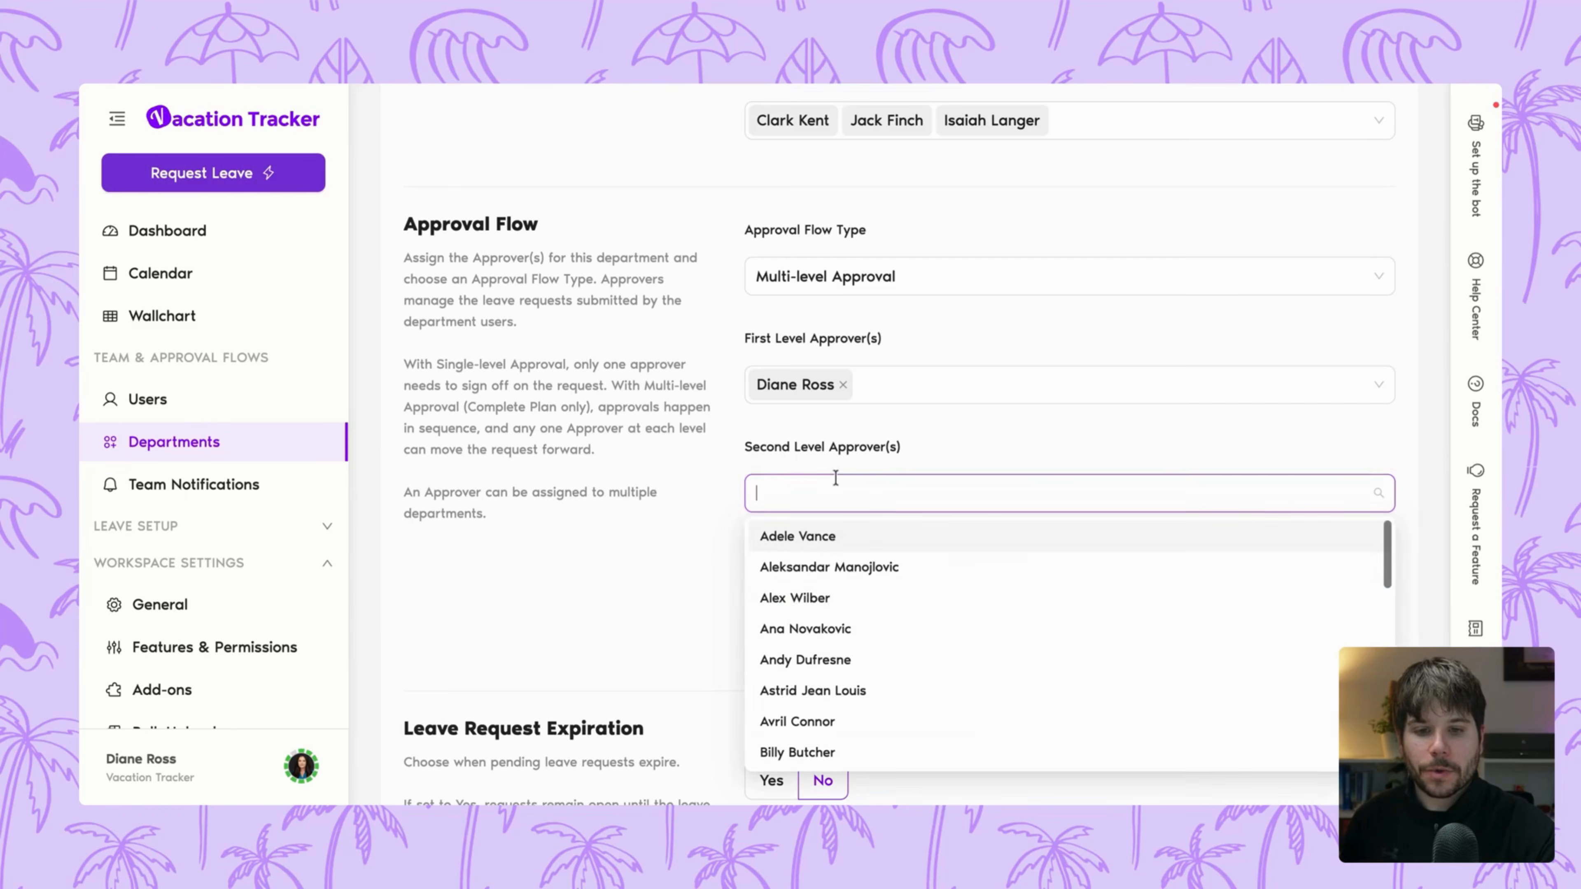
pyautogui.click(815, 599)
pyautogui.click(679, 540)
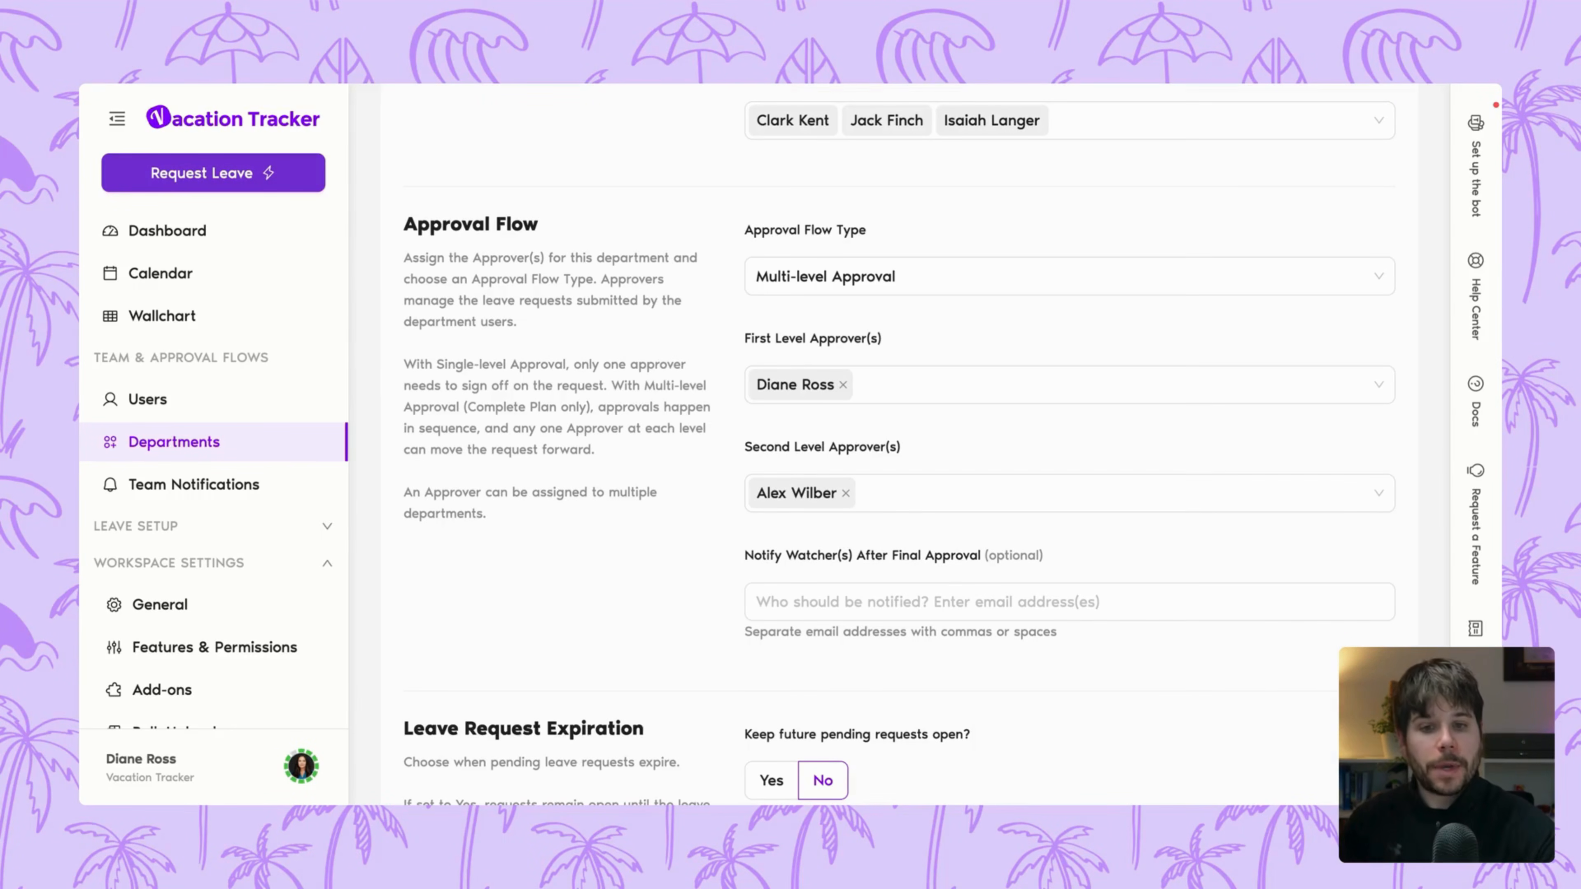
pyautogui.scroll(-10, 1298, 645)
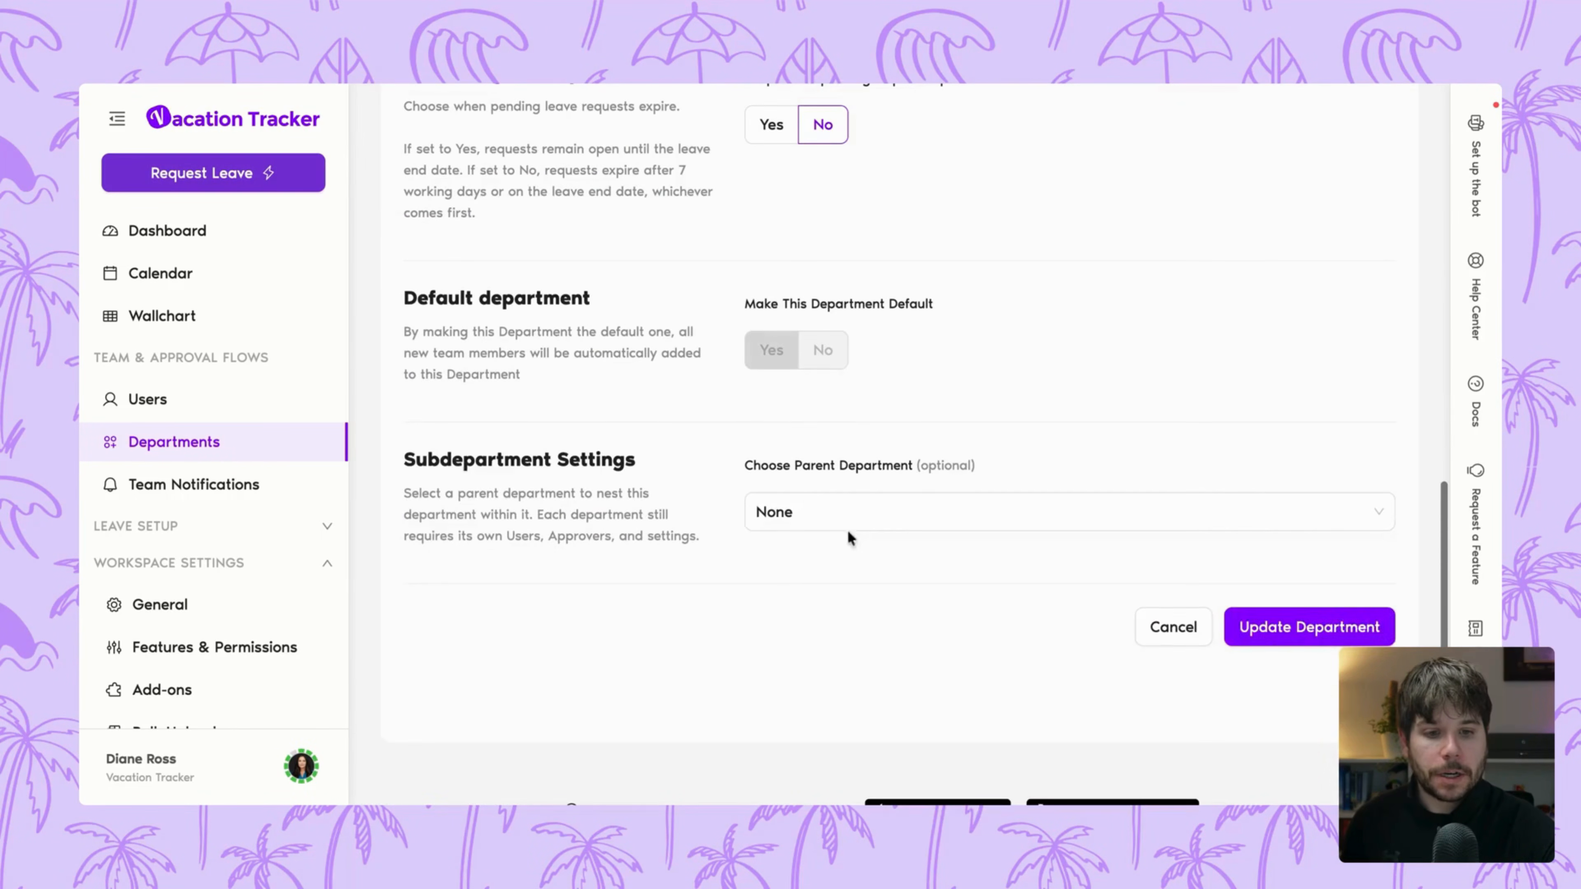
pyautogui.click(1298, 644)
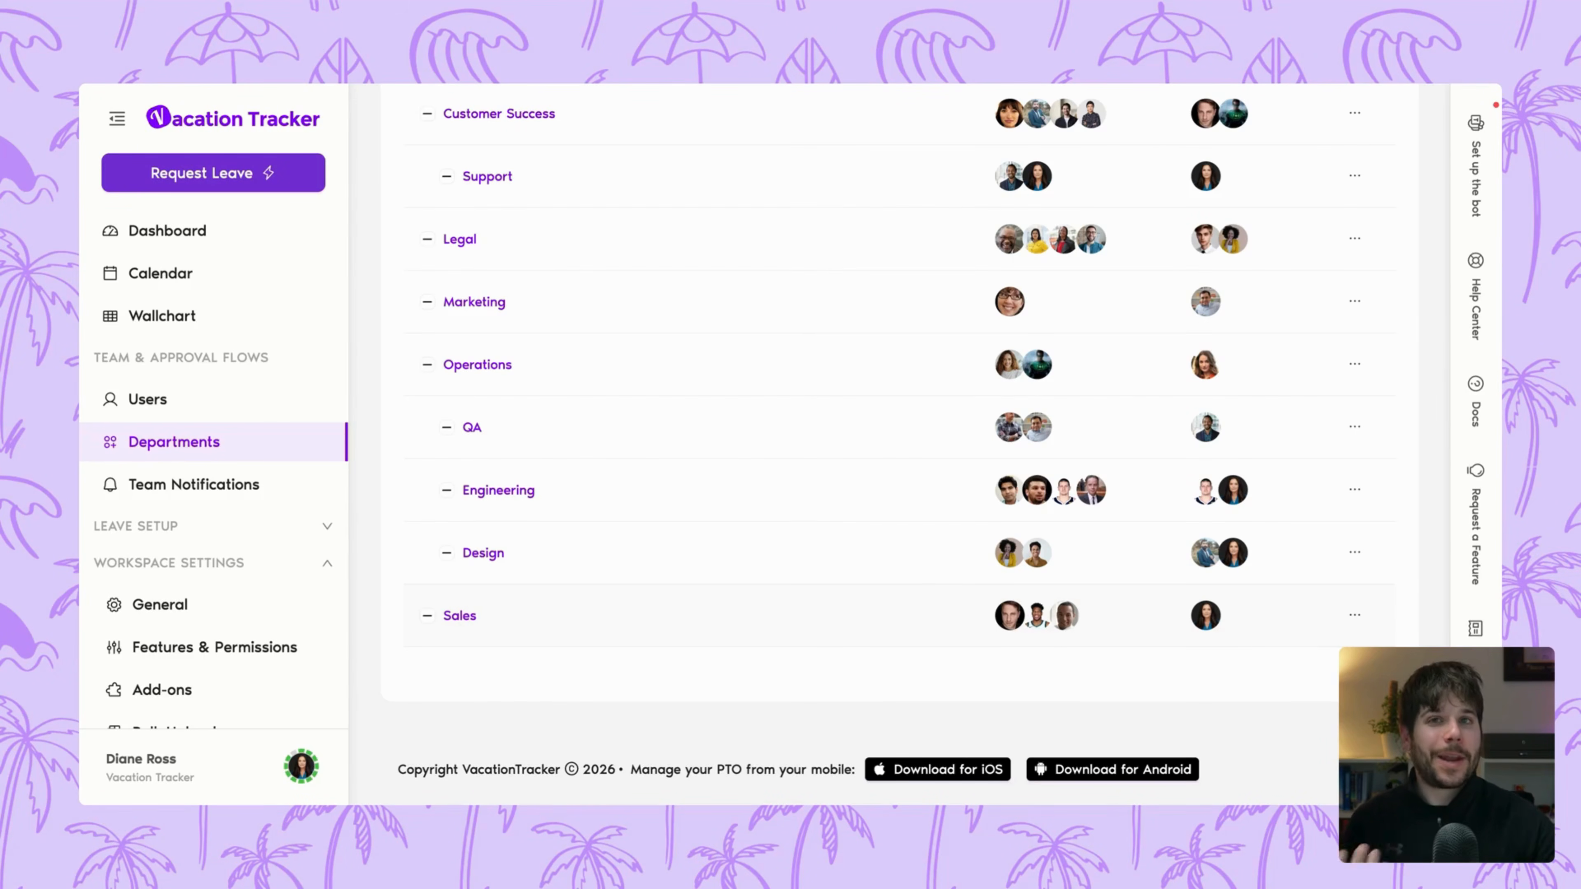
# Step: Start a new leave request and choose Paid Time Off as its leave type
pyautogui.scroll(5, 635, 452)
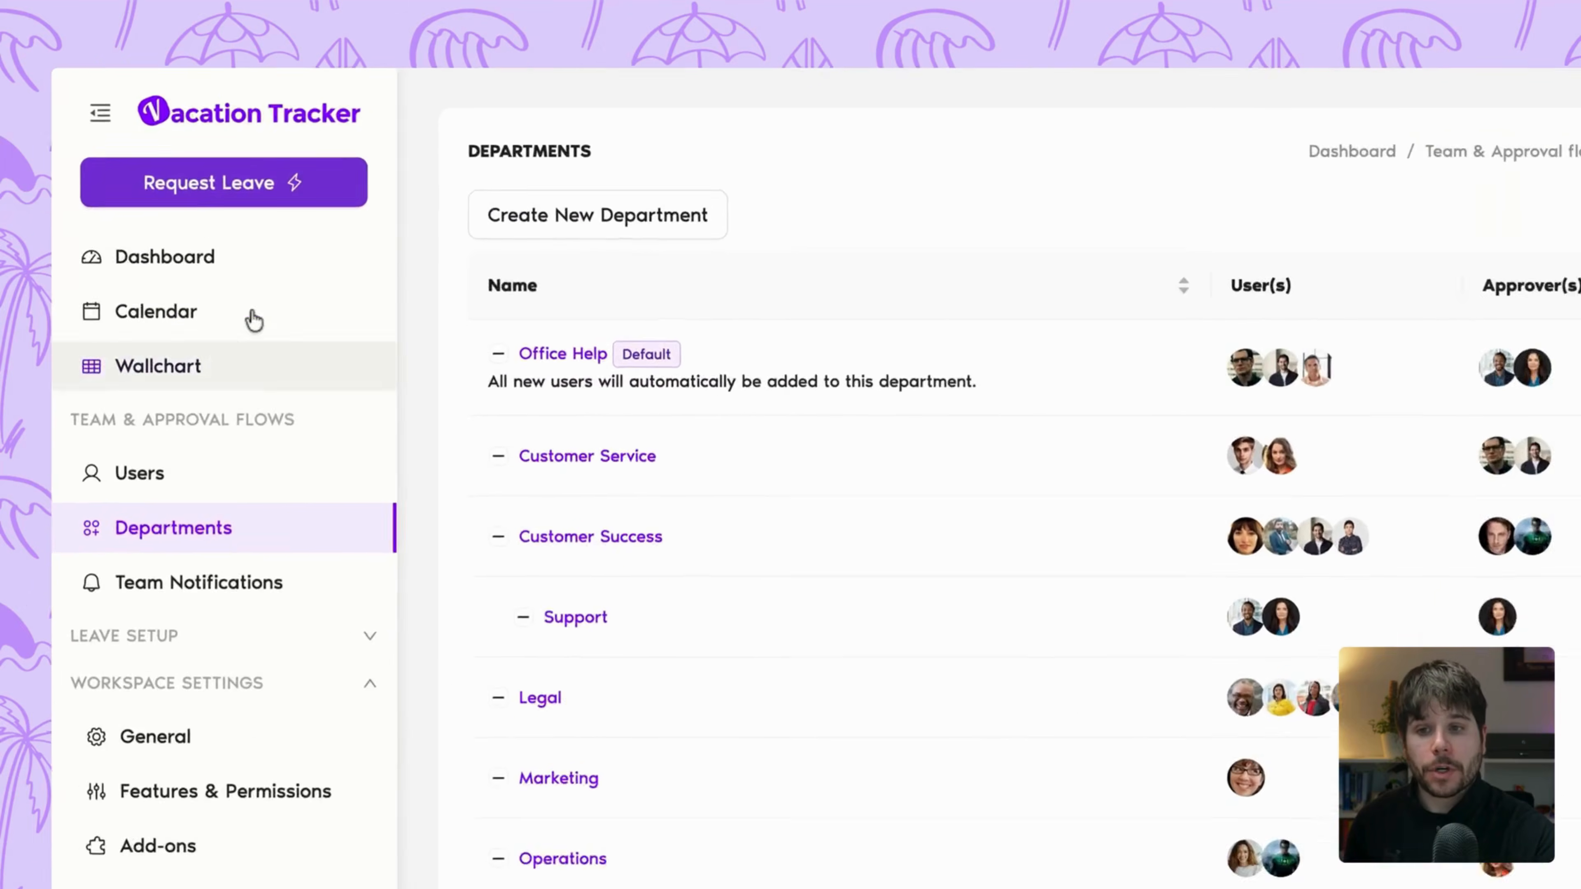
pyautogui.moveTo(215, 203)
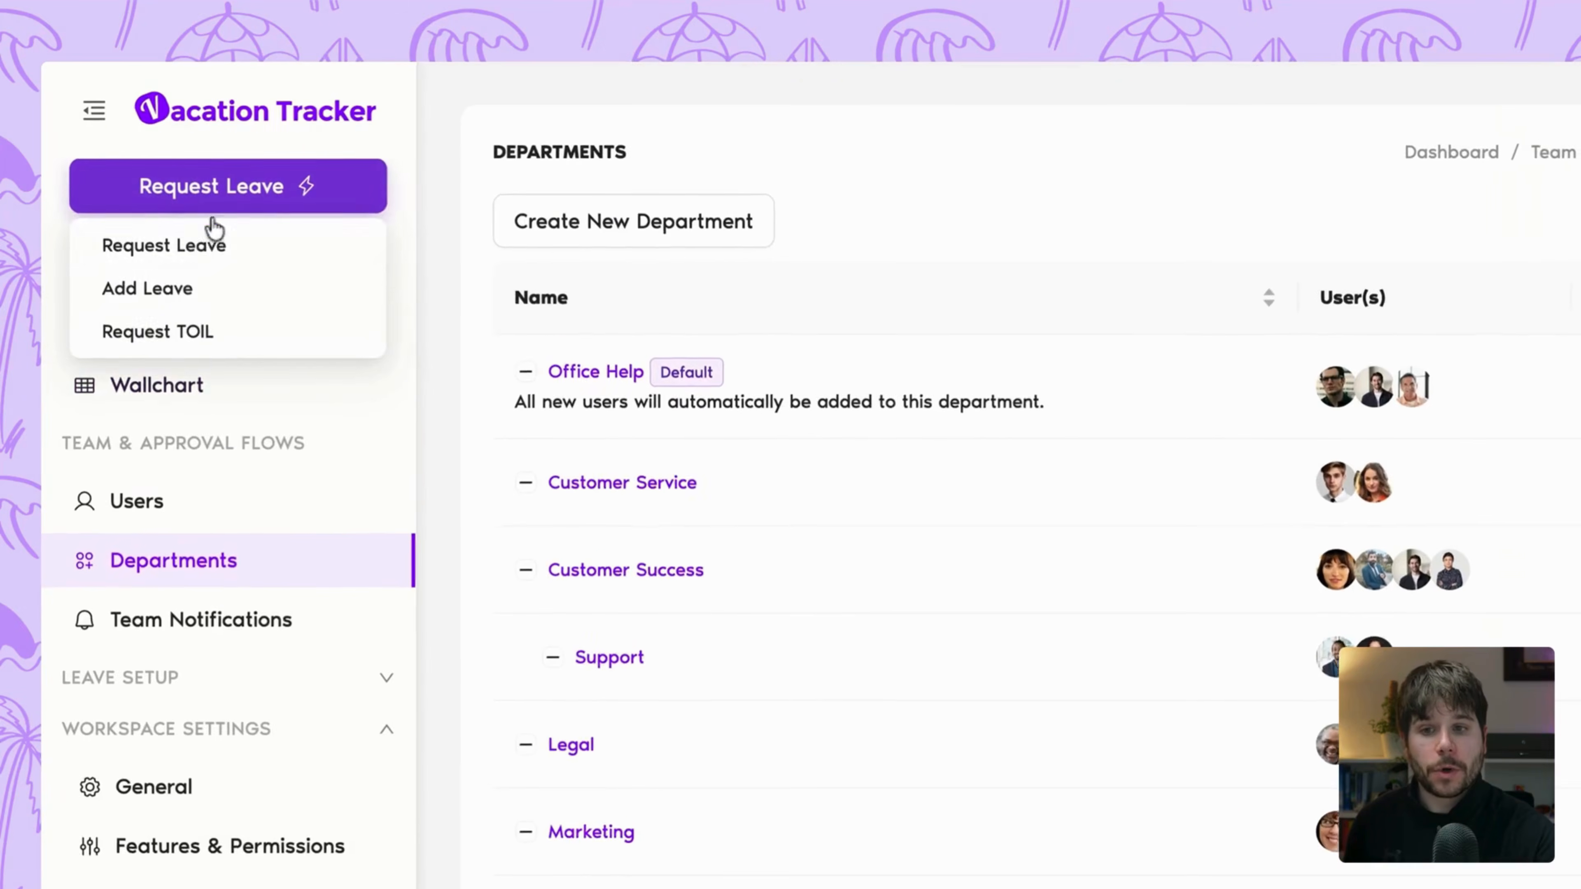
pyautogui.click(208, 243)
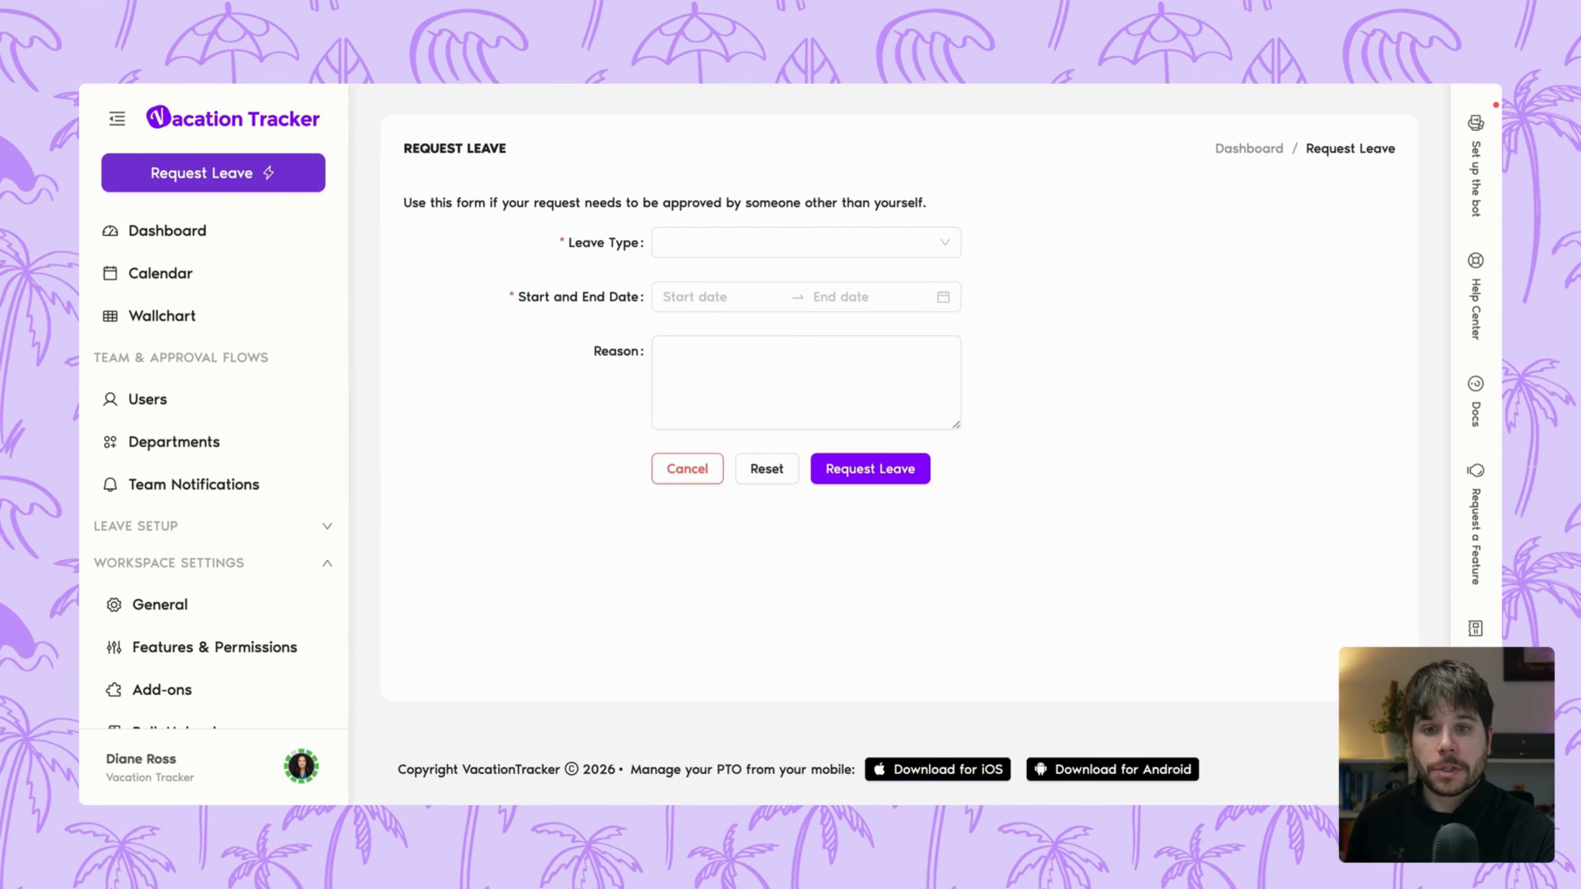
pyautogui.click(665, 243)
pyautogui.click(680, 282)
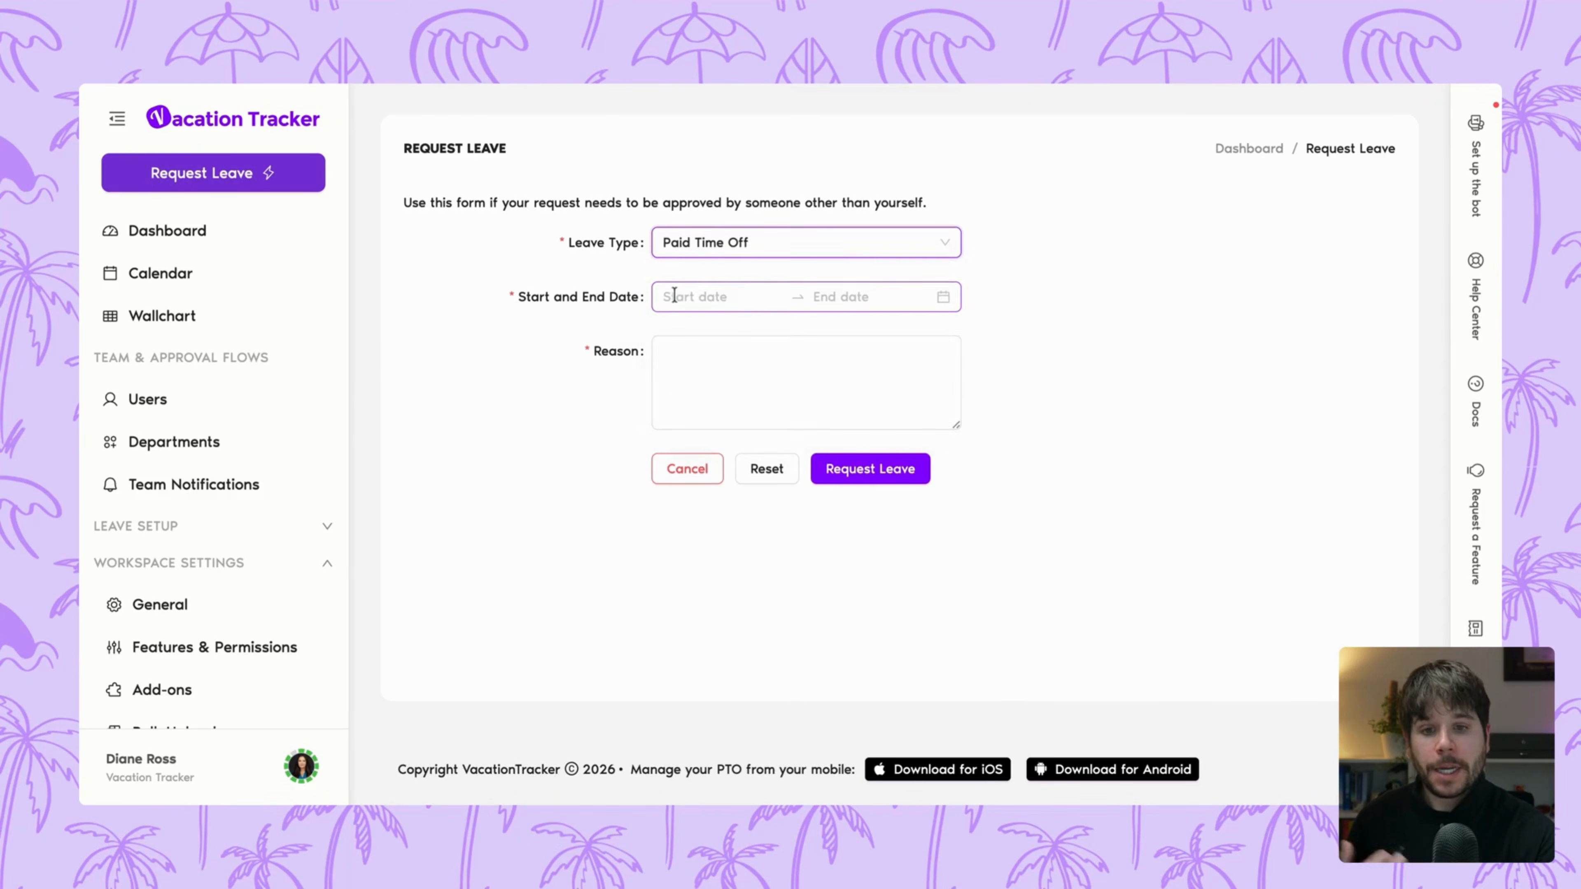
# Step: Set the leave dates from 2026-06-01 to 2026-06-05 and enter "vacation" as the reason
pyautogui.click(674, 295)
pyautogui.click(1000, 427)
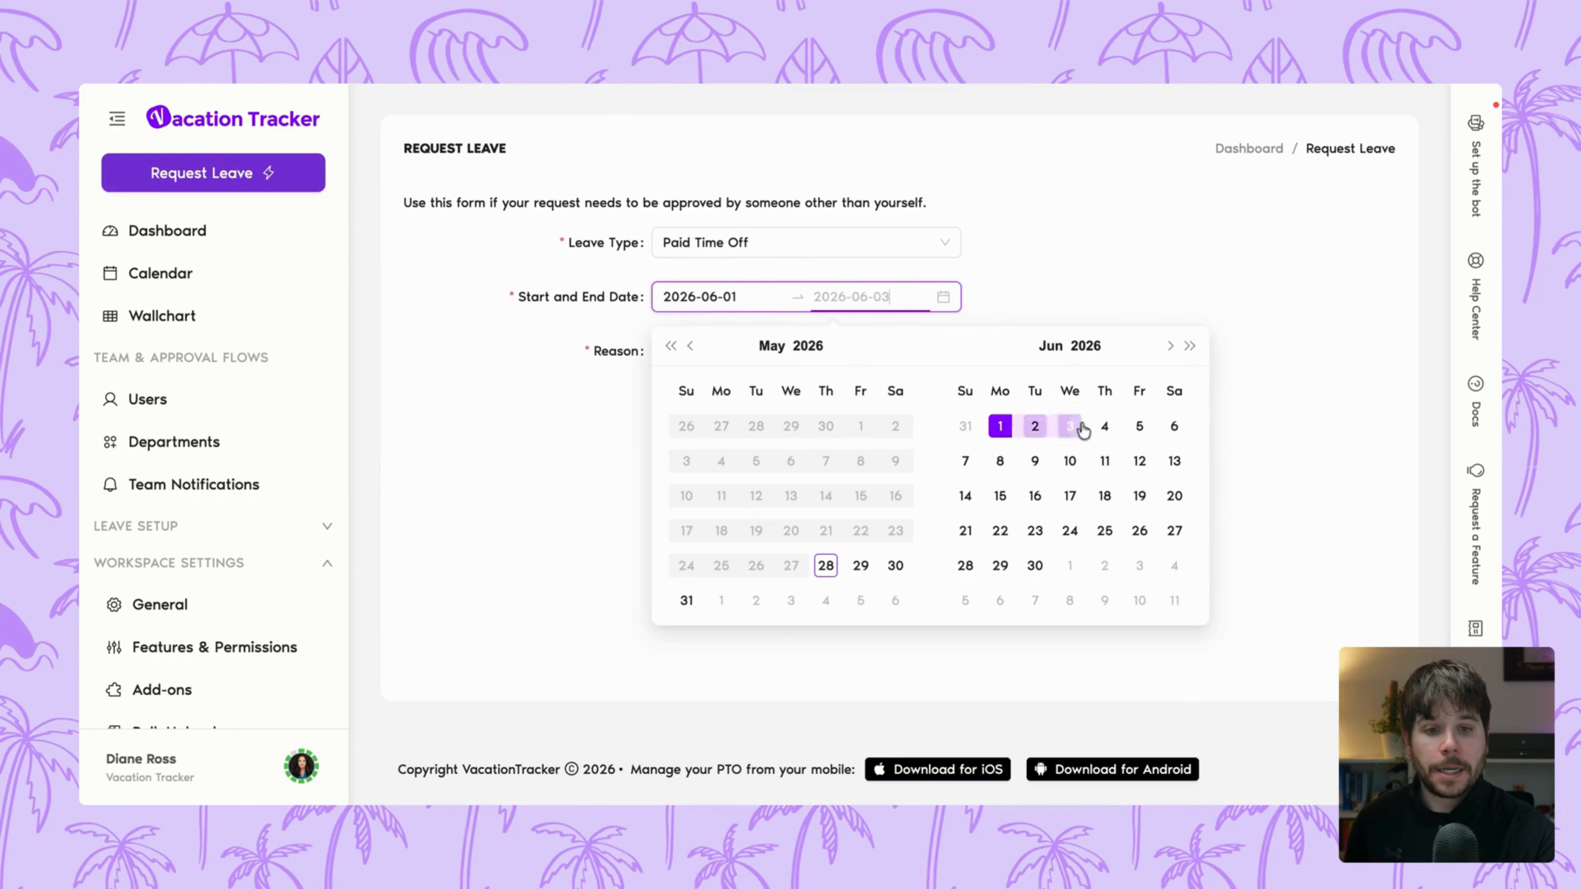
pyautogui.click(1139, 427)
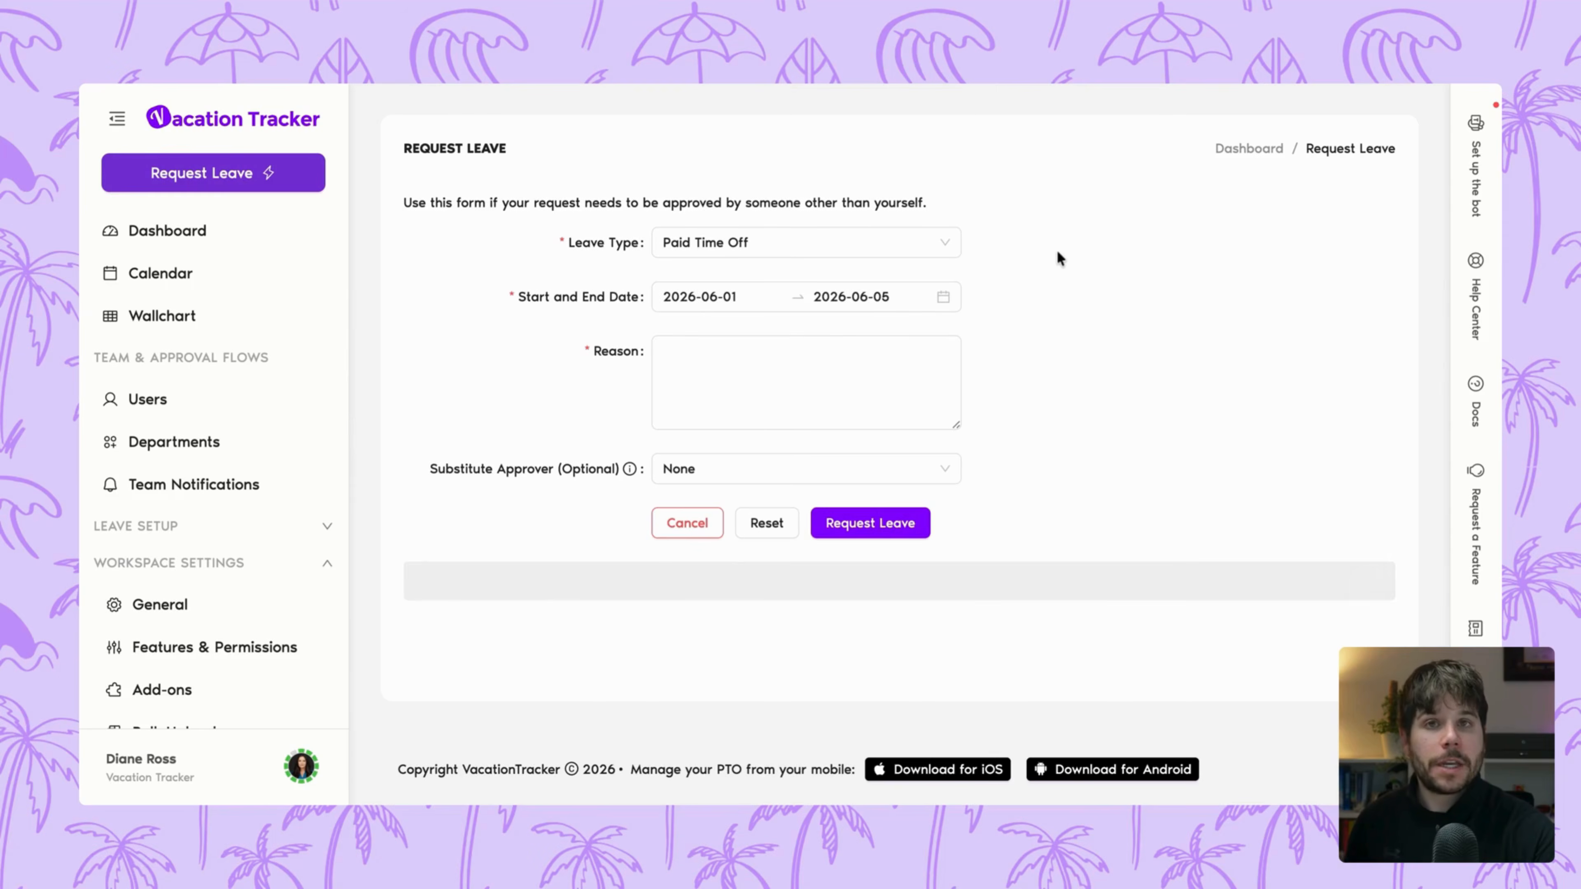
pyautogui.click(822, 363)
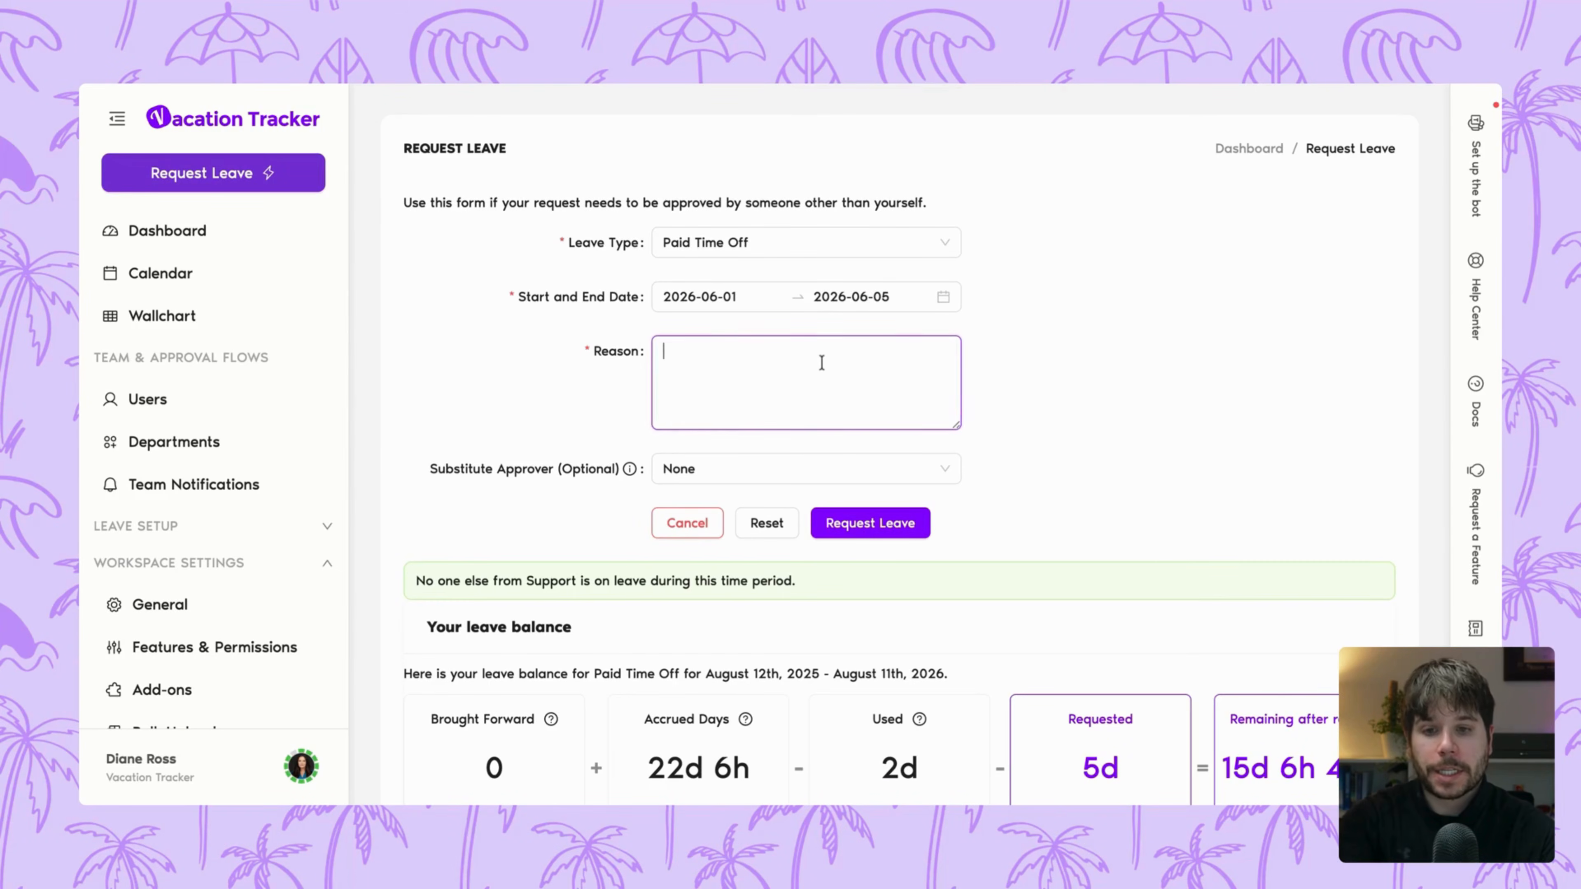
pyautogui.write('vacation')
pyautogui.click(562, 453)
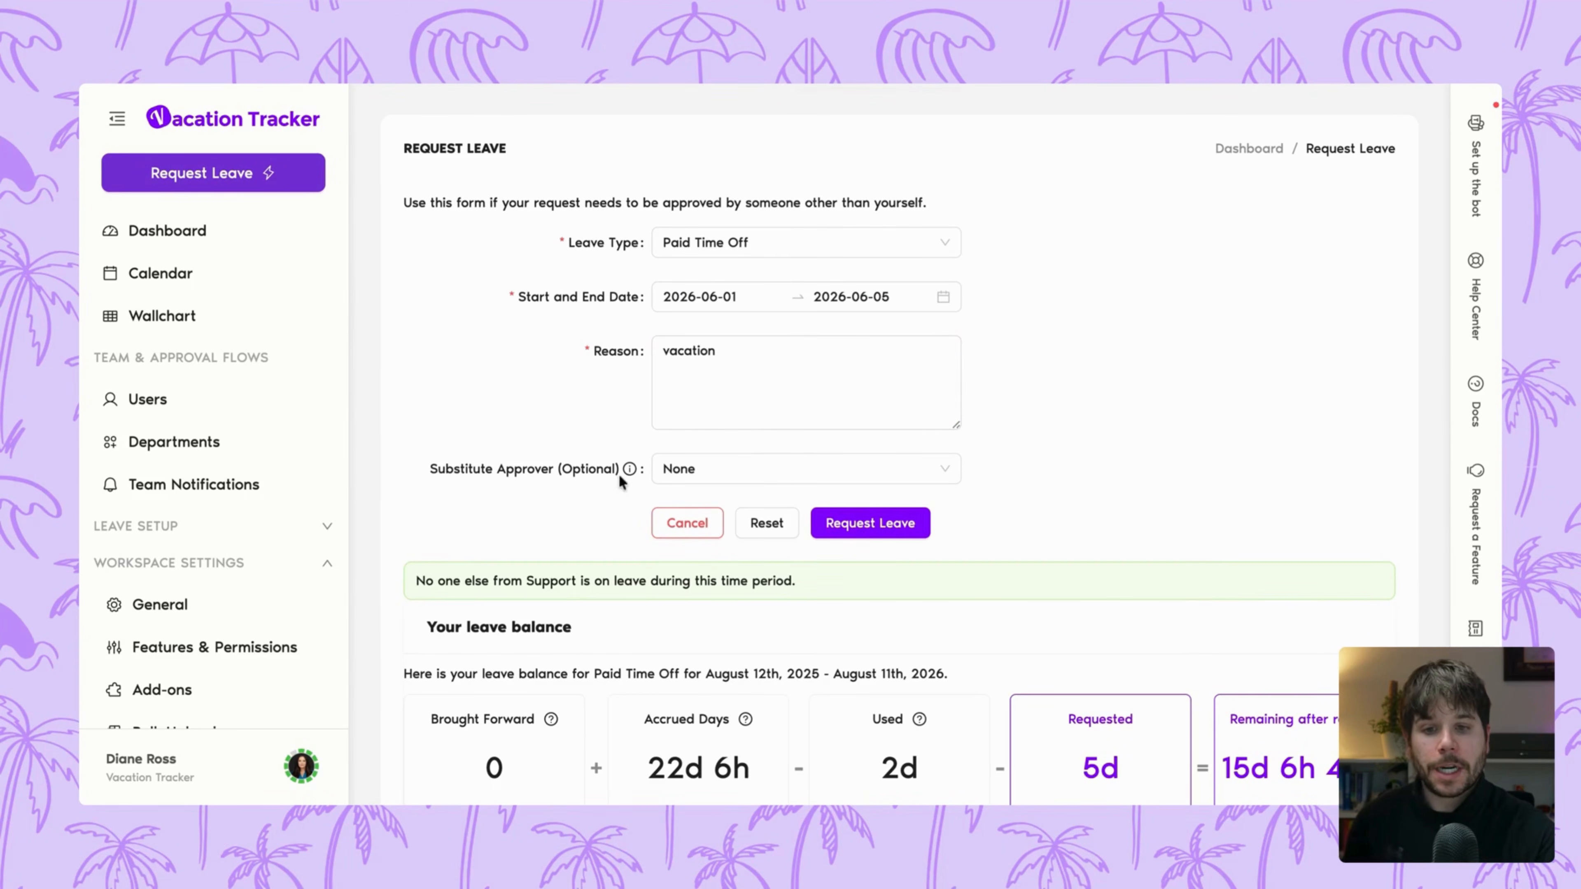
# Step: Assign a substitute approver to the Paid Time Off request and submit it
pyautogui.moveTo(627, 470)
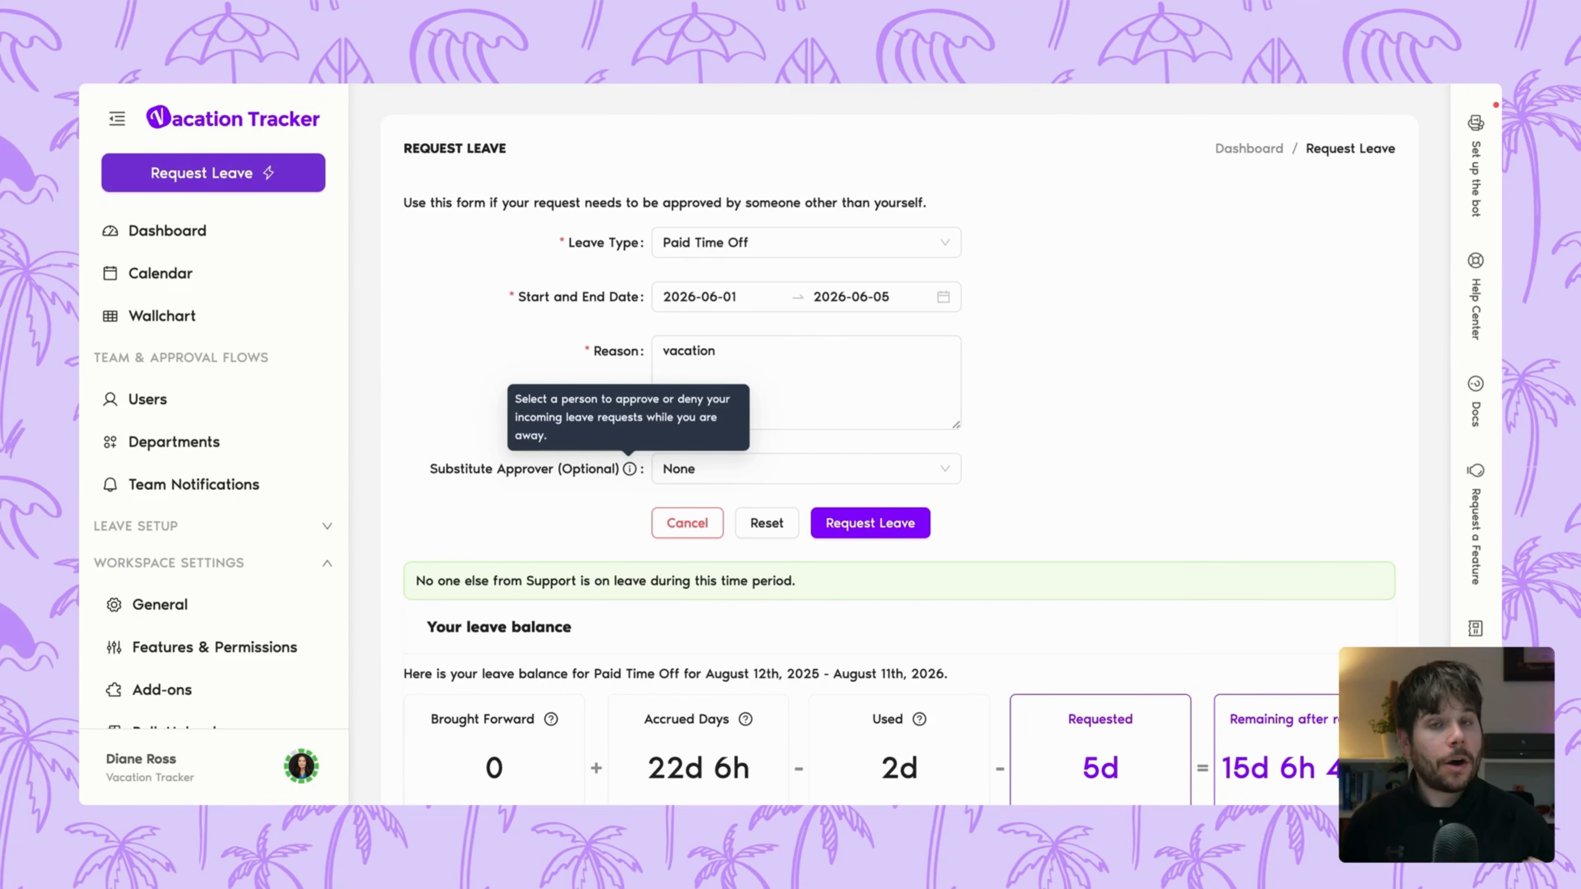
pyautogui.click(689, 470)
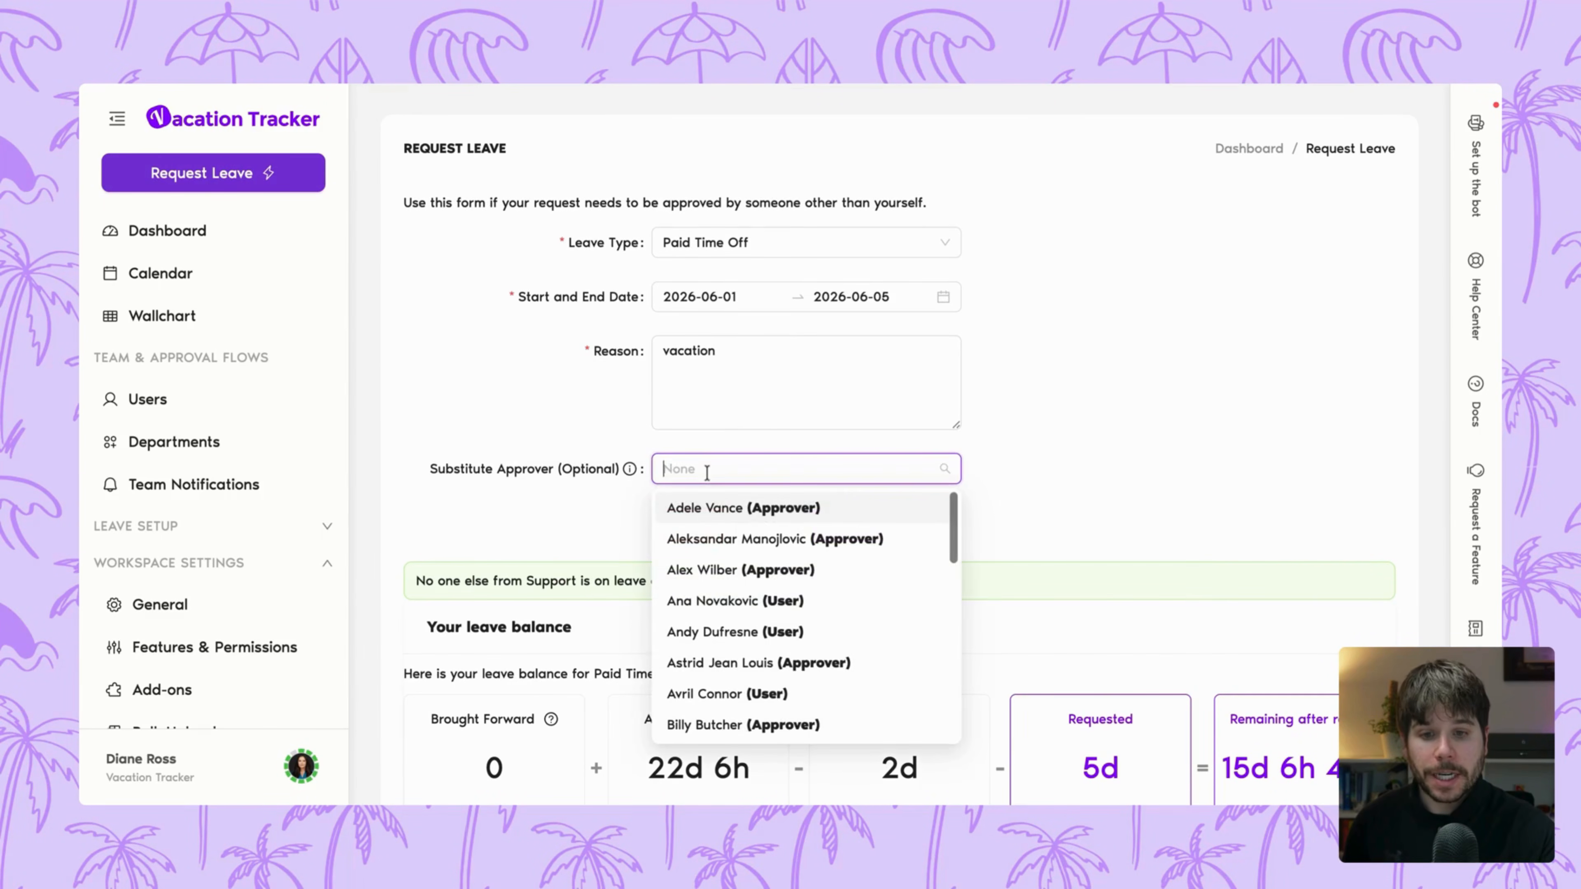
pyautogui.click(770, 653)
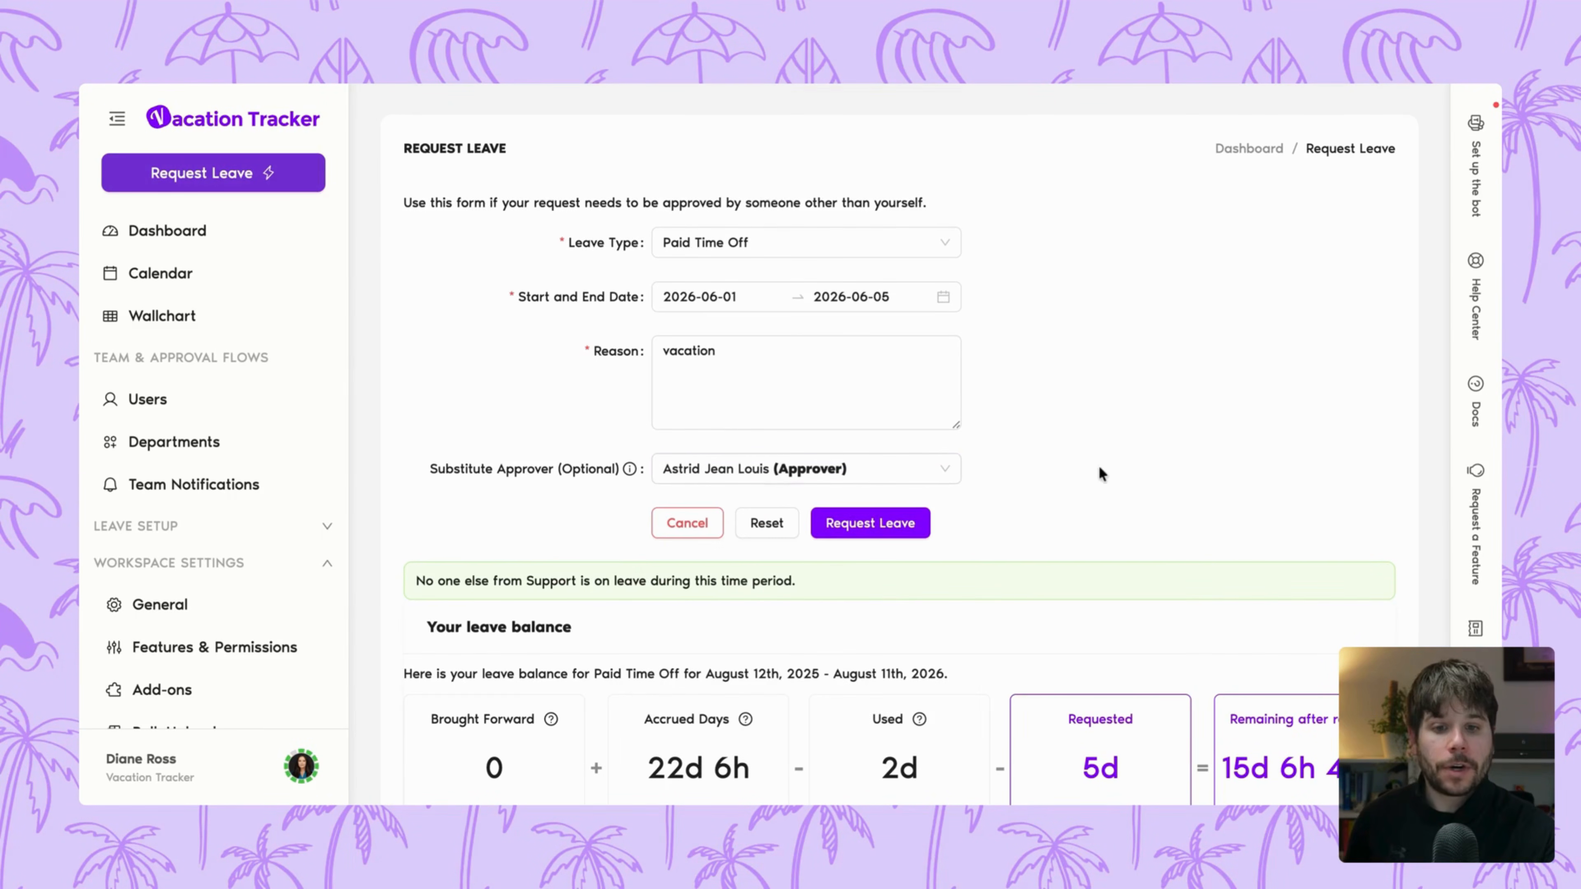
pyautogui.click(871, 531)
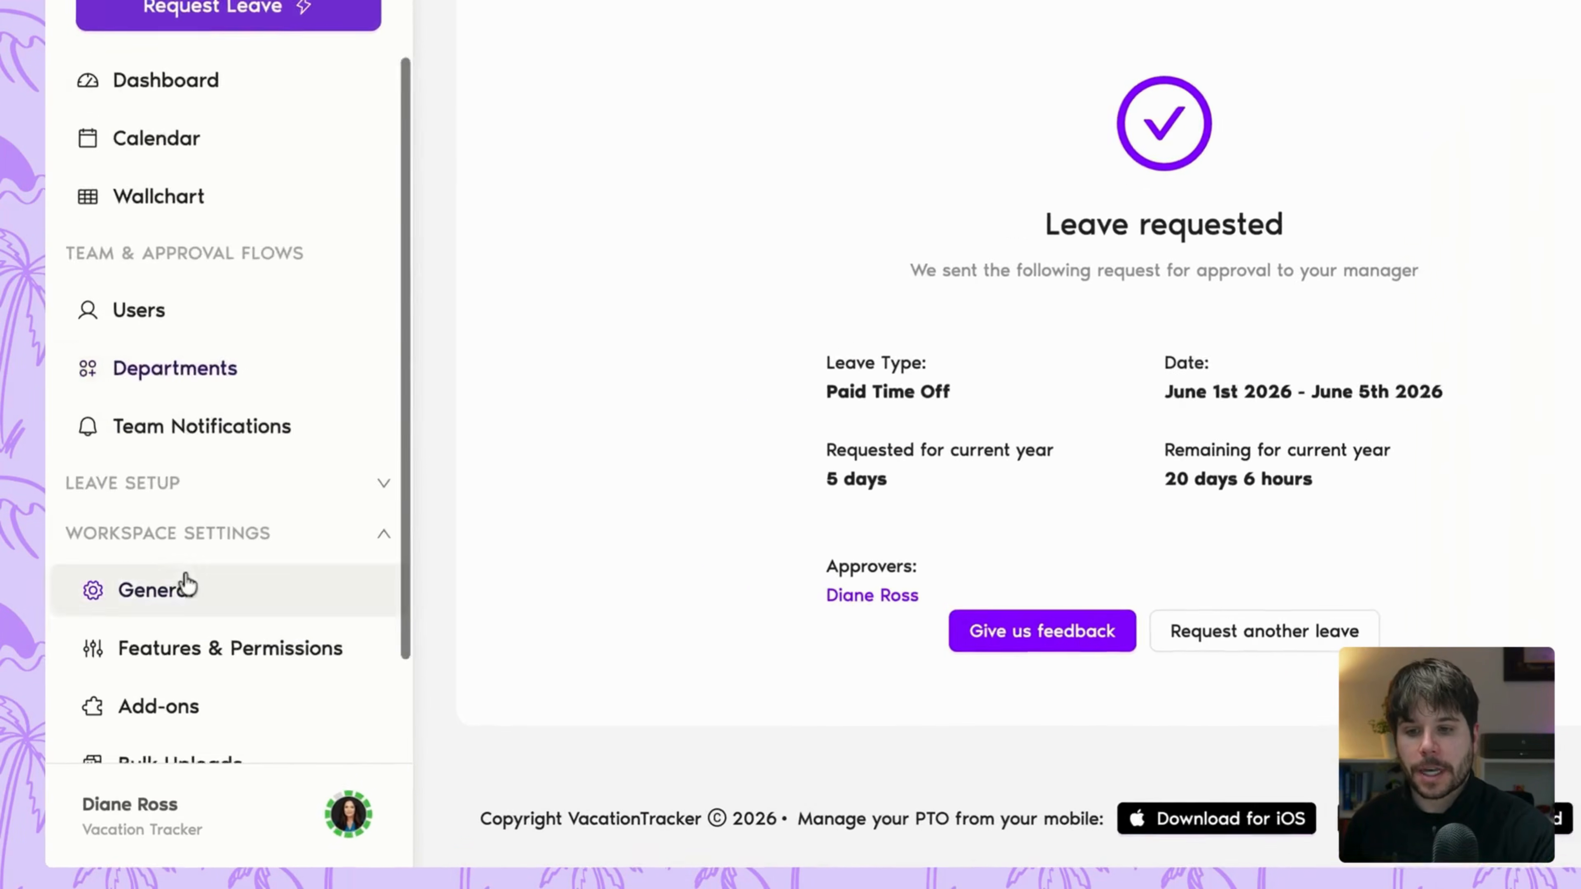
# Step: Open the Blackout Period add-on in the workspace settings and start creating an automation
pyautogui.scroll(-3, 134, 601)
pyautogui.click(187, 582)
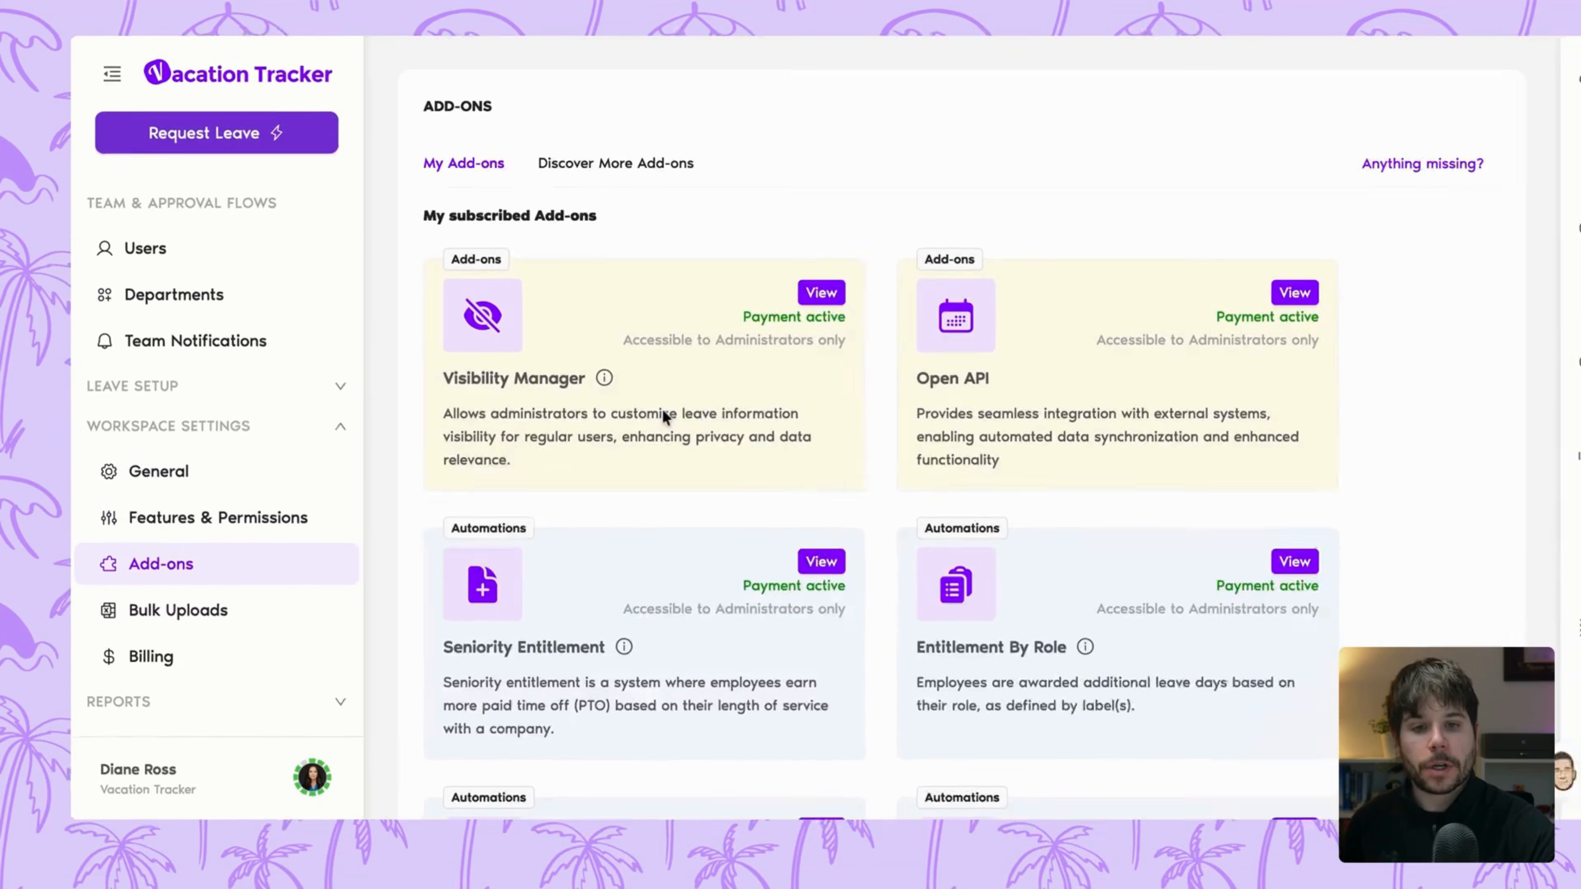
pyautogui.scroll(-5, 971, 67)
pyautogui.scroll(-3, 742, 230)
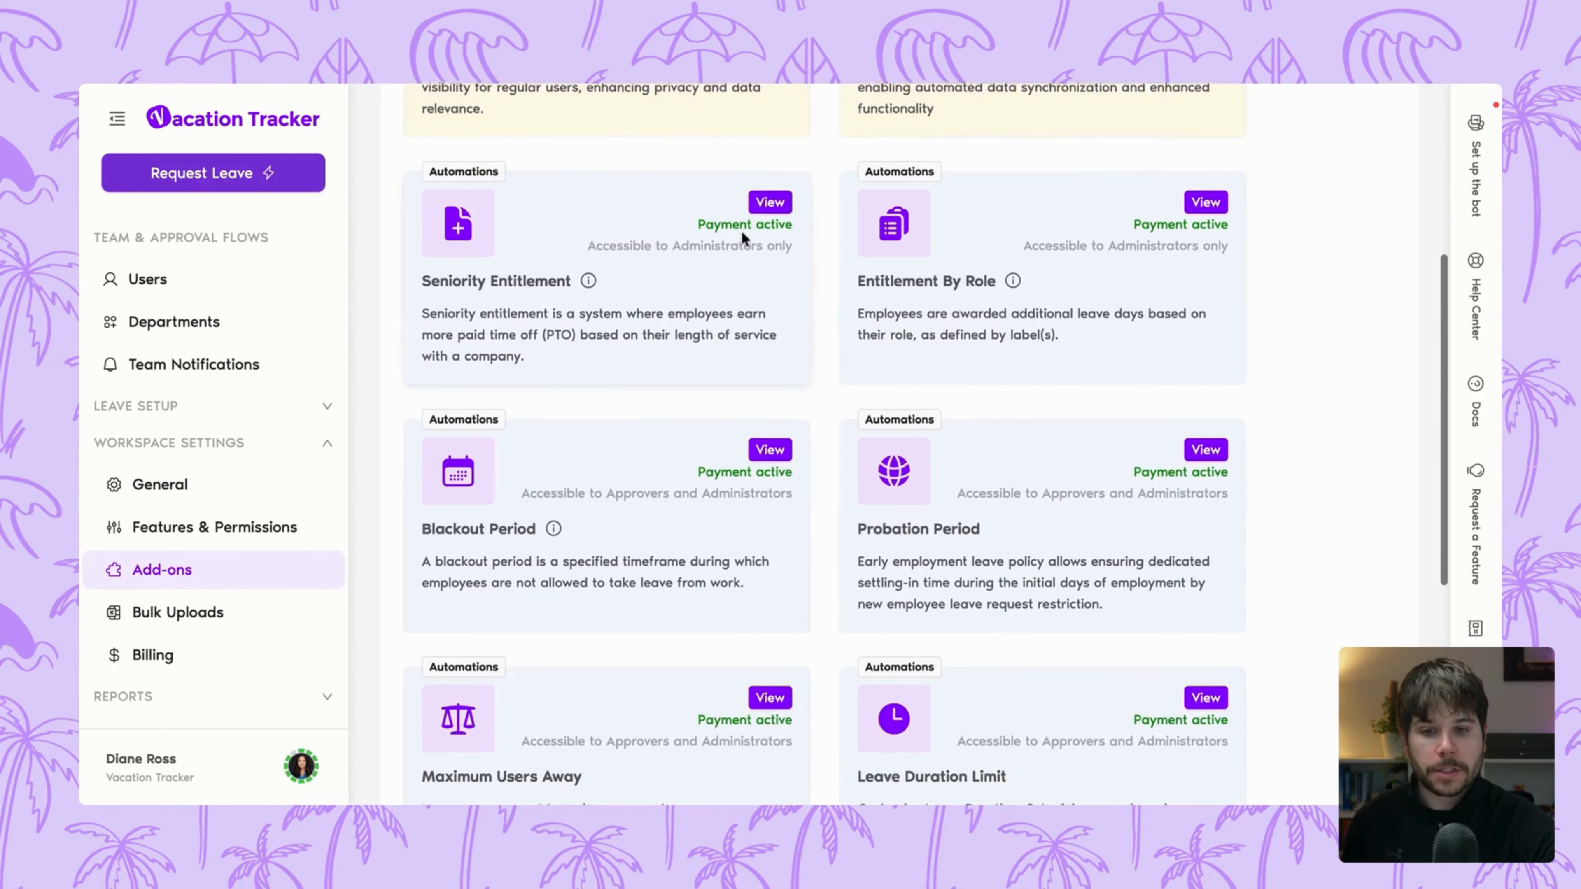
pyautogui.click(639, 409)
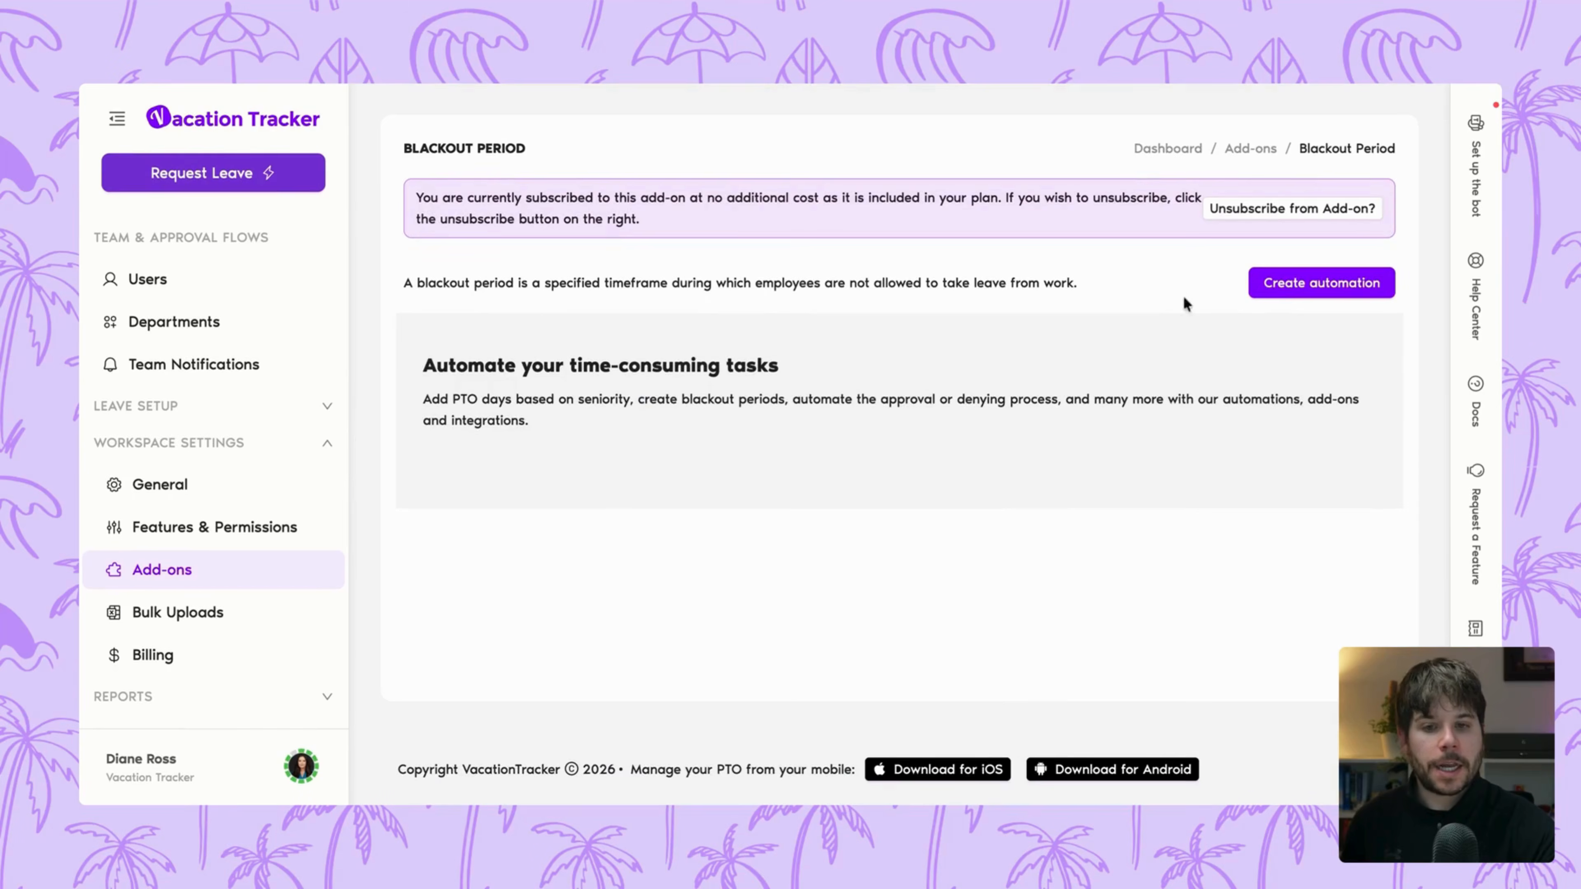
pyautogui.click(1297, 293)
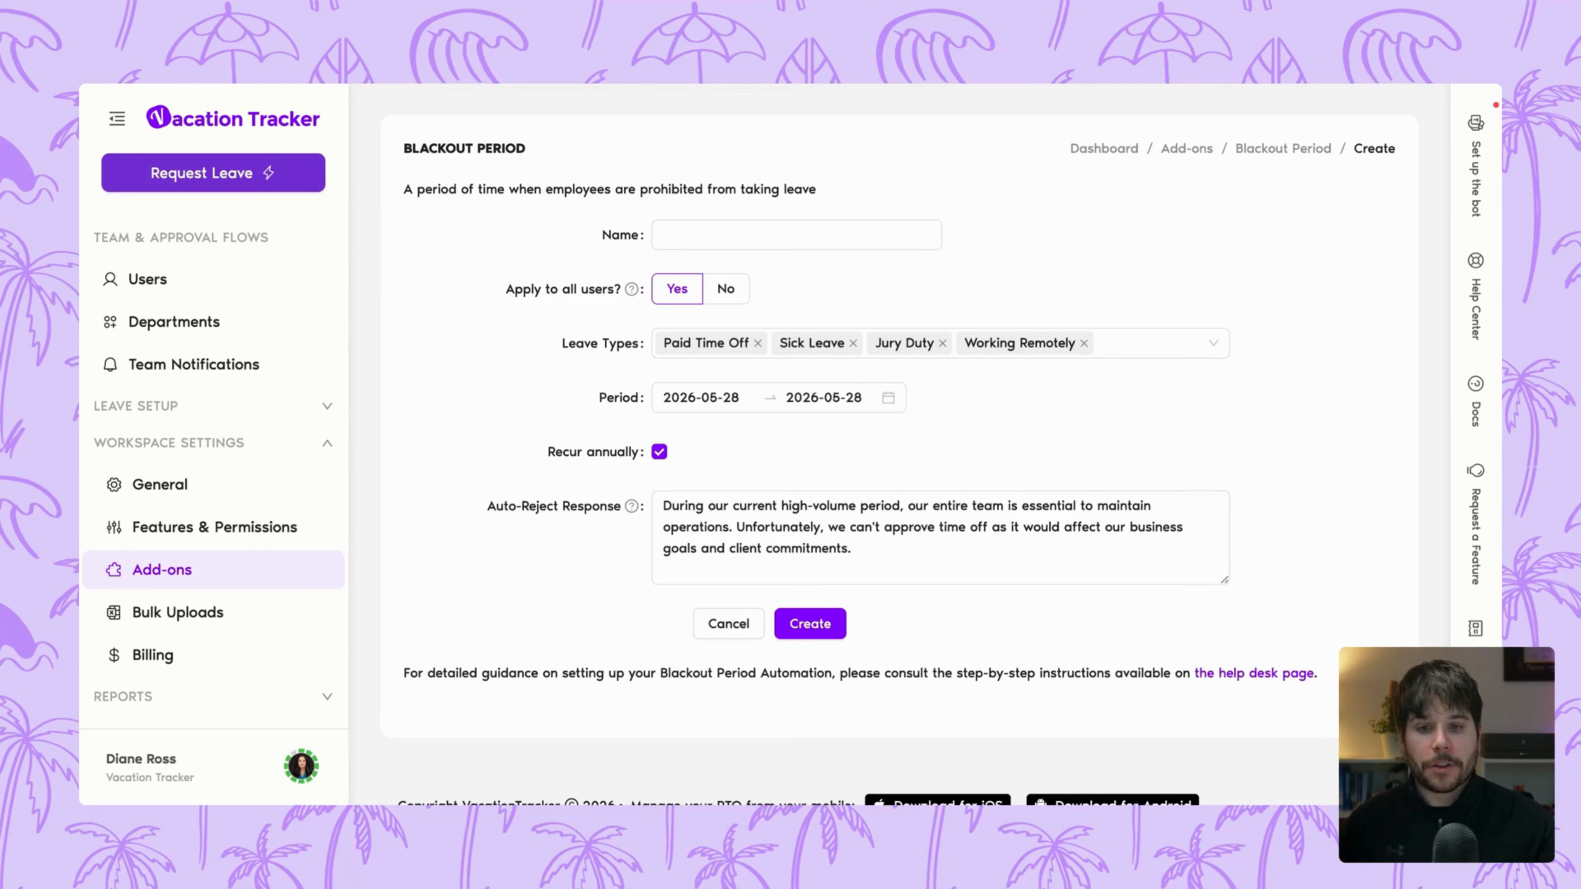
# Step: Create the automation named "Blackout Period / Busy Season" with a period from 2026-11-23 to 2026-11-27
pyautogui.click(713, 232)
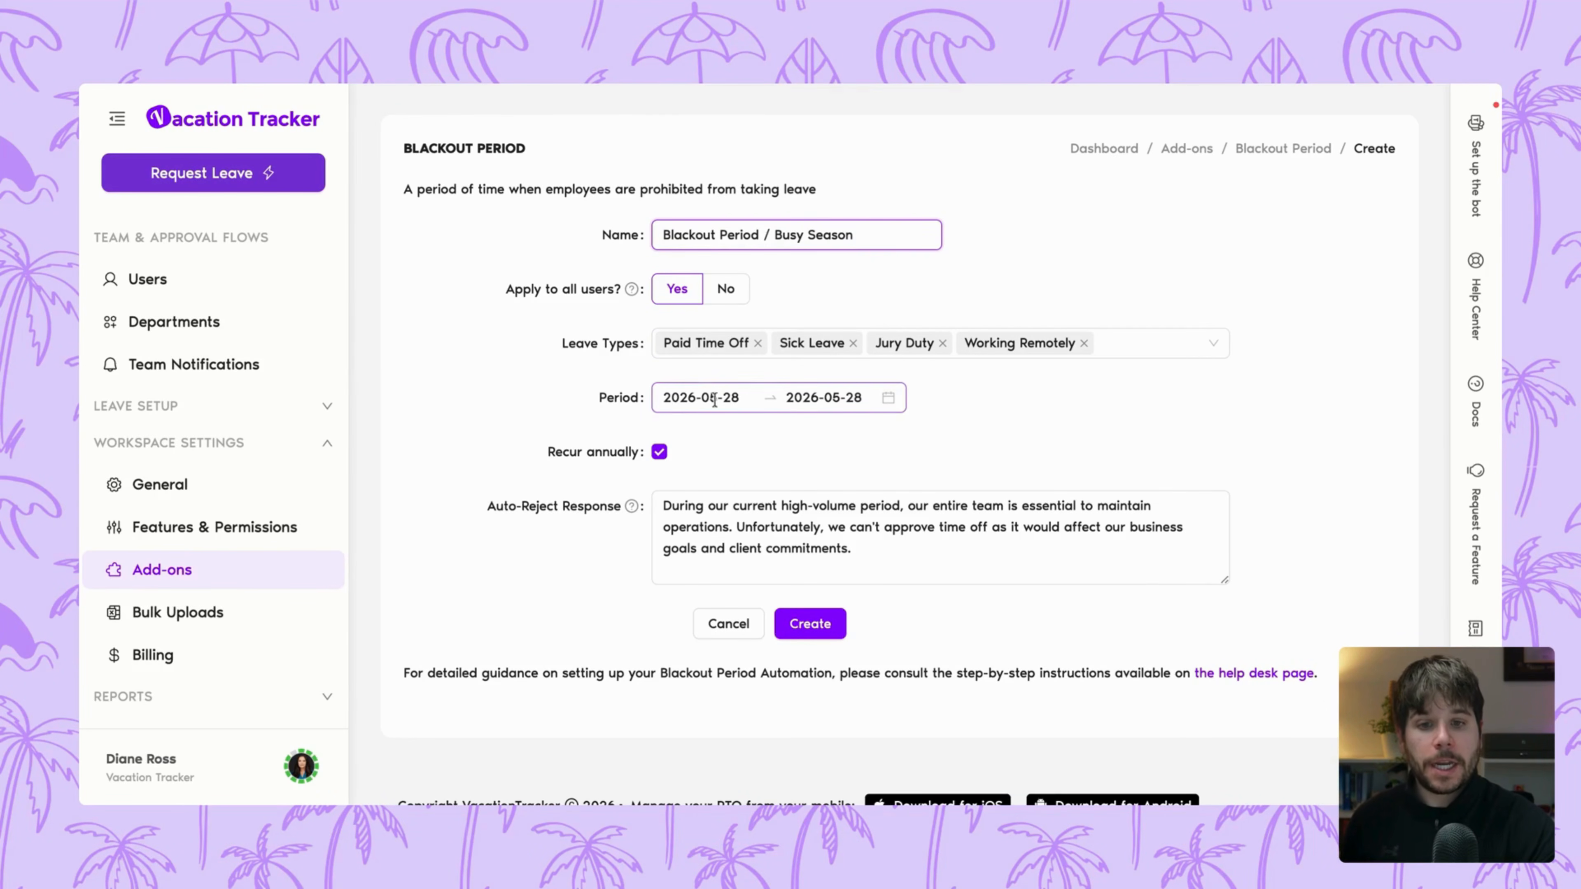
pyautogui.click(701, 399)
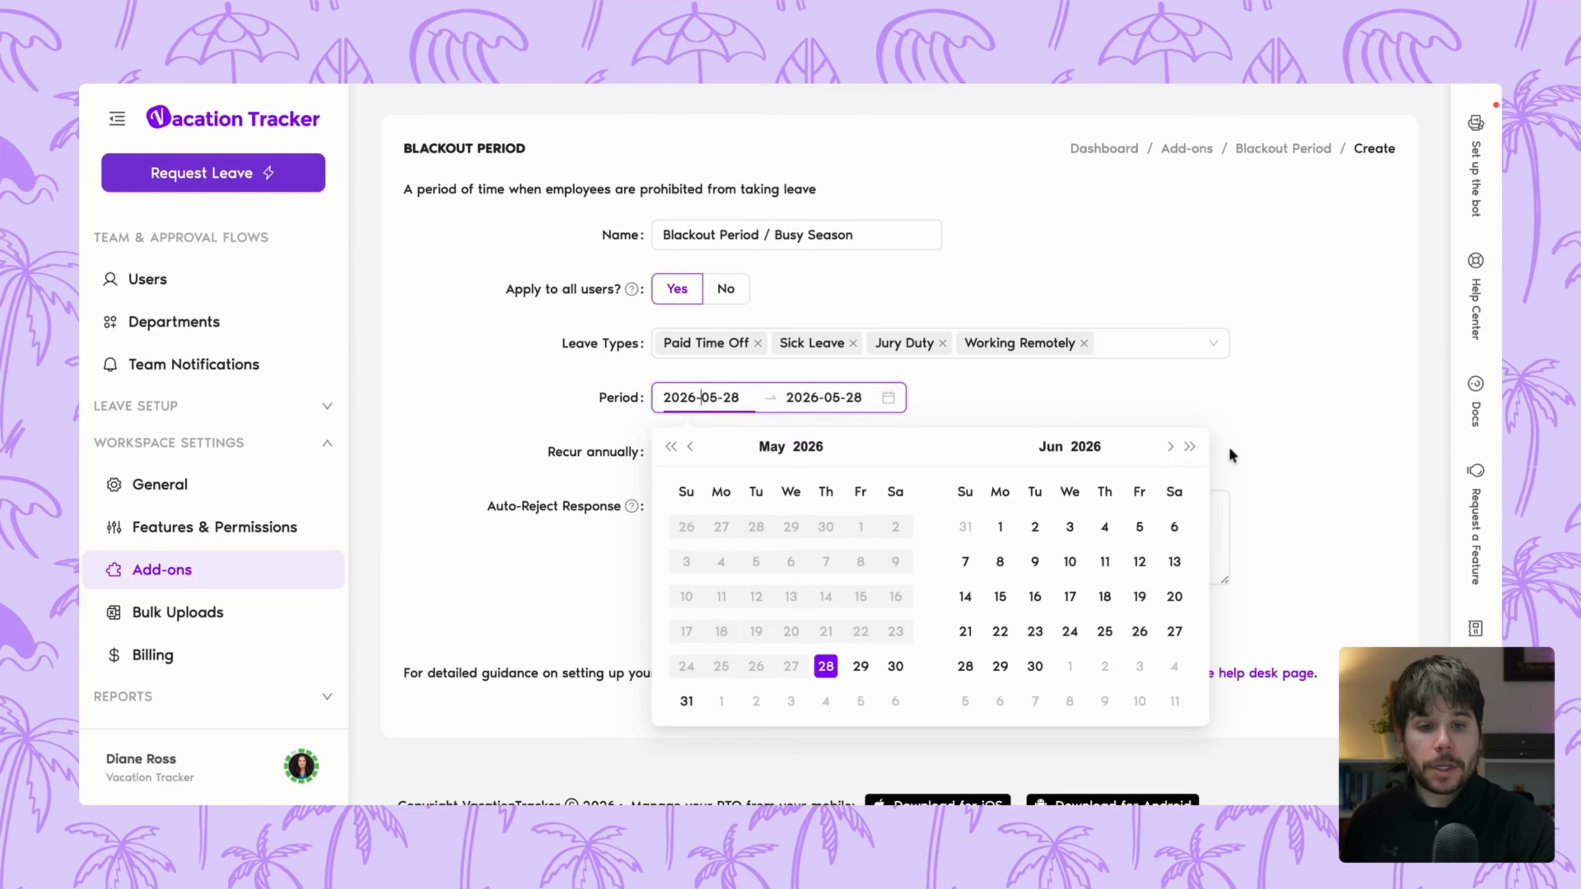
pyautogui.doubleClick(1169, 447)
pyautogui.click(1169, 447)
pyautogui.click(1171, 446)
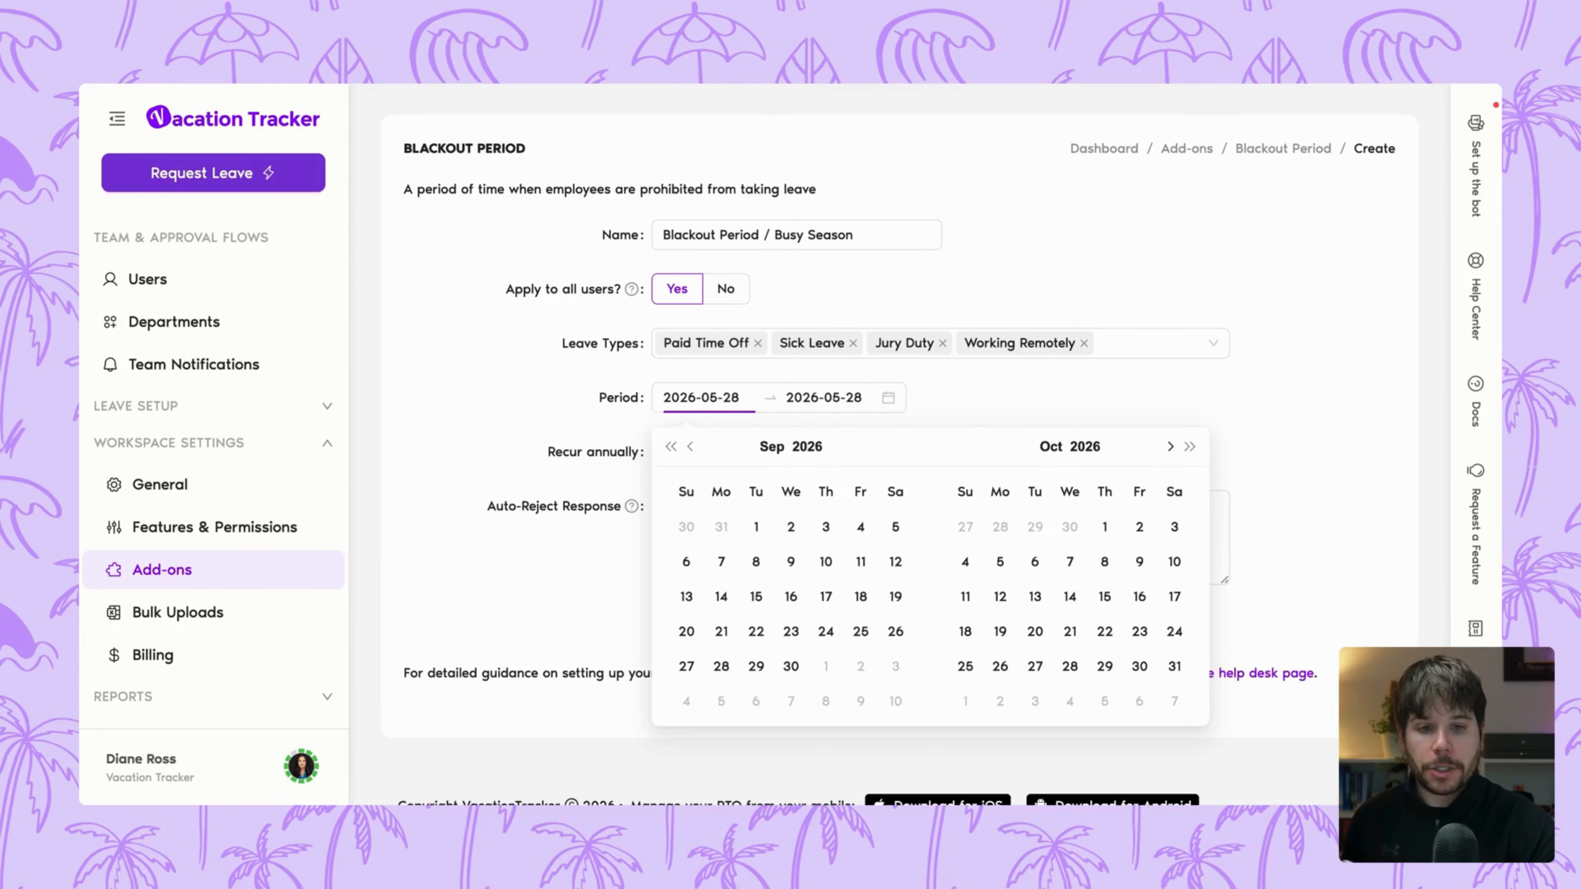
pyautogui.click(1170, 447)
pyautogui.click(1000, 631)
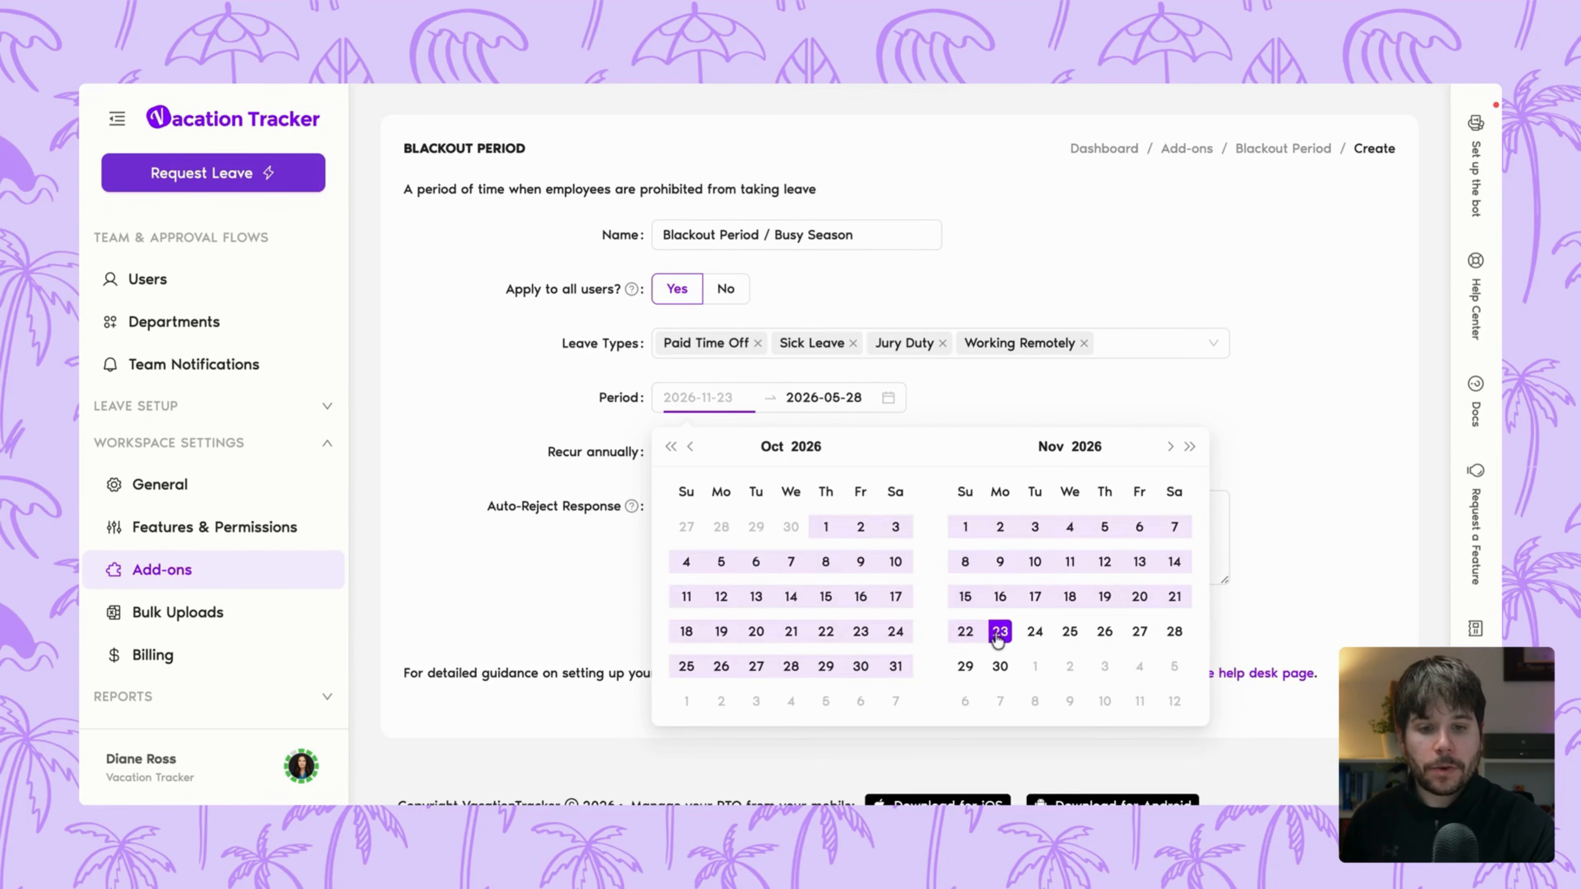
pyautogui.click(1139, 631)
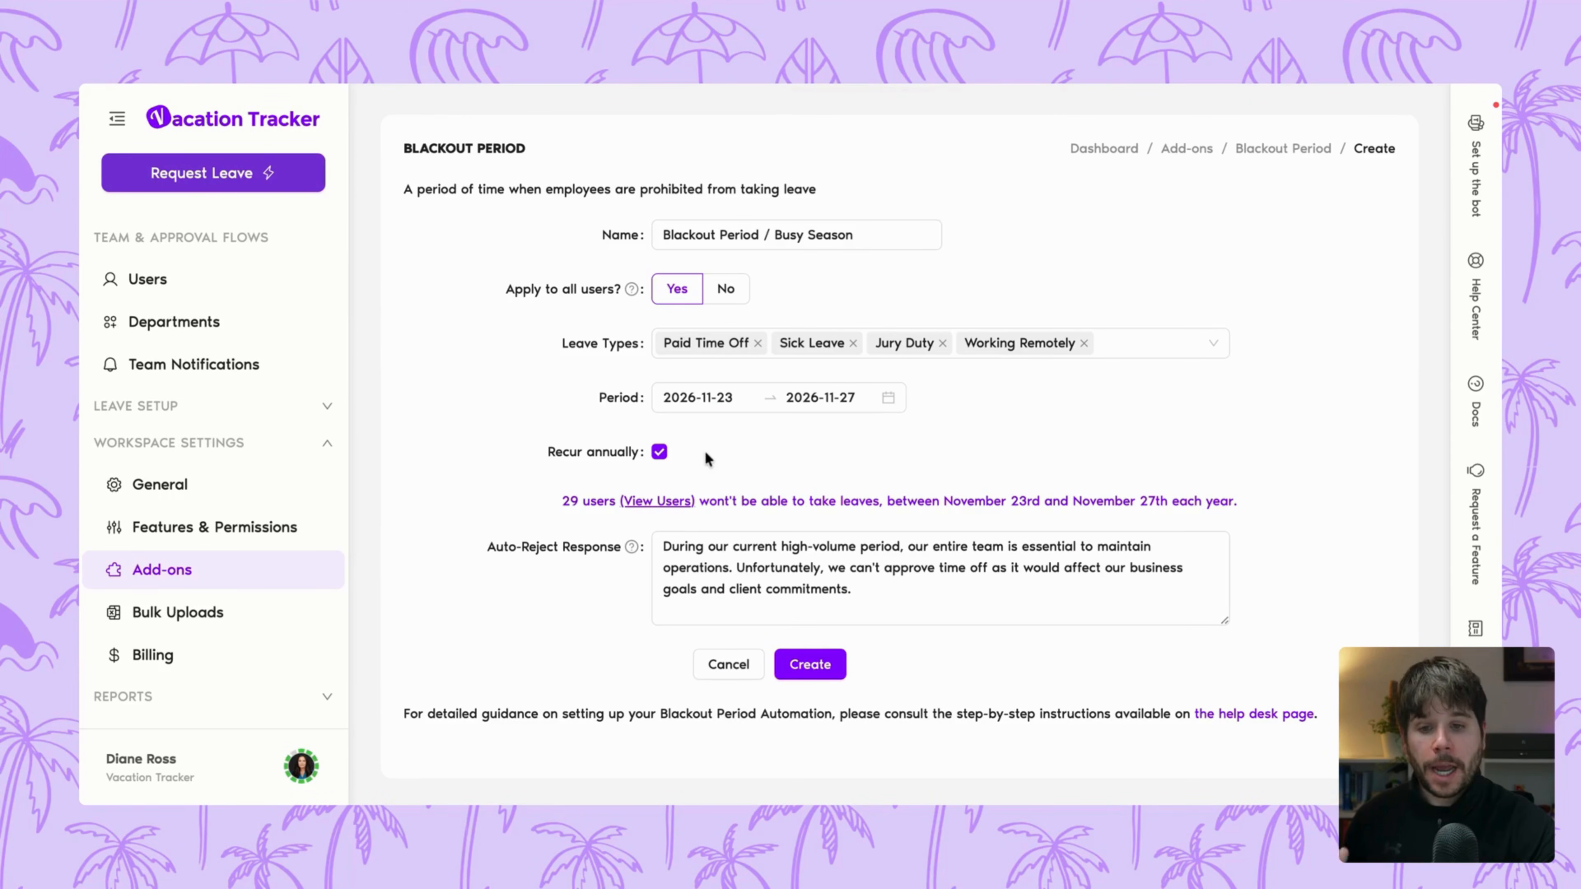
pyautogui.click(910, 565)
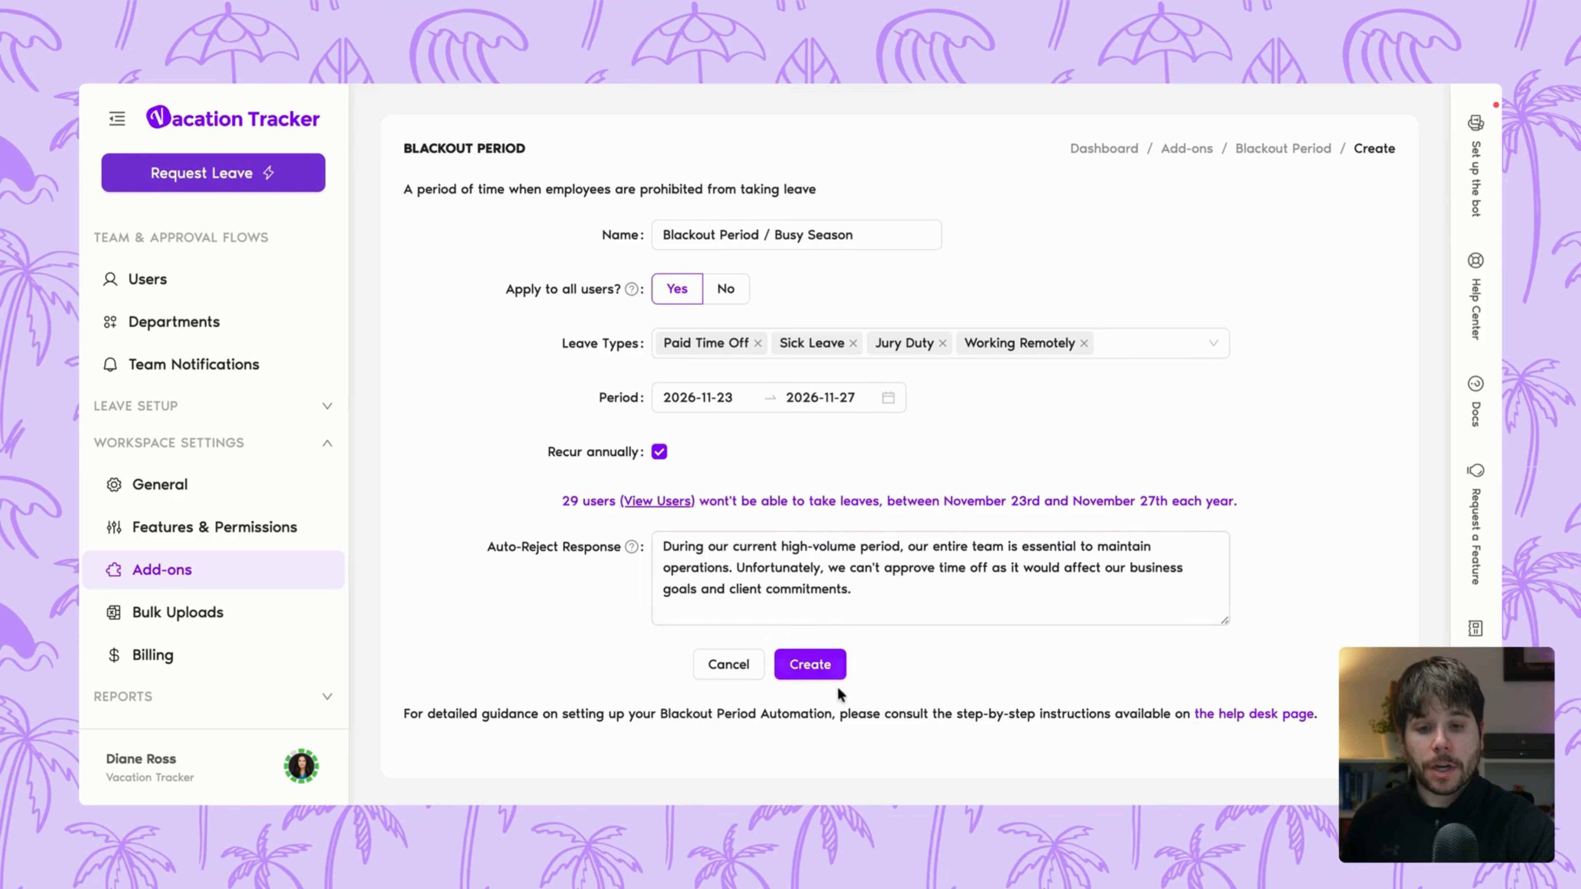
pyautogui.click(819, 673)
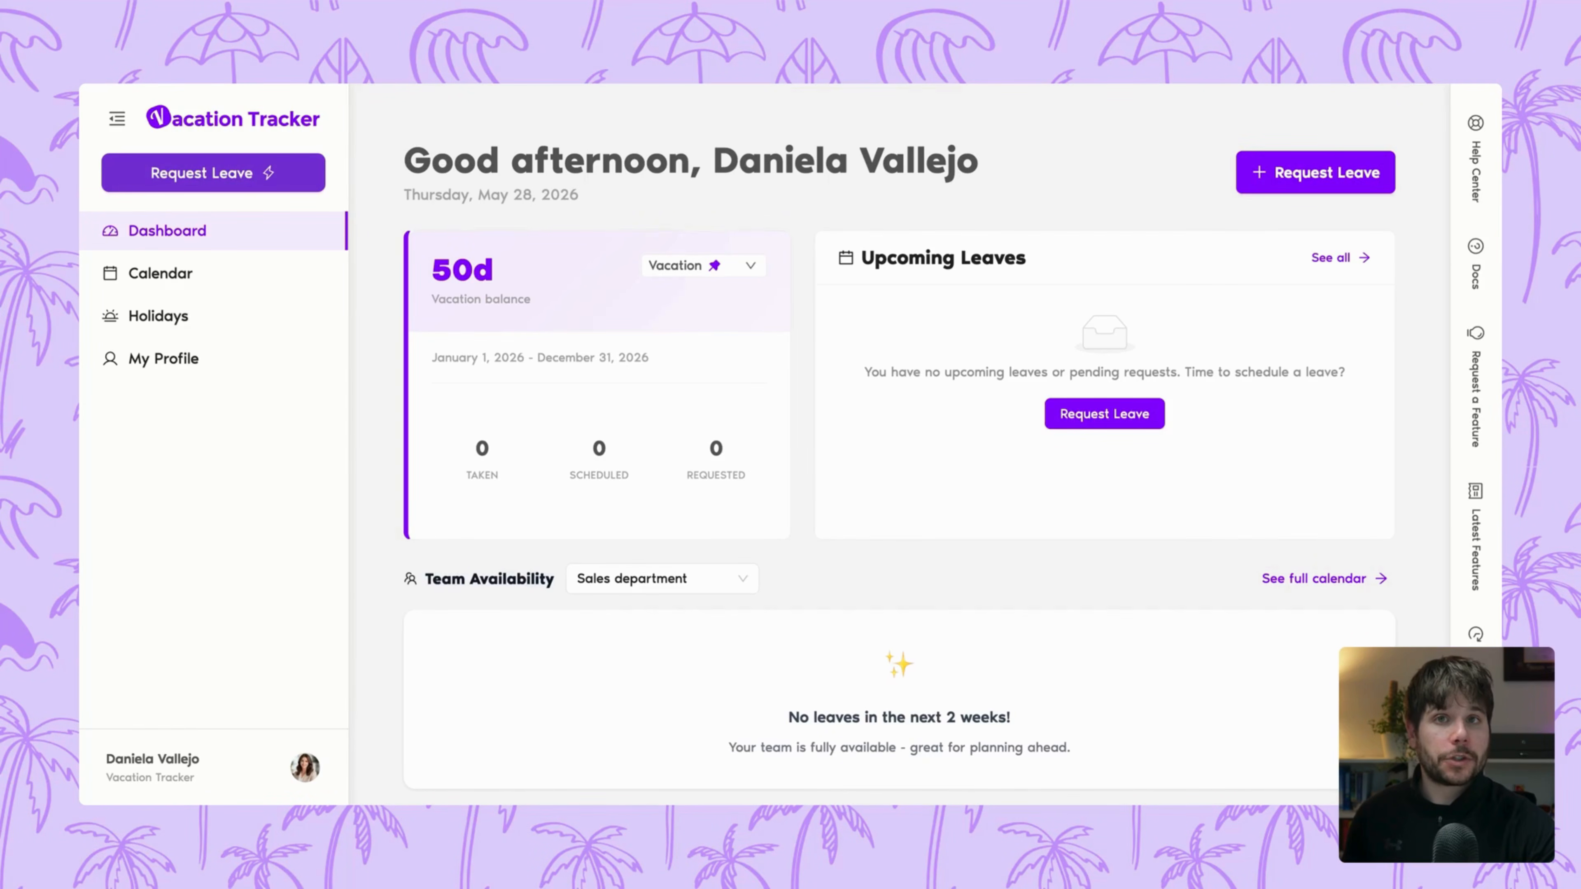
# Step: From the employee's account, try to submit a Vacation leave request from 2026-06-08 to 2026-06-19
pyautogui.click(159, 187)
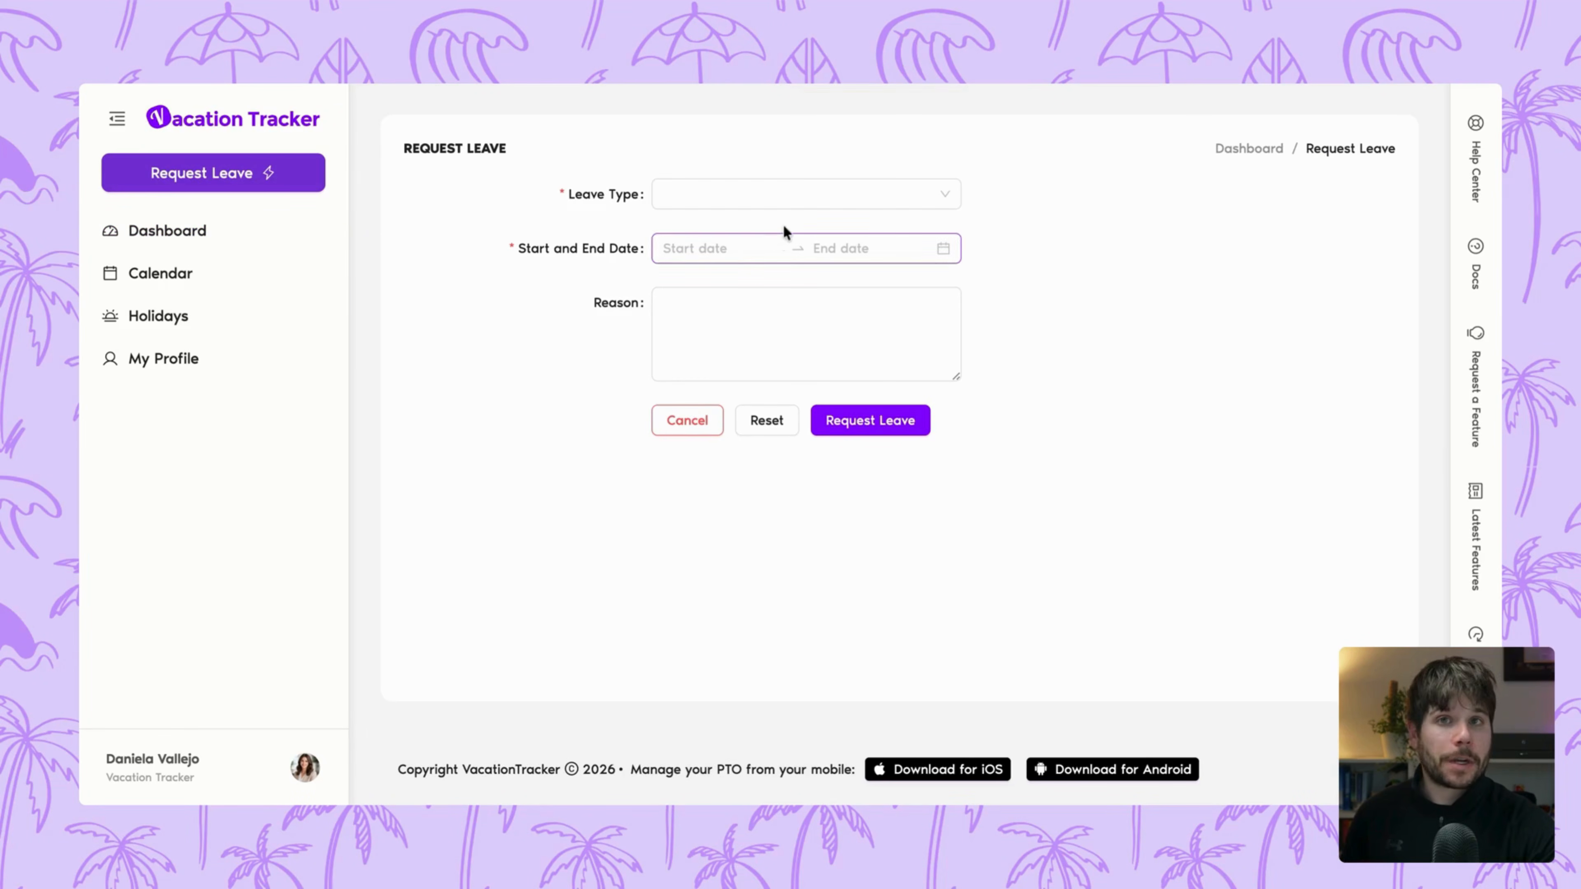
pyautogui.click(746, 197)
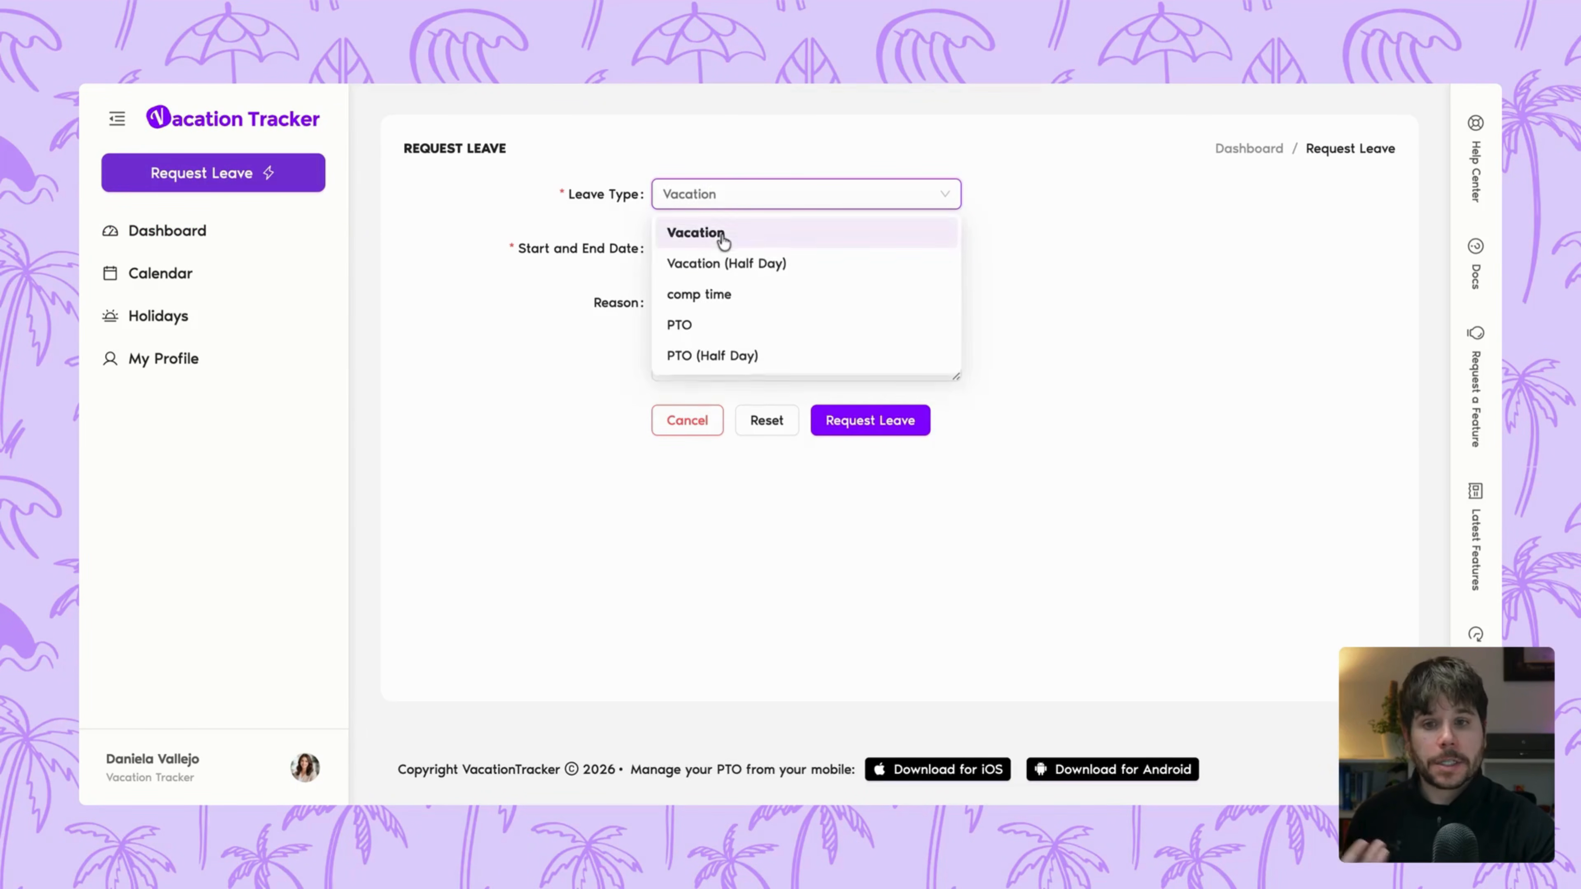
pyautogui.click(724, 236)
pyautogui.click(724, 249)
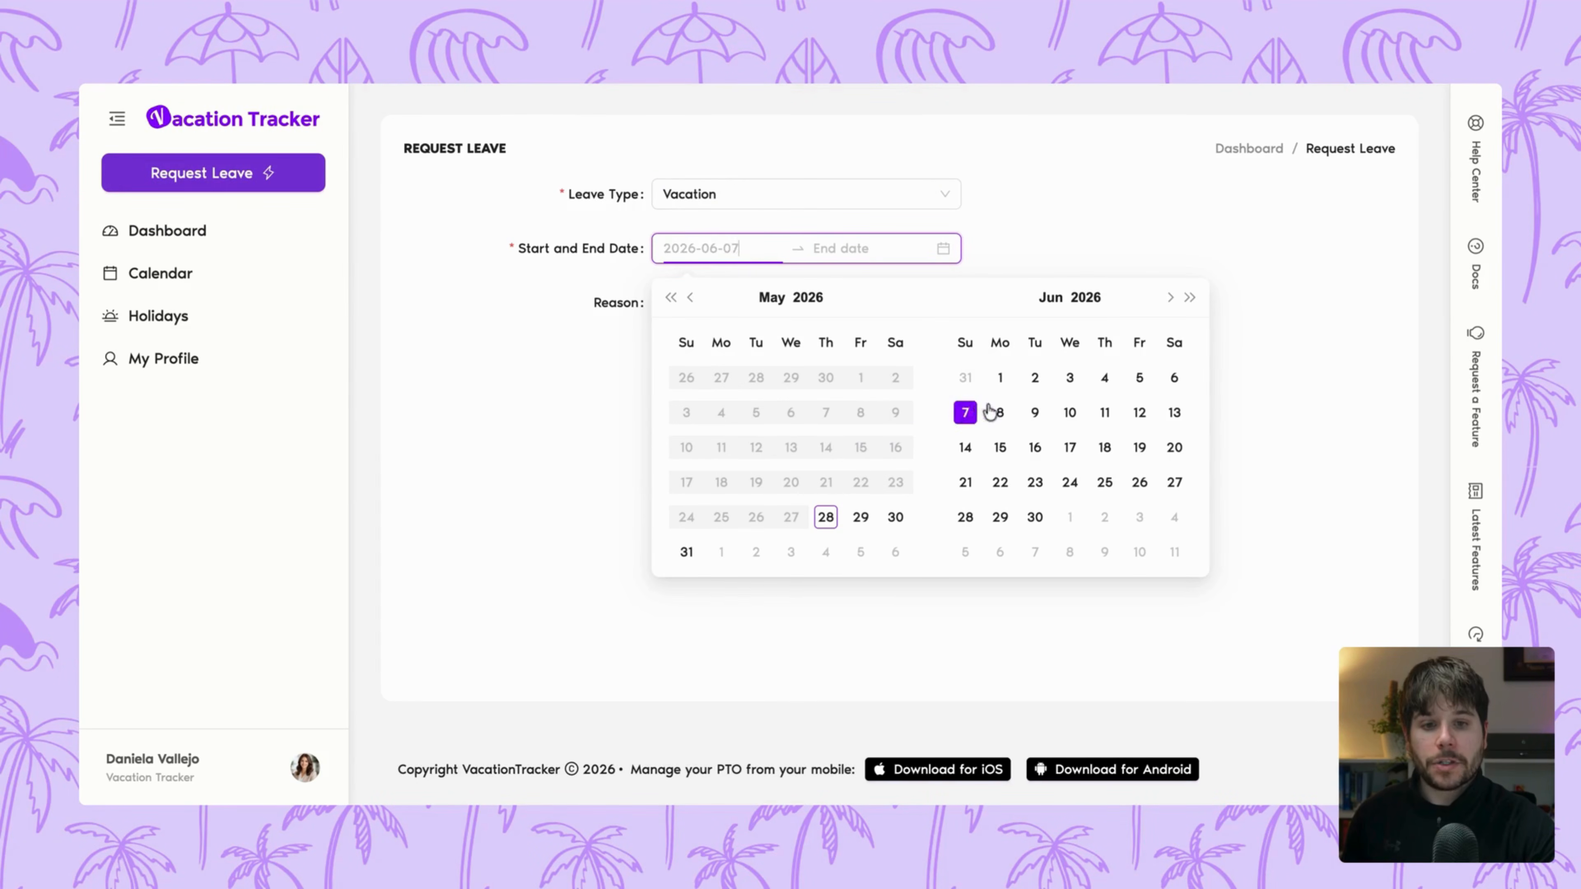
pyautogui.click(1001, 413)
pyautogui.click(1140, 448)
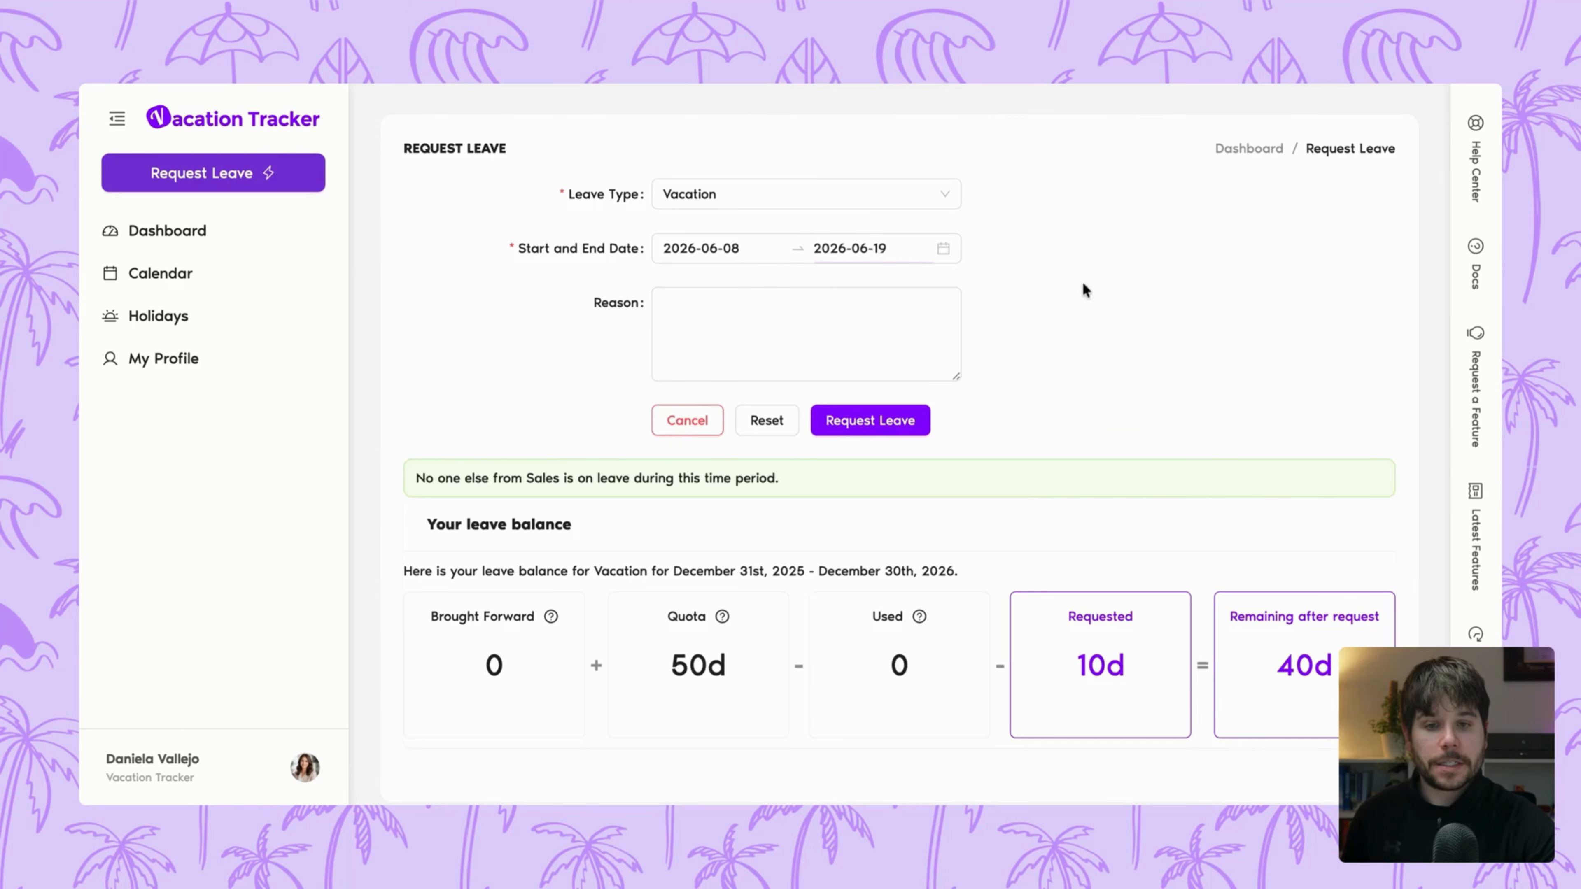
pyautogui.click(915, 429)
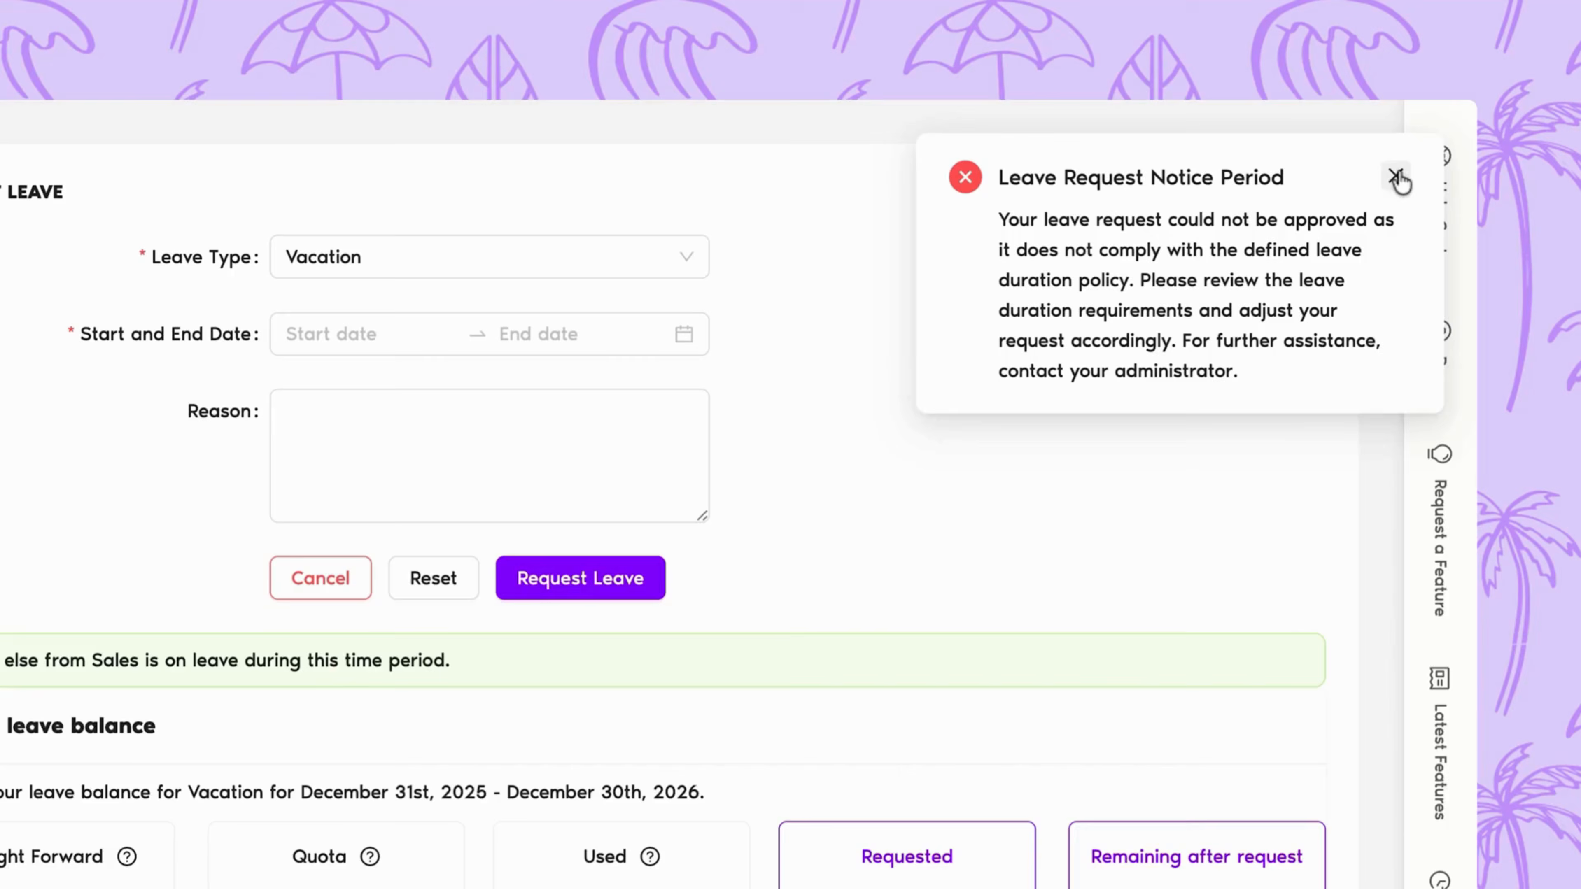
pyautogui.click(1396, 176)
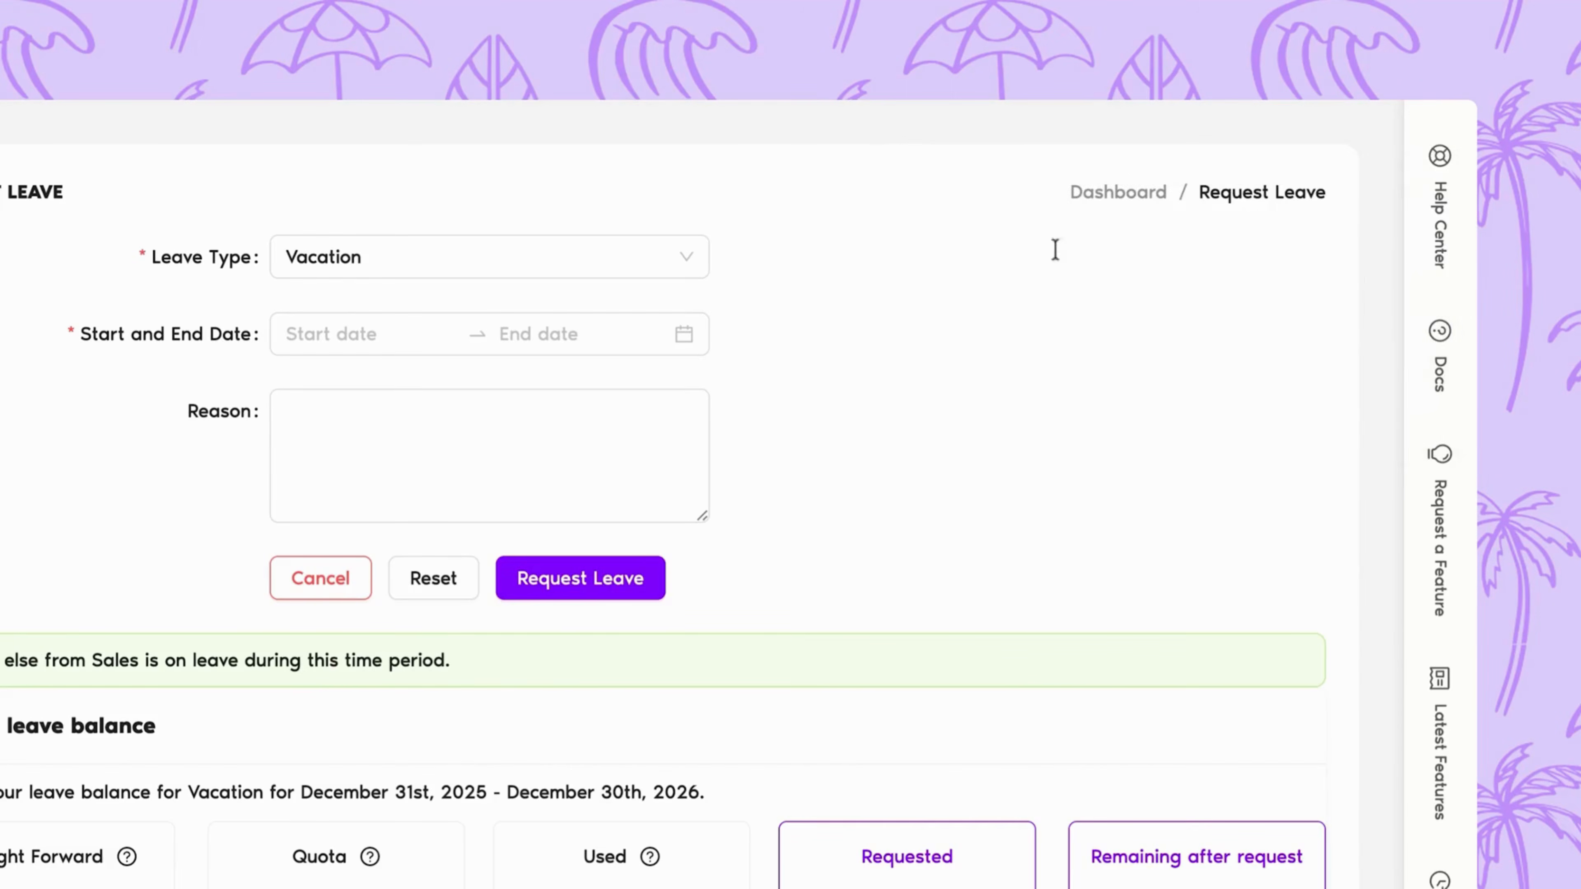
# Step: Try to submit a one-day Vacation request for 2026-07-02
pyautogui.click(433, 336)
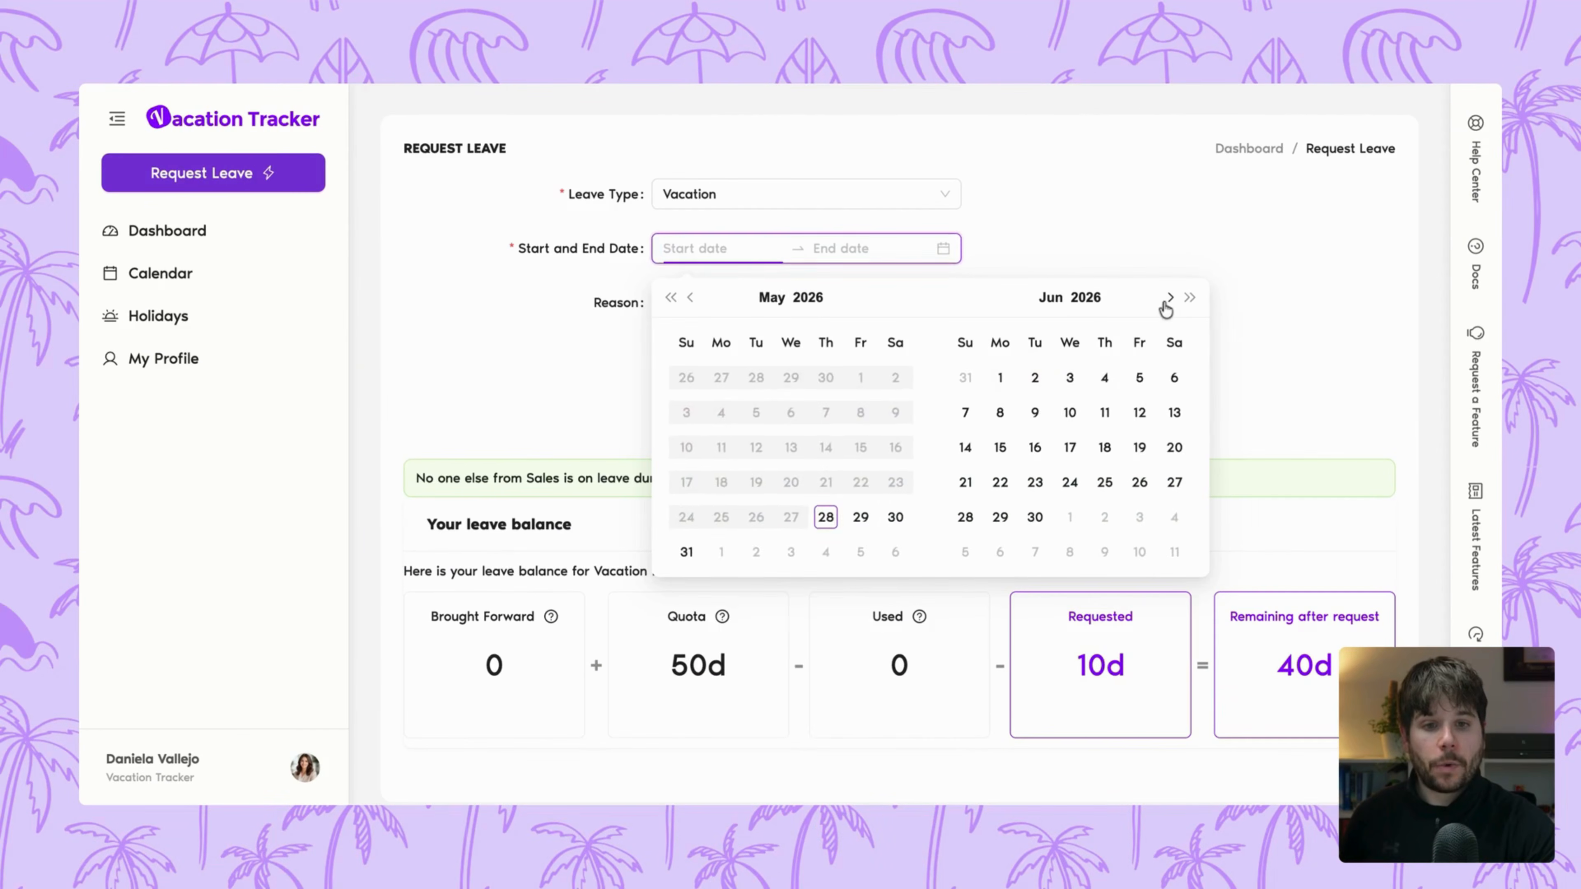
pyautogui.click(1169, 299)
pyautogui.click(1105, 377)
pyautogui.click(1105, 377)
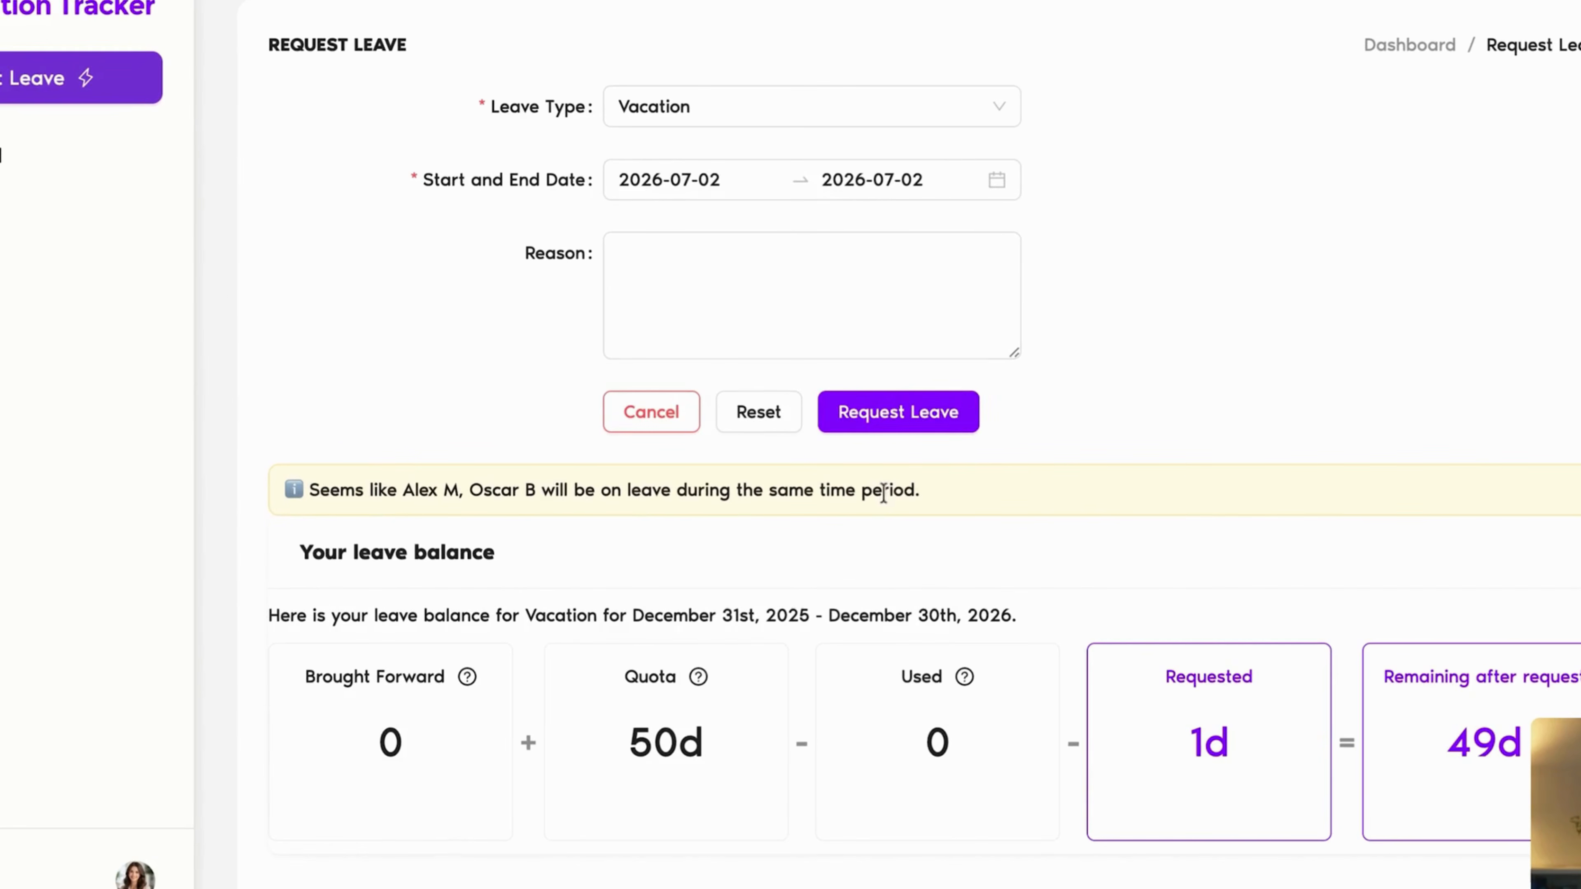
pyautogui.click(882, 416)
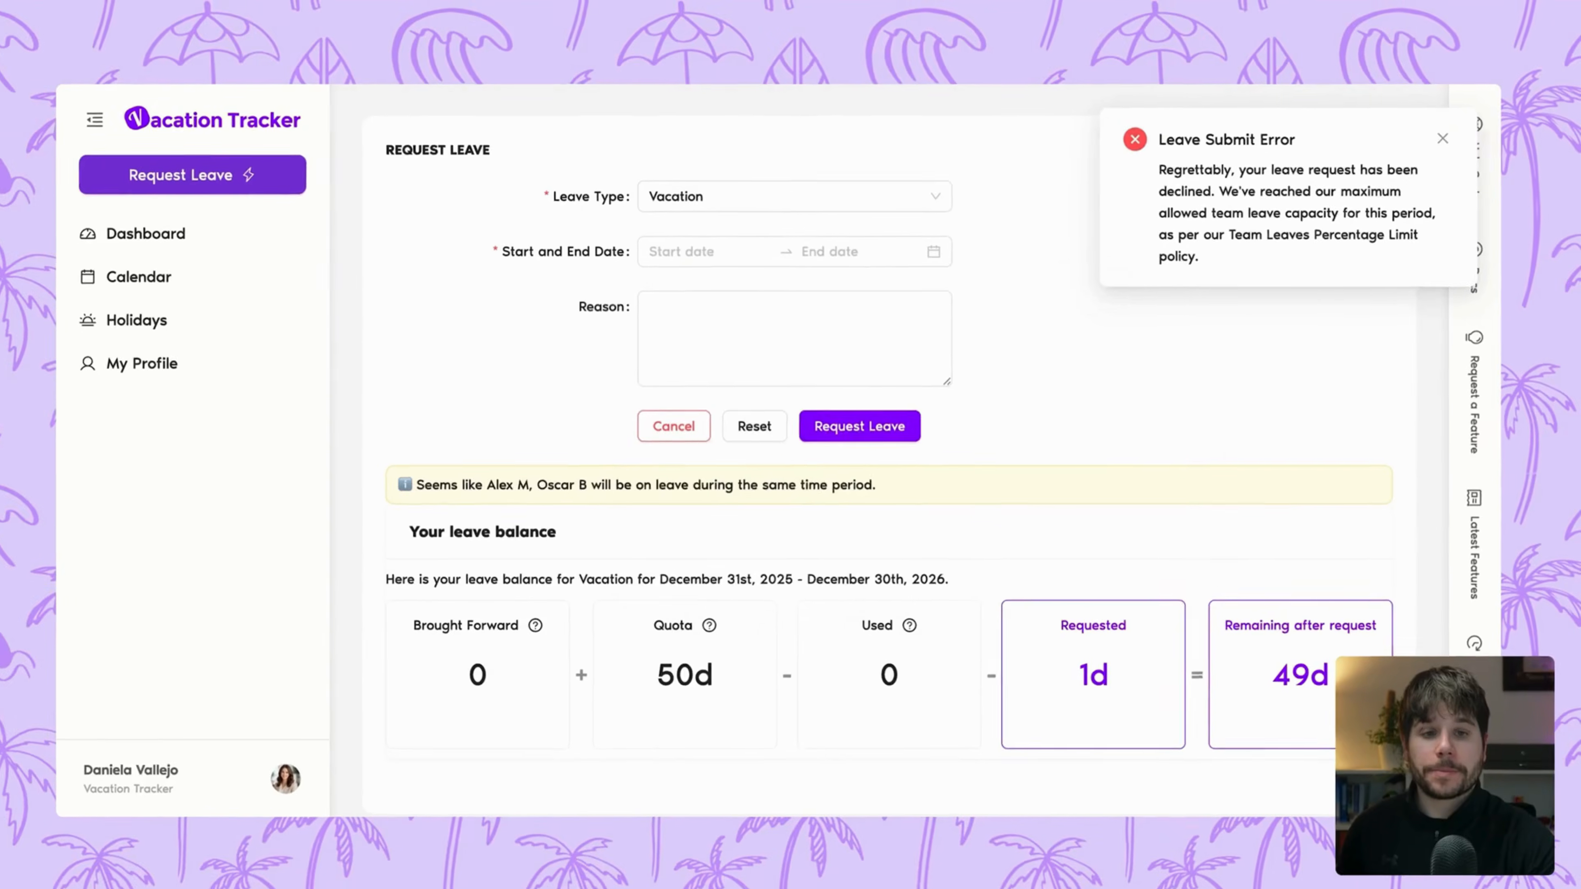
# Step: Try to submit a one-day Vacation request for 2026-11-24, within the blackout period, and dismiss the notification
pyautogui.click(371, 335)
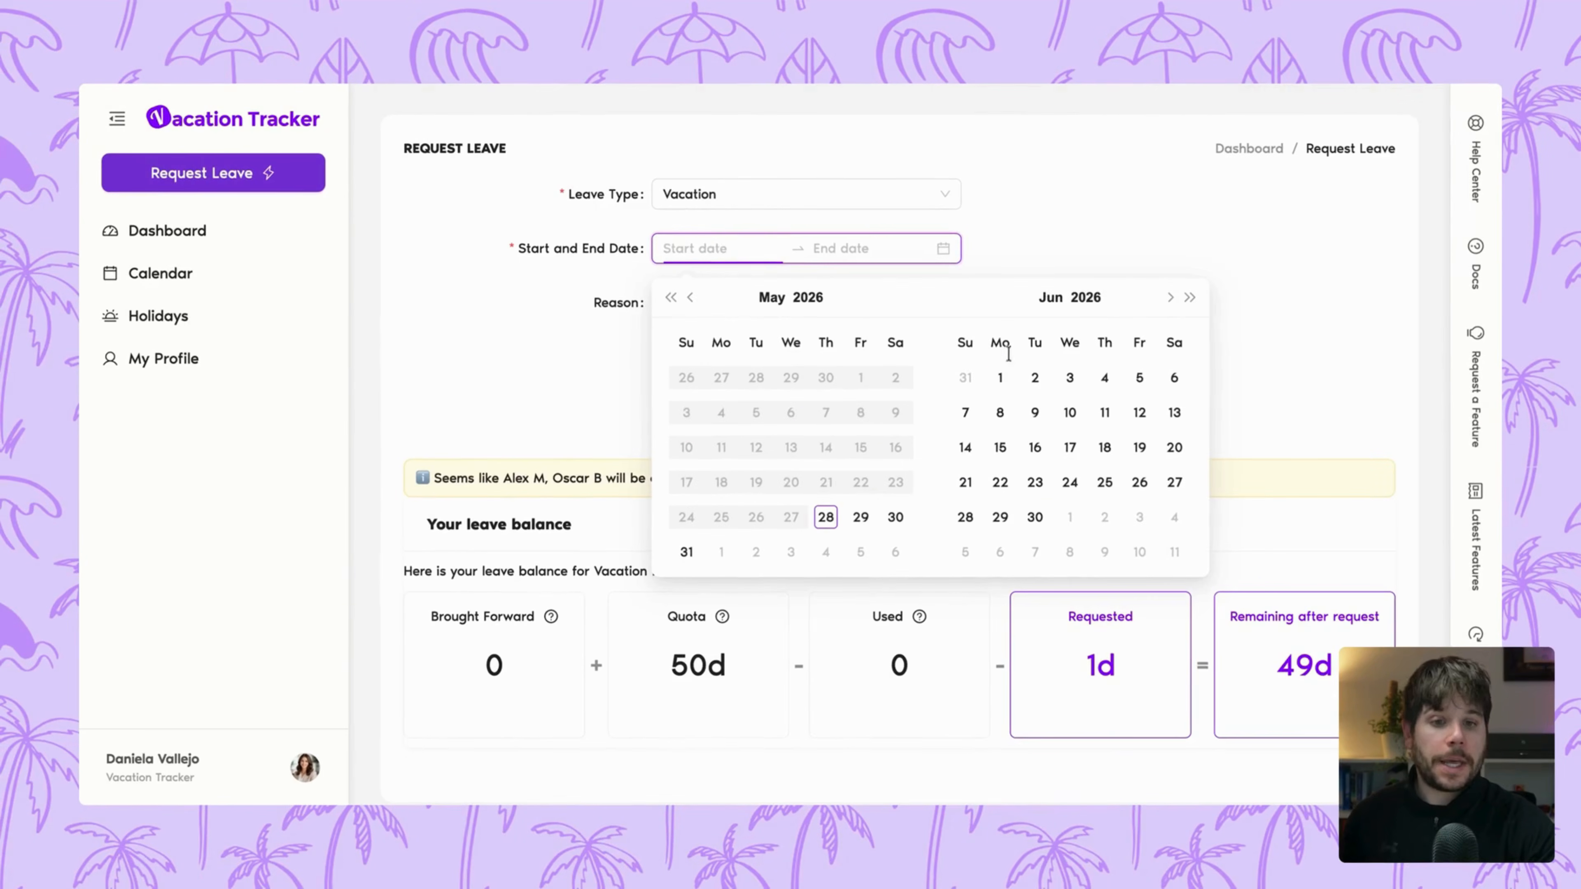
pyautogui.click(1162, 304)
pyautogui.click(1162, 304)
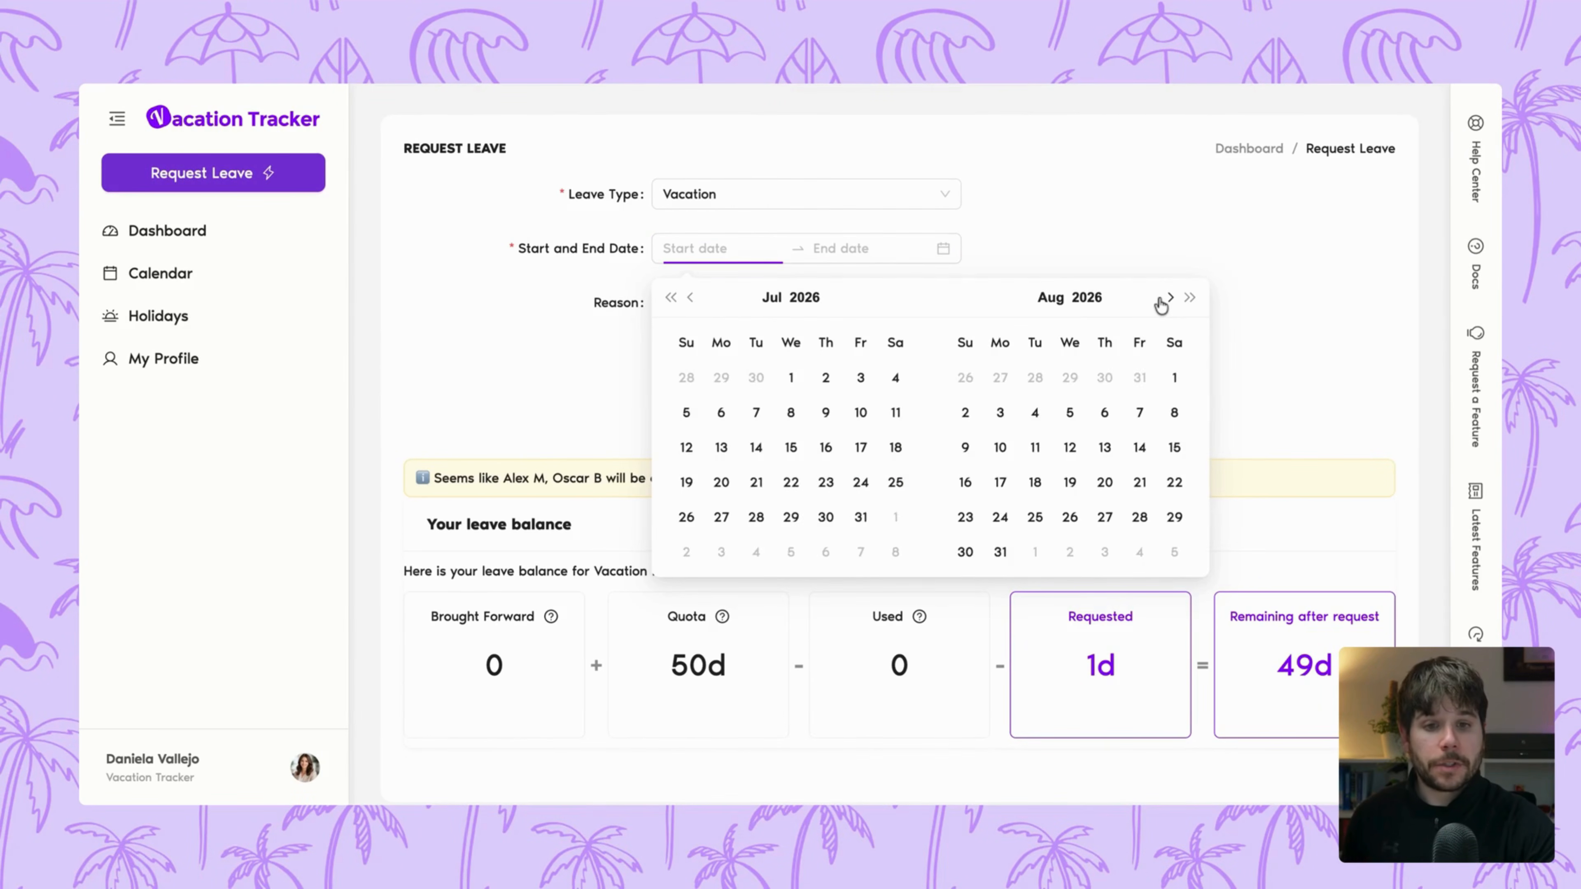
pyautogui.click(1161, 304)
pyautogui.click(1169, 297)
pyautogui.click(1169, 298)
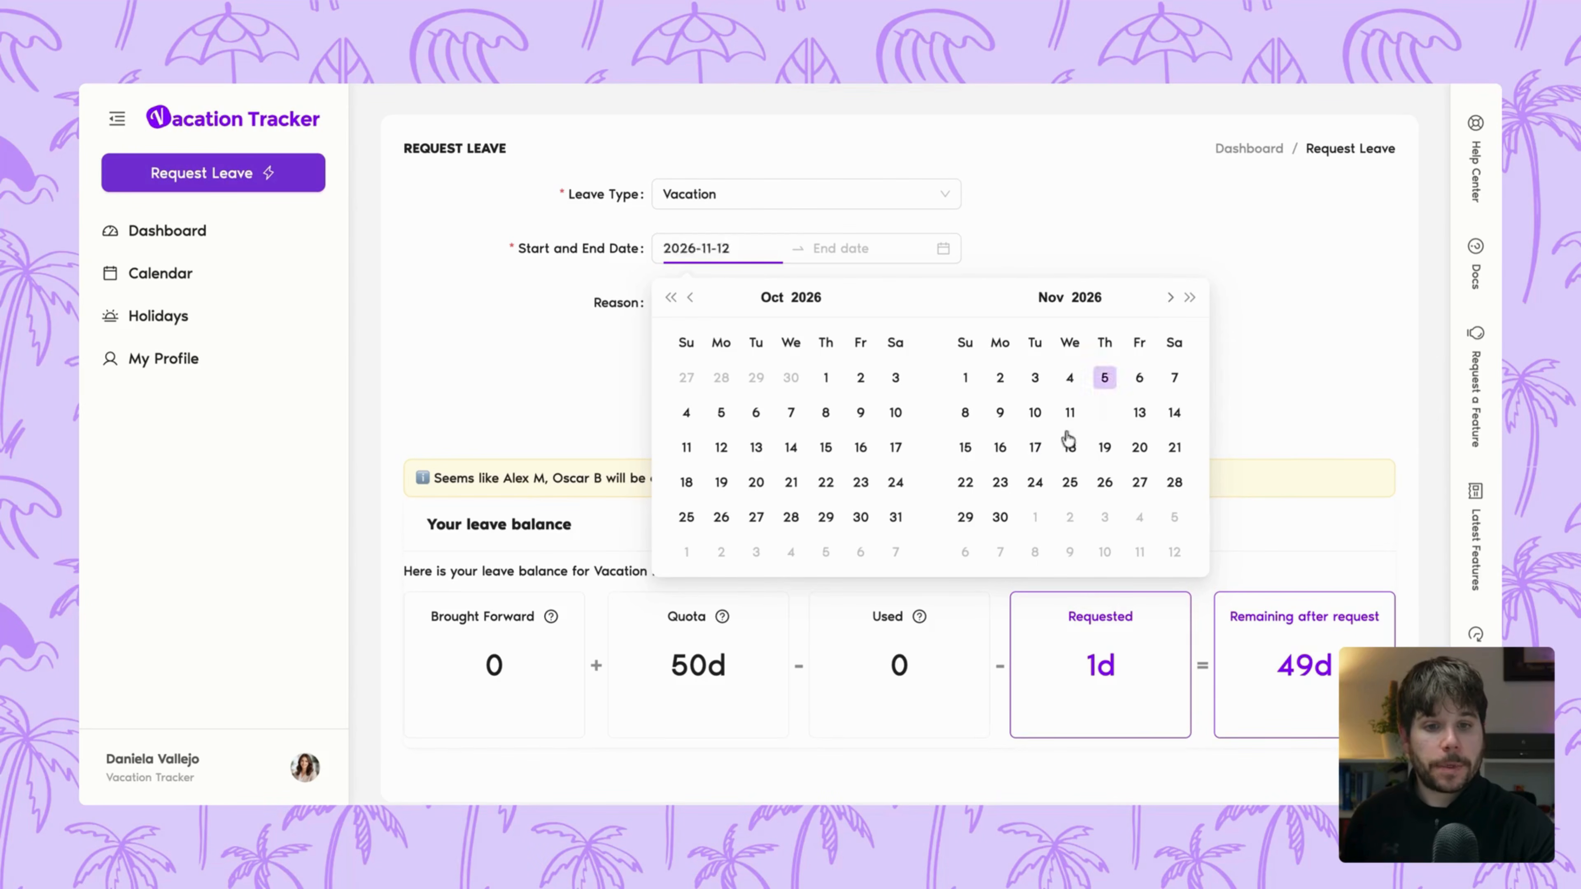
pyautogui.click(1035, 483)
pyautogui.click(1035, 482)
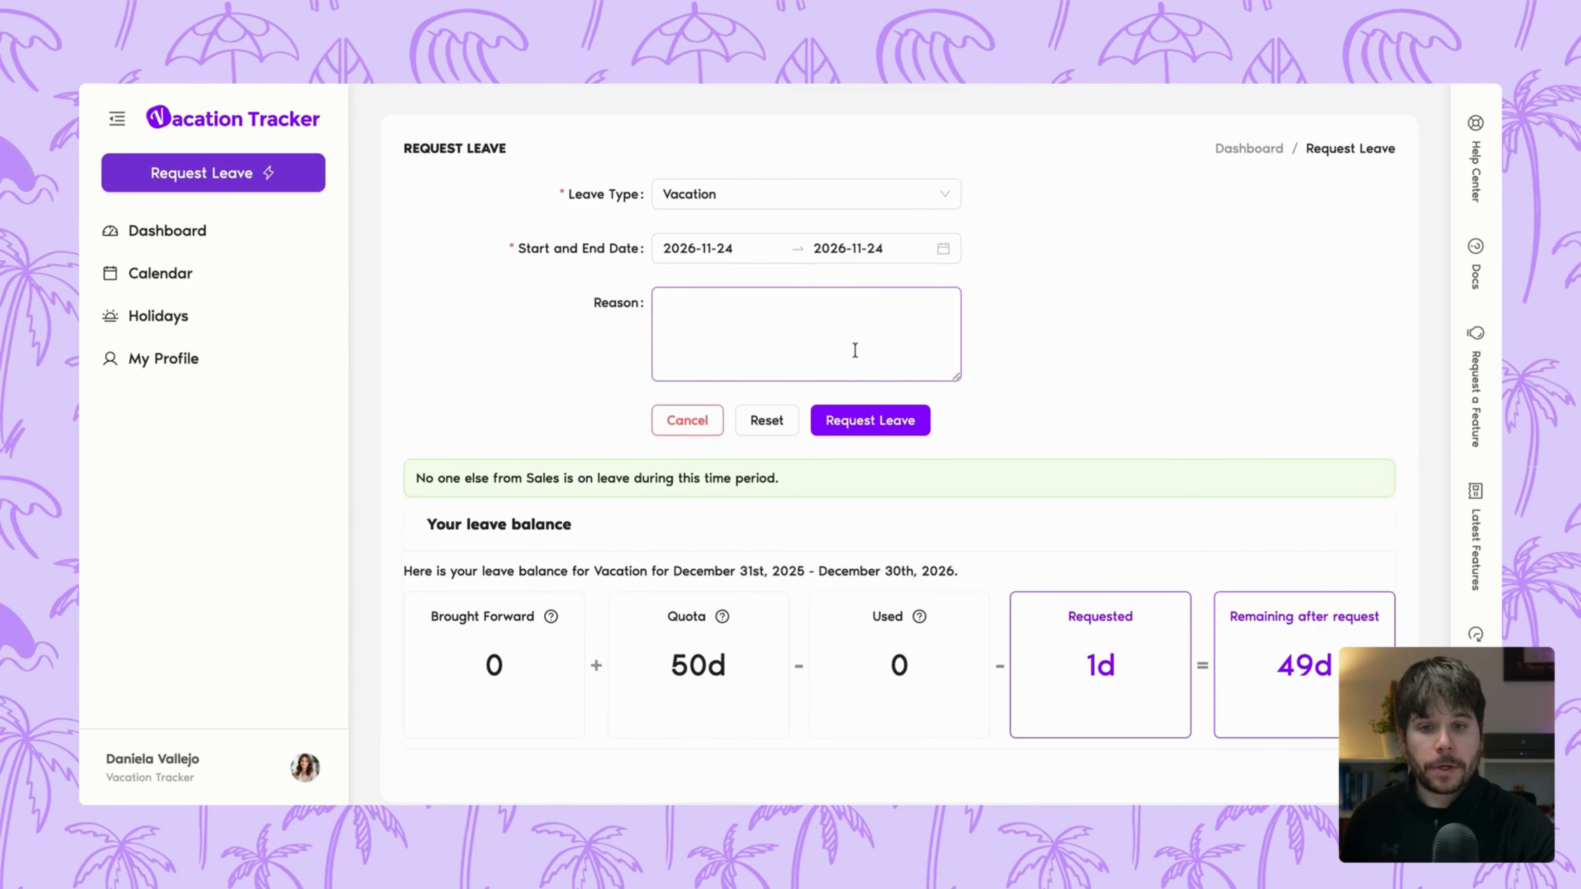
pyautogui.click(880, 414)
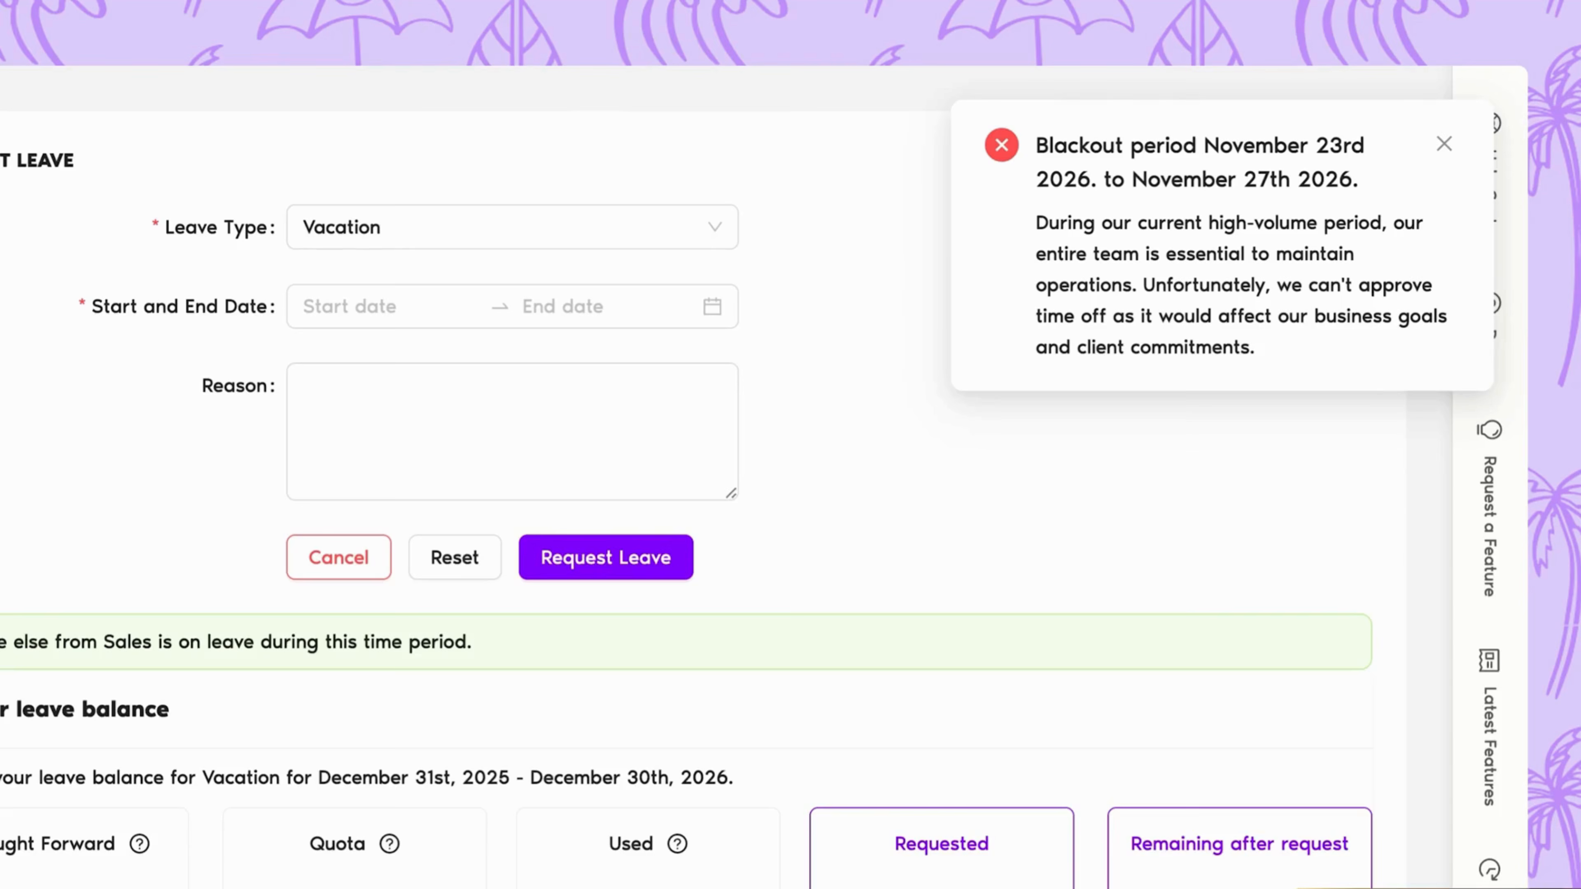
pyautogui.click(1444, 144)
# Step: Set the Vacation request's start and end dates to 2026-05-29 and submit it
pyautogui.click(349, 306)
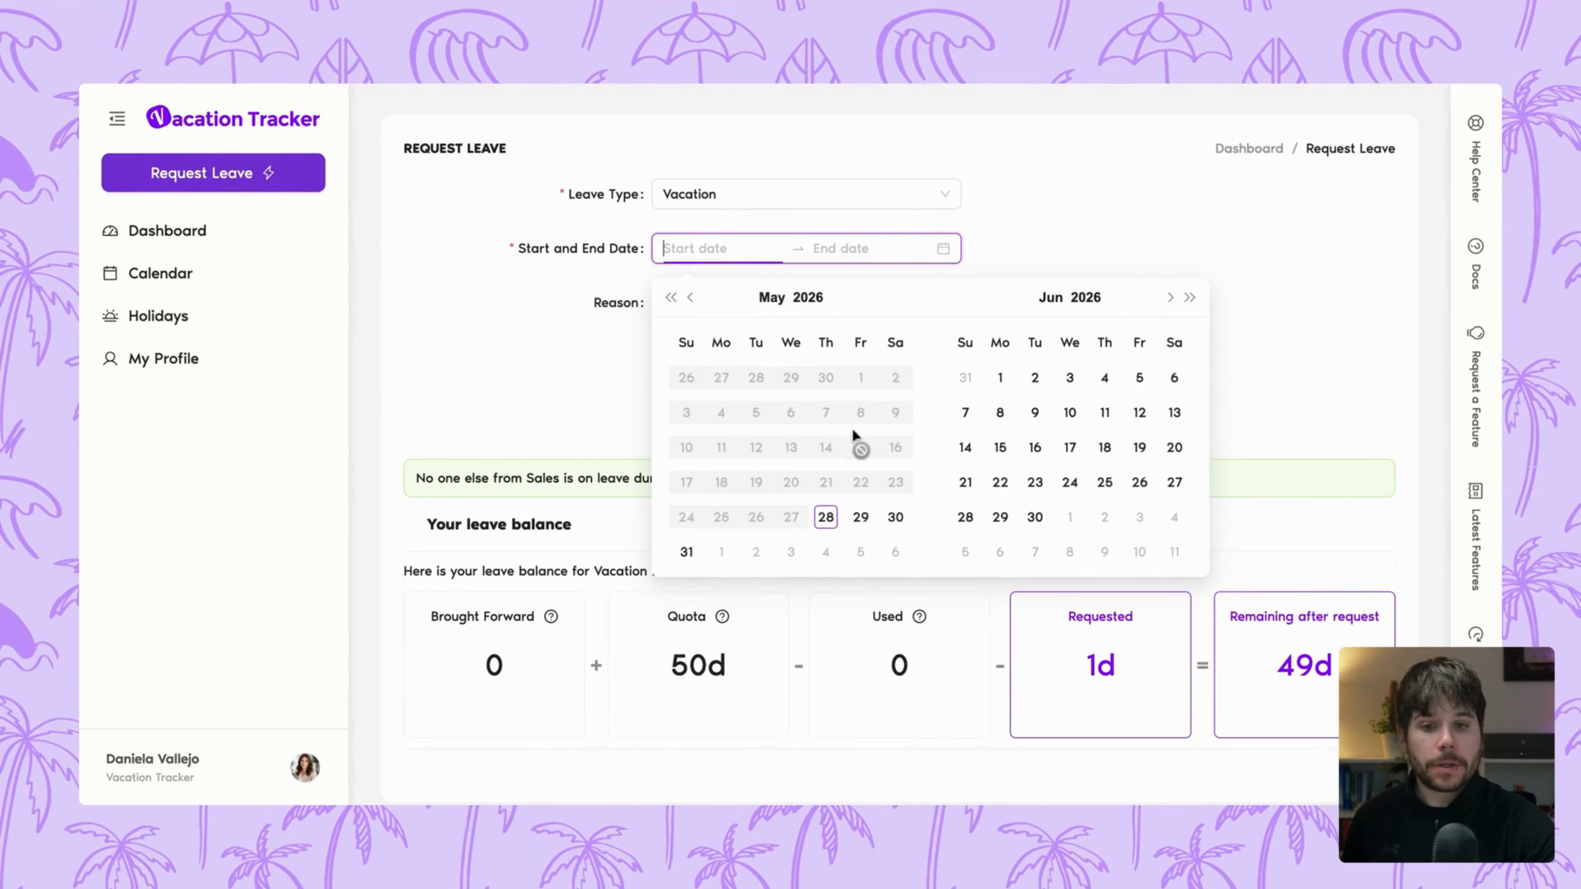
pyautogui.click(861, 516)
pyautogui.click(861, 517)
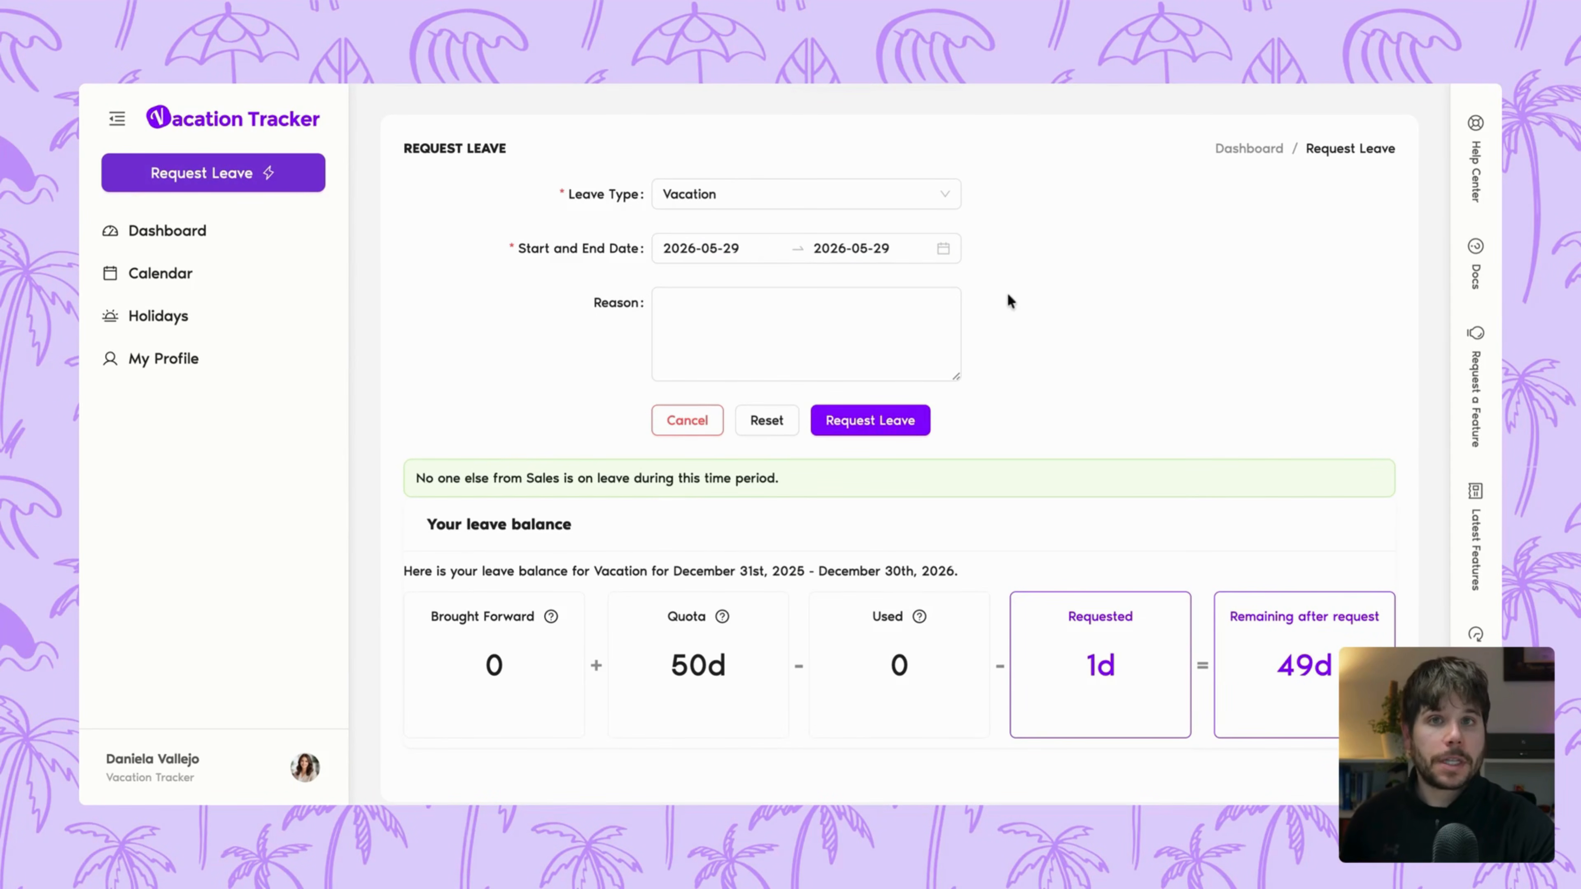
pyautogui.click(871, 421)
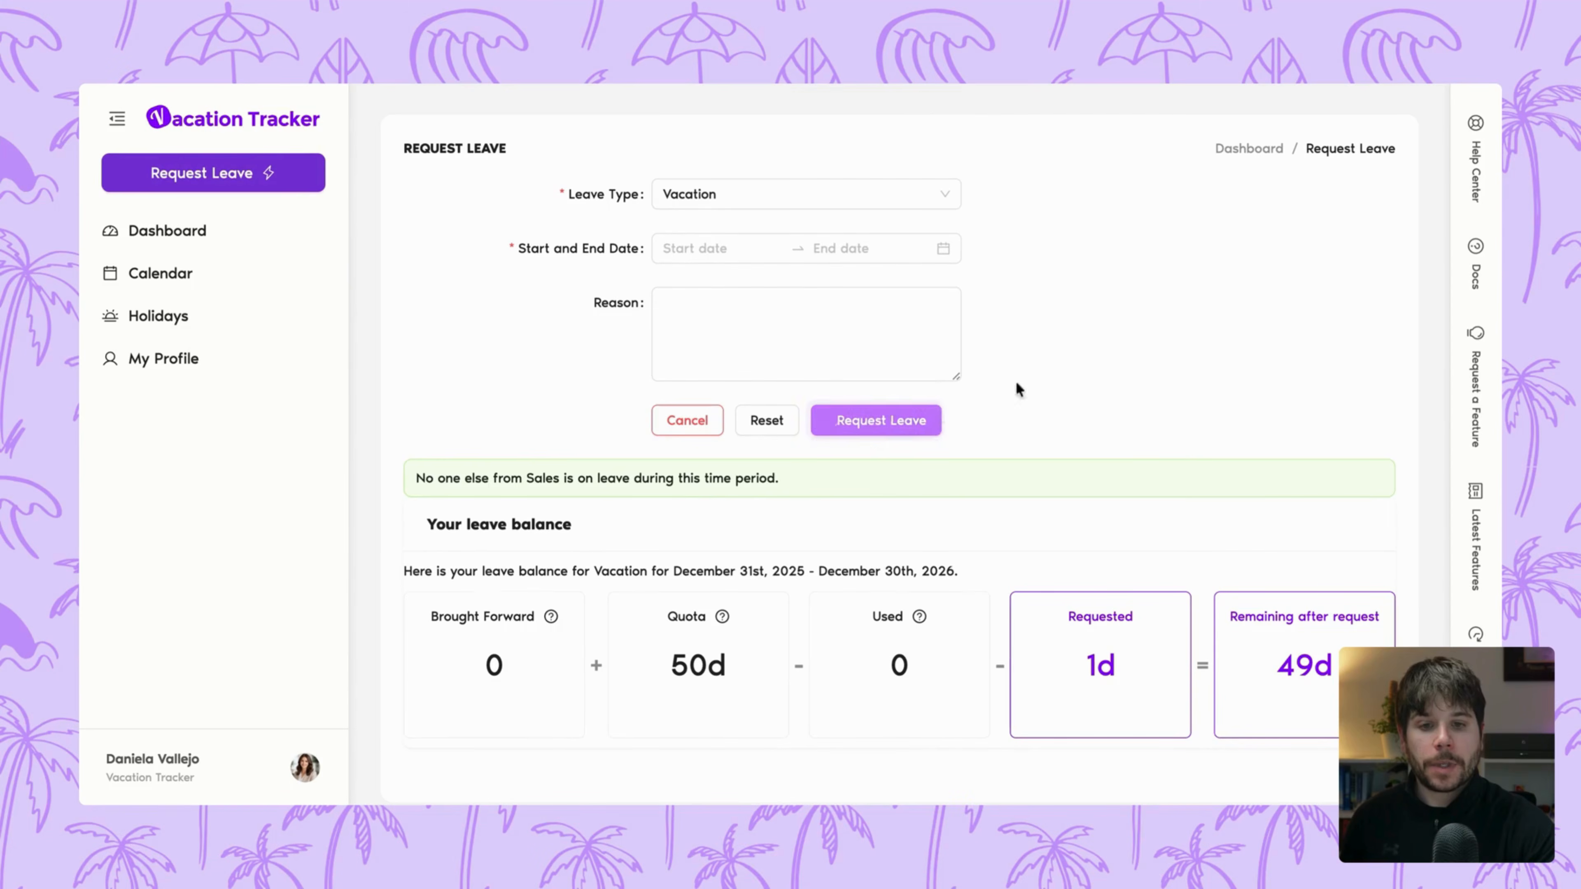